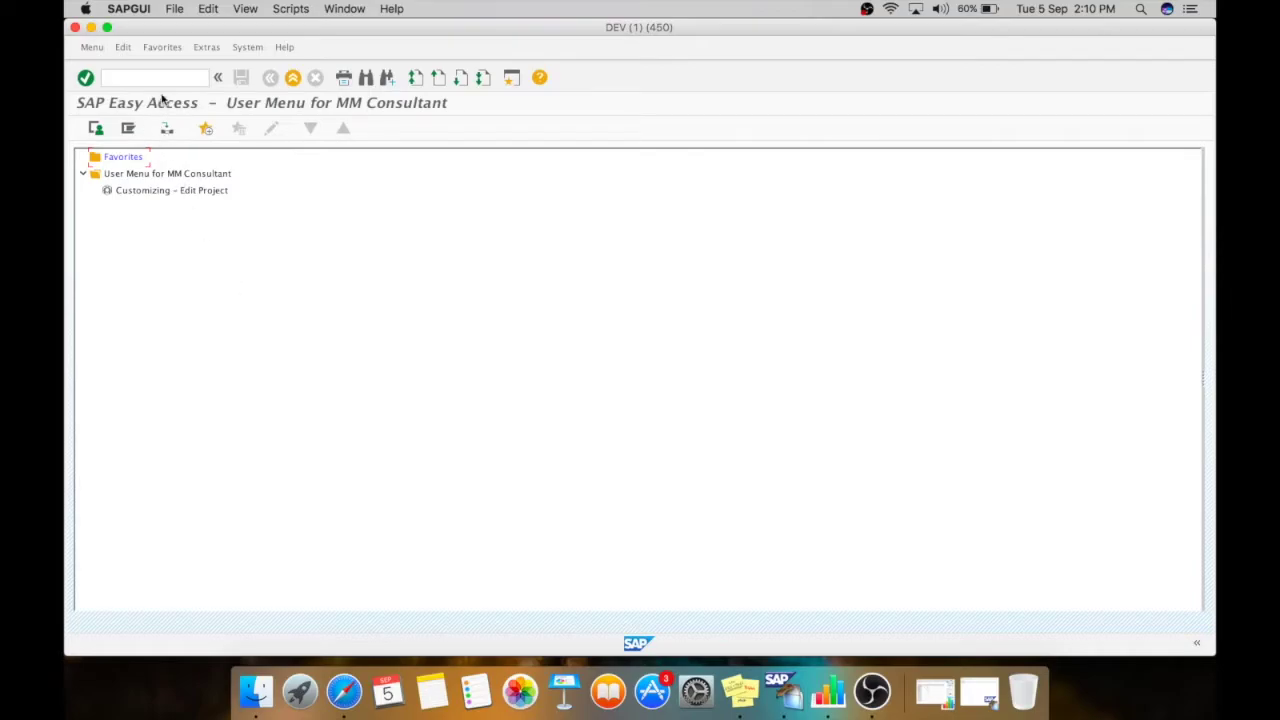
# Step: Start ME21N with order type PO:Import and vendor 12000100 Import Vendor
pyautogui.click(166, 80)
pyautogui.write('me21n')
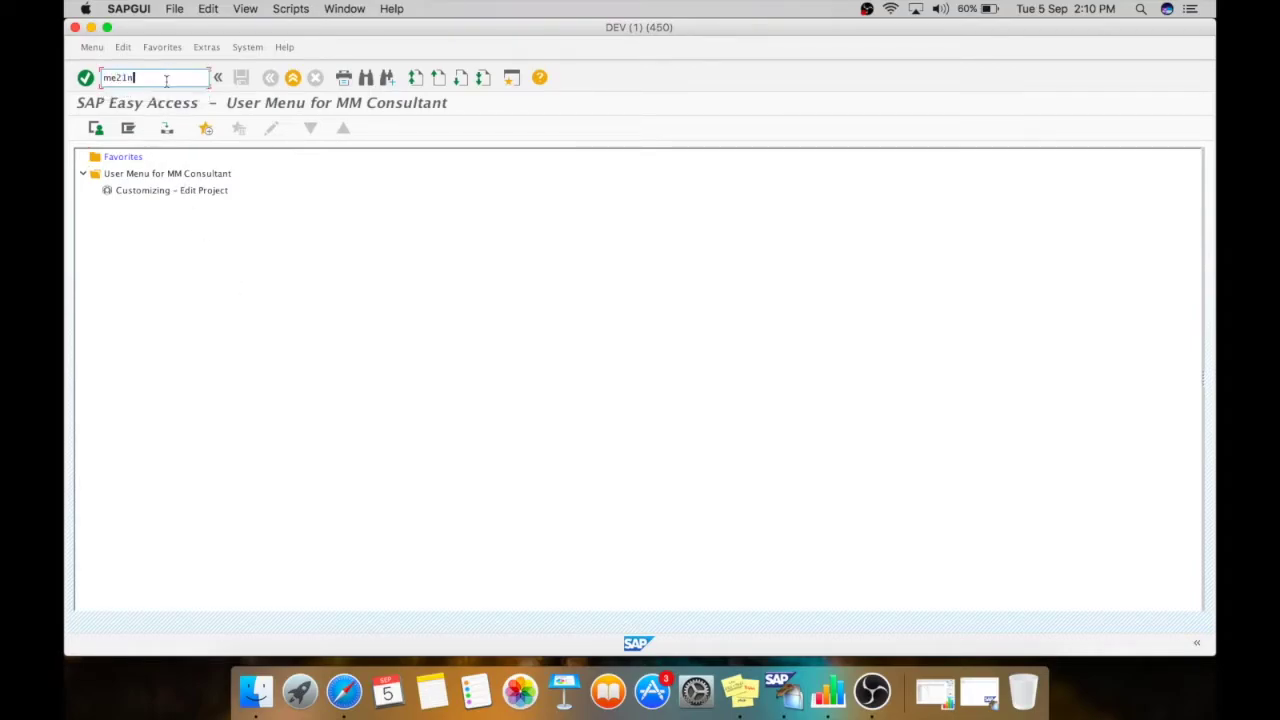
pyautogui.press('Return')
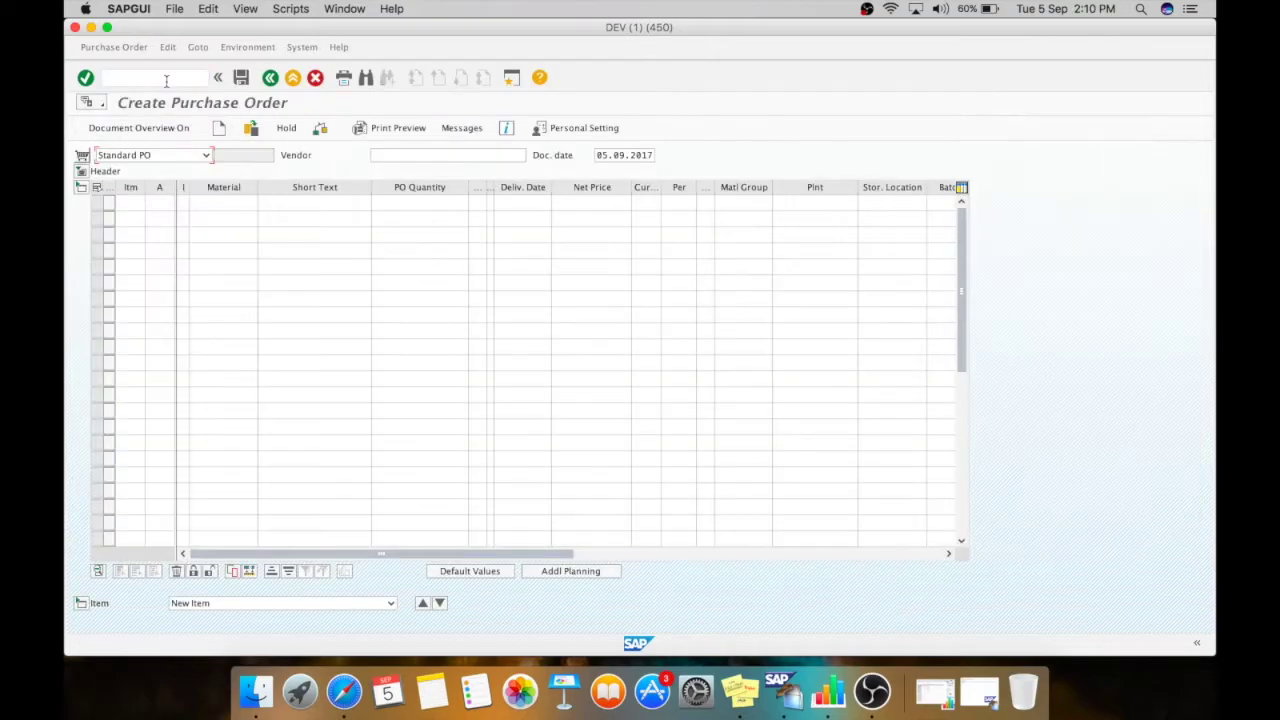
pyautogui.click(175, 157)
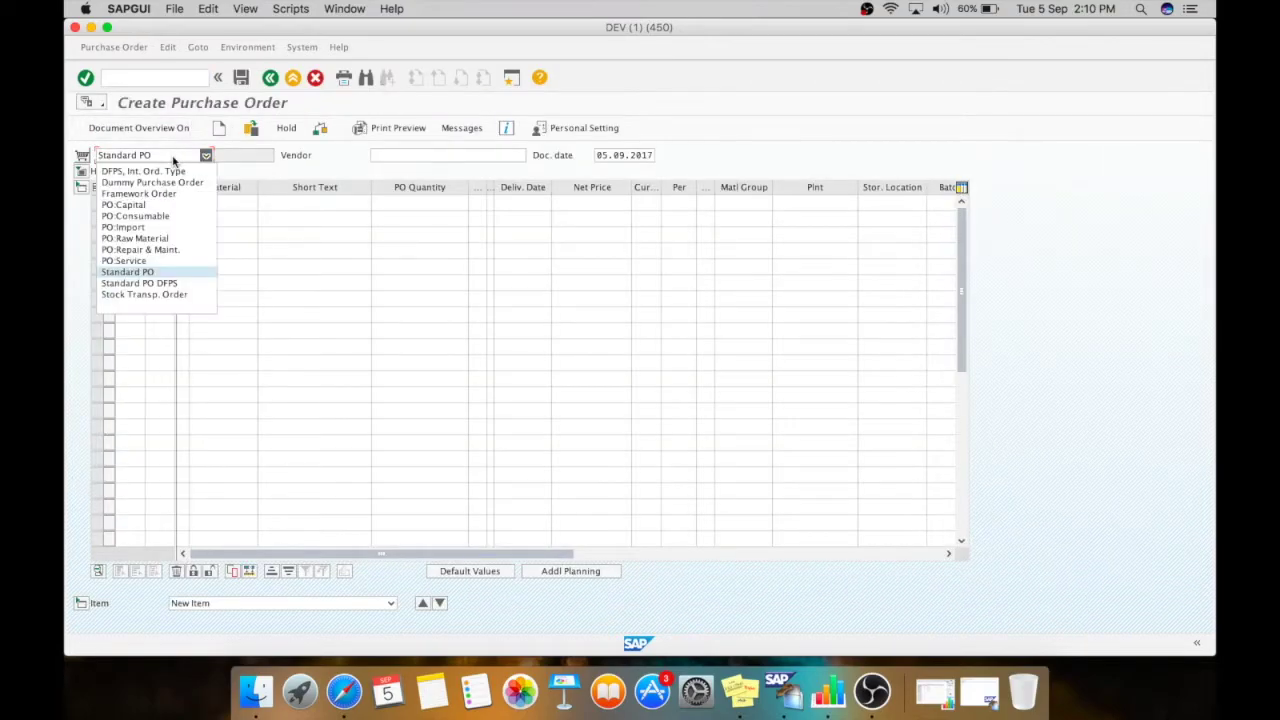
pyautogui.click(174, 228)
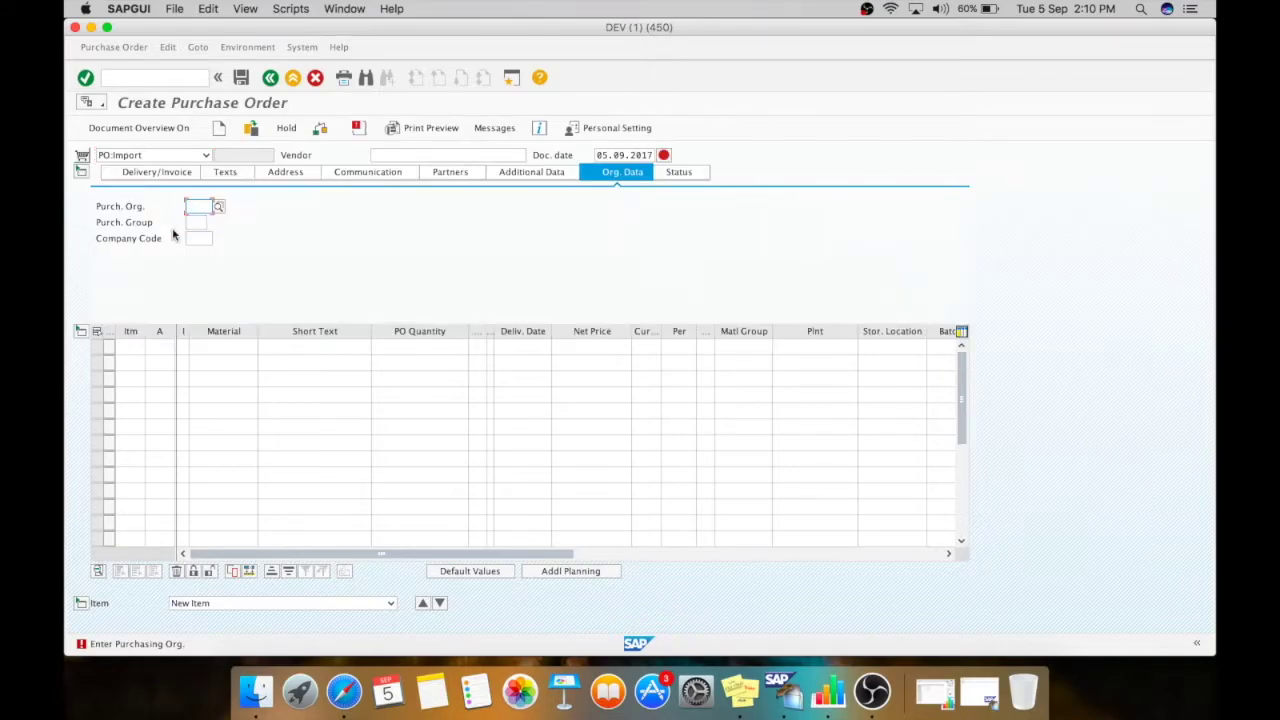
pyautogui.click(429, 154)
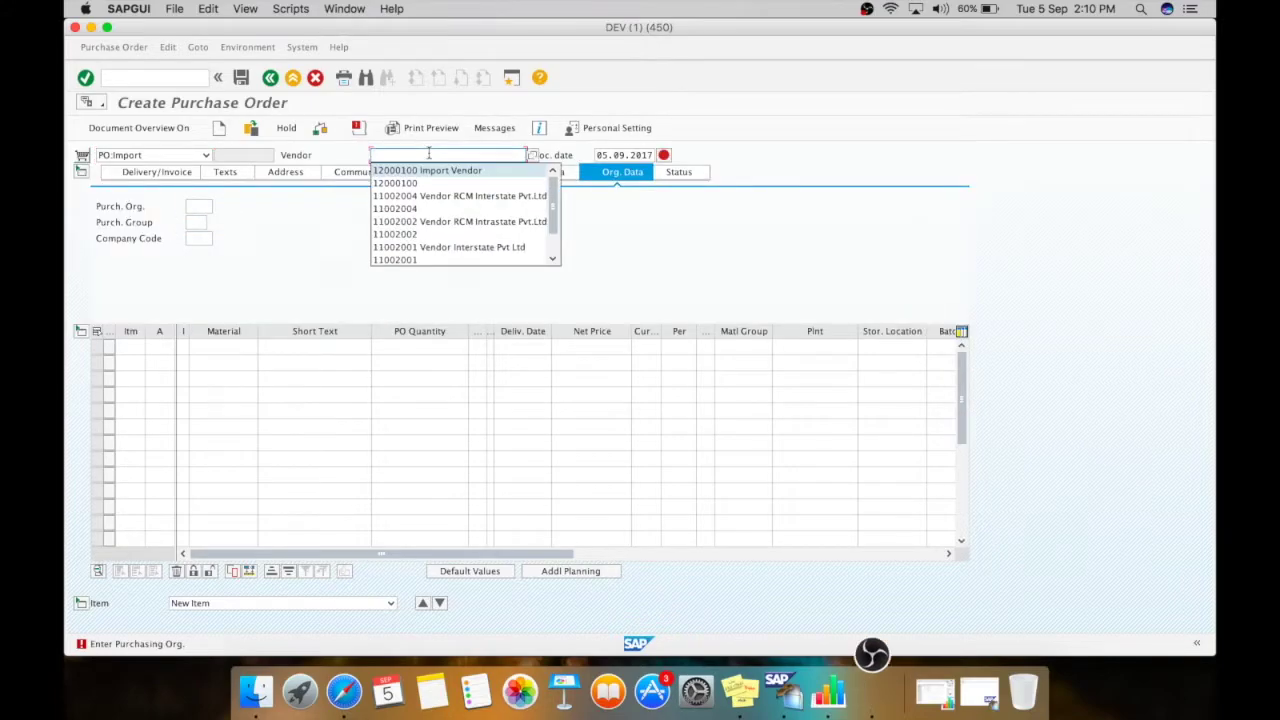
pyautogui.click(429, 170)
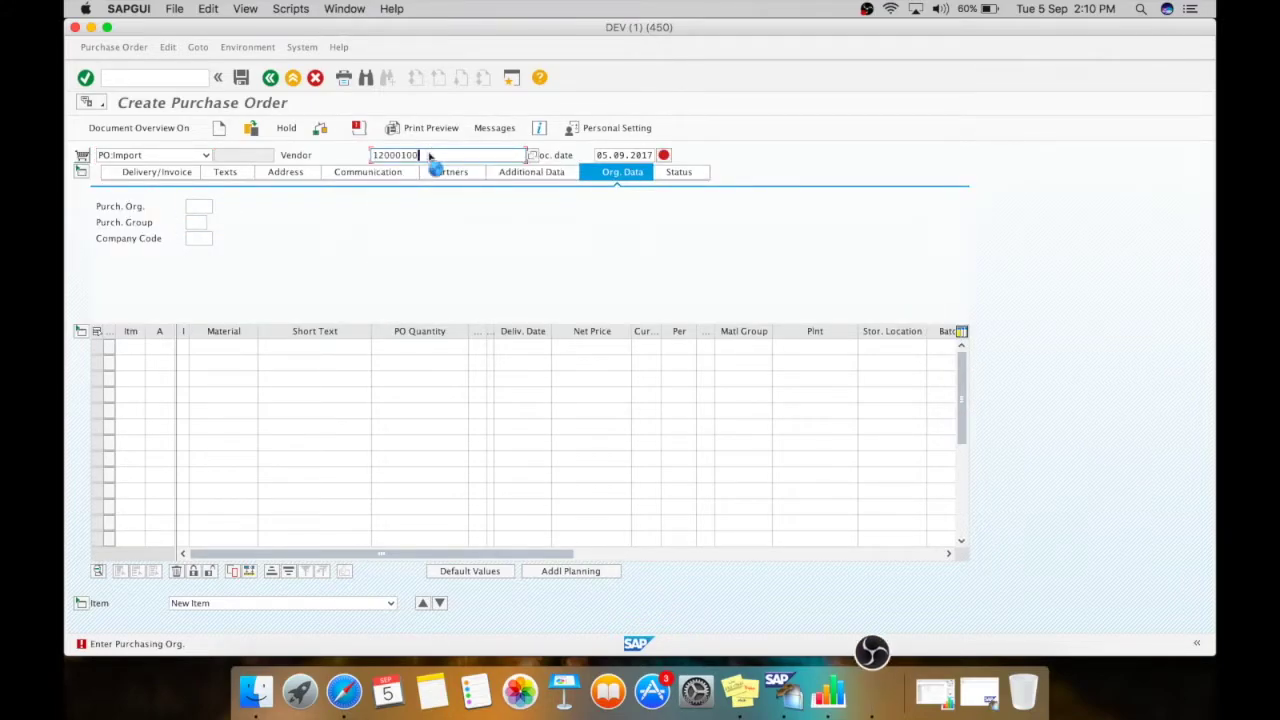
pyautogui.press('Return')
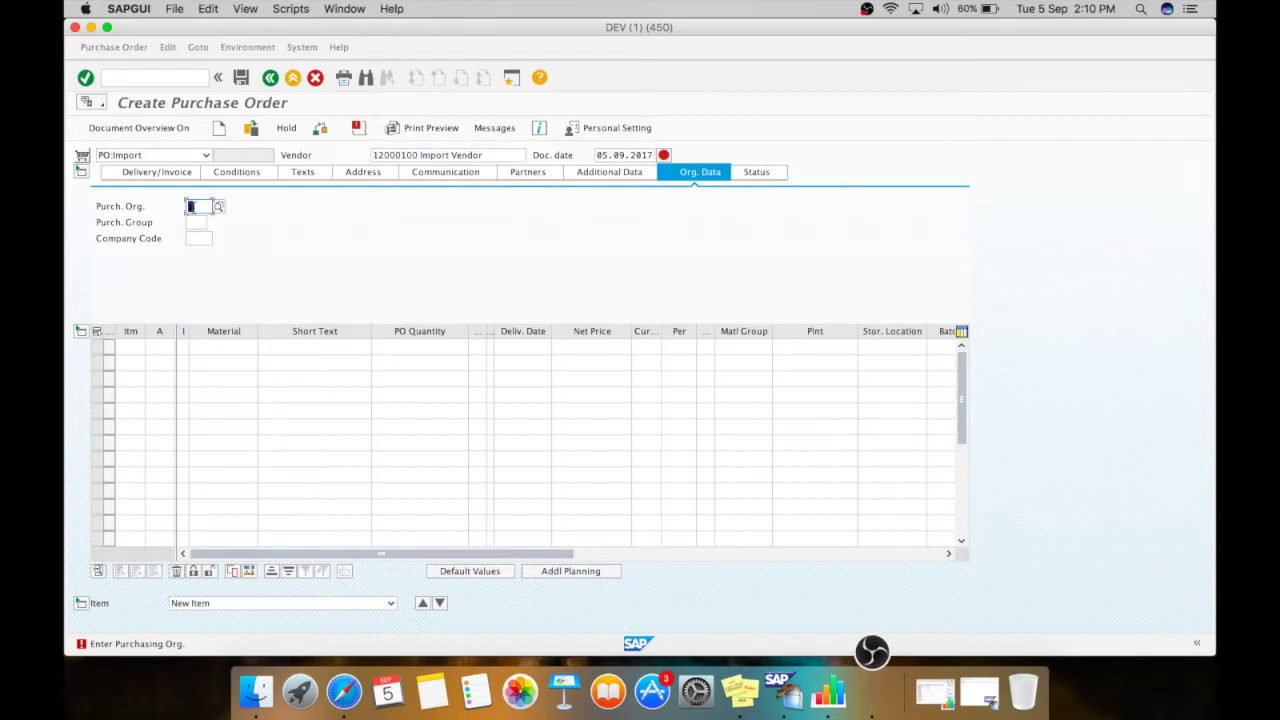
# Step: Fill the organisational data with purchasing org 1000 and purchasing group 001
pyautogui.click(193, 206)
pyautogui.press('Down')
pyautogui.press('Down')
pyautogui.press('Return')
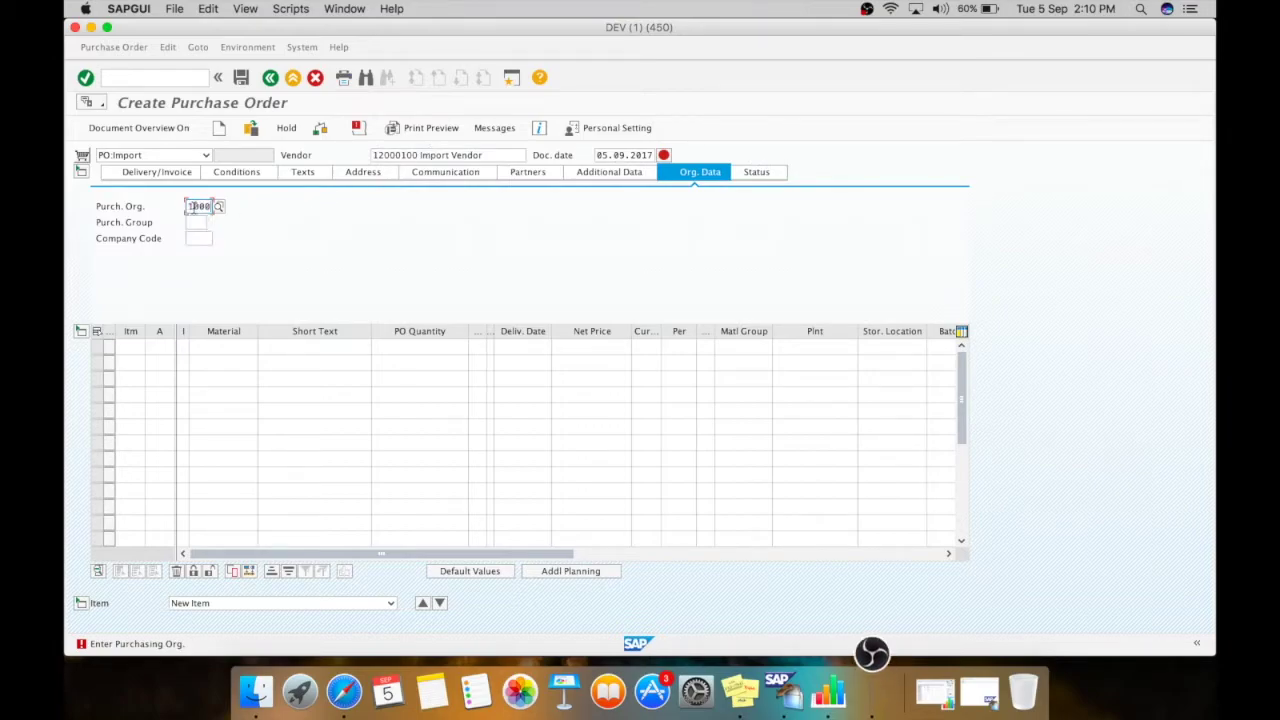
pyautogui.press('Tab')
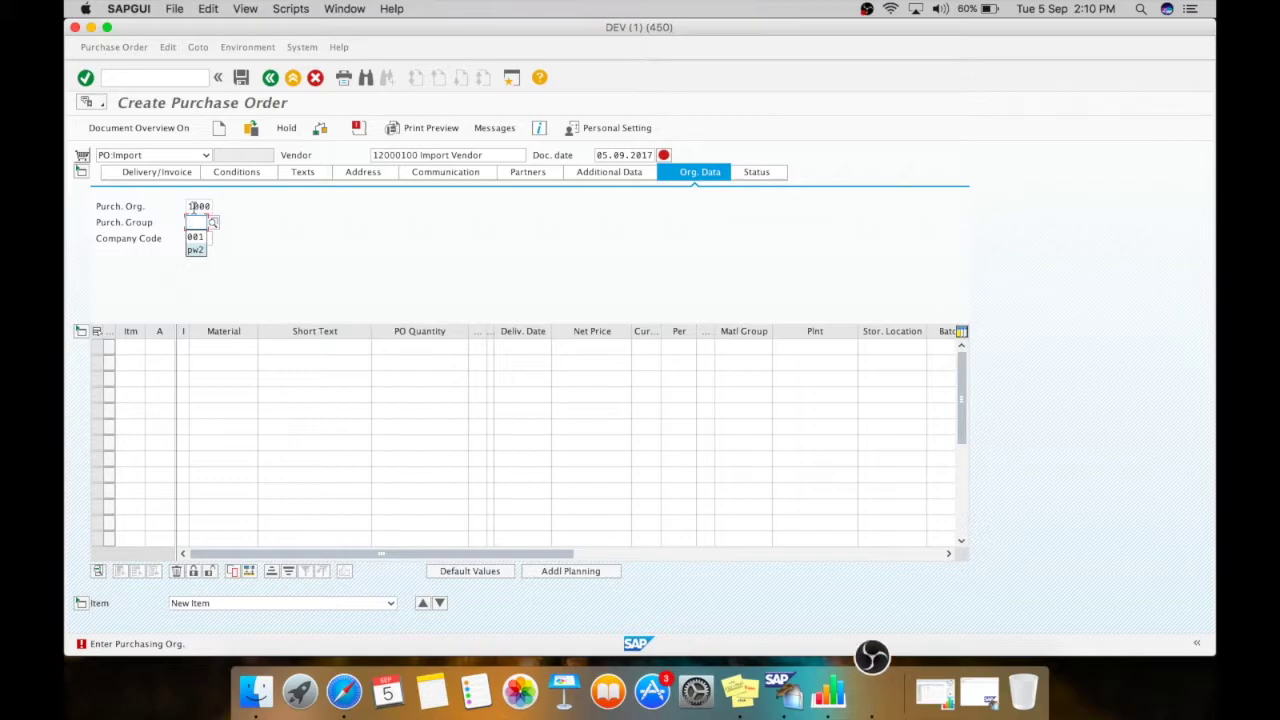
pyautogui.press('Down')
pyautogui.press('Return')
pyautogui.press('Tab')
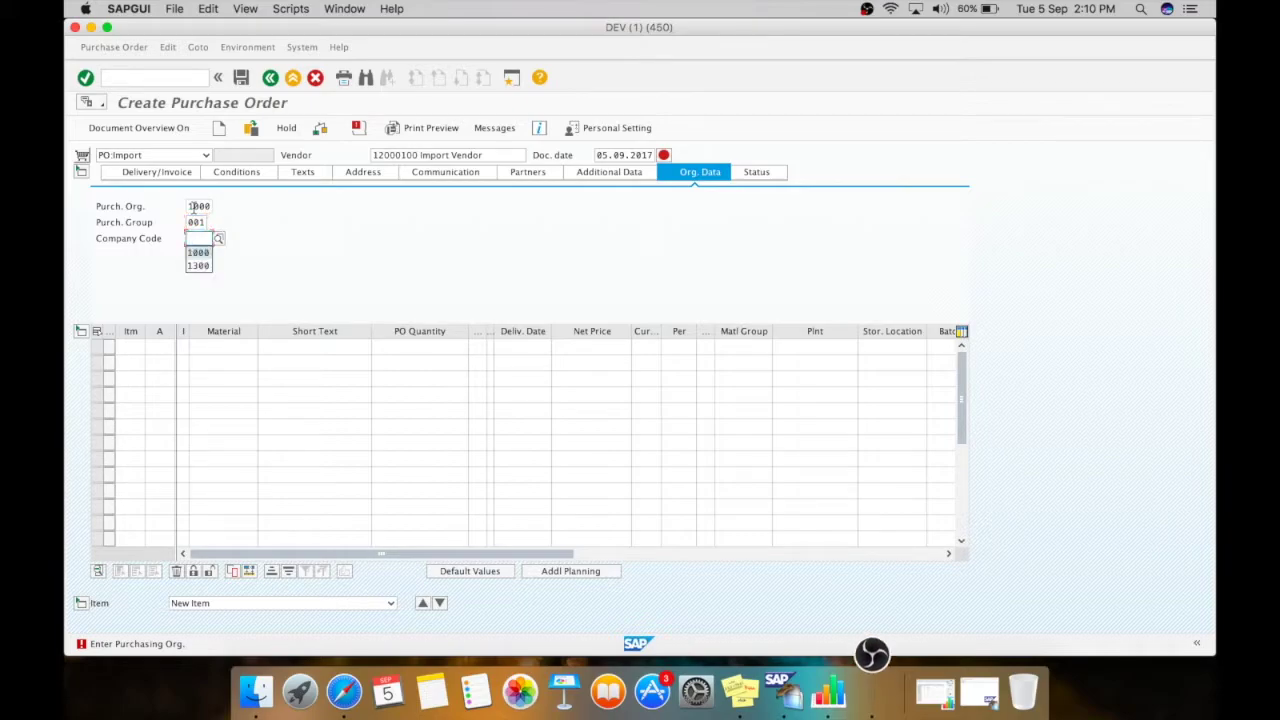
pyautogui.press('Return')
pyautogui.press('Return')
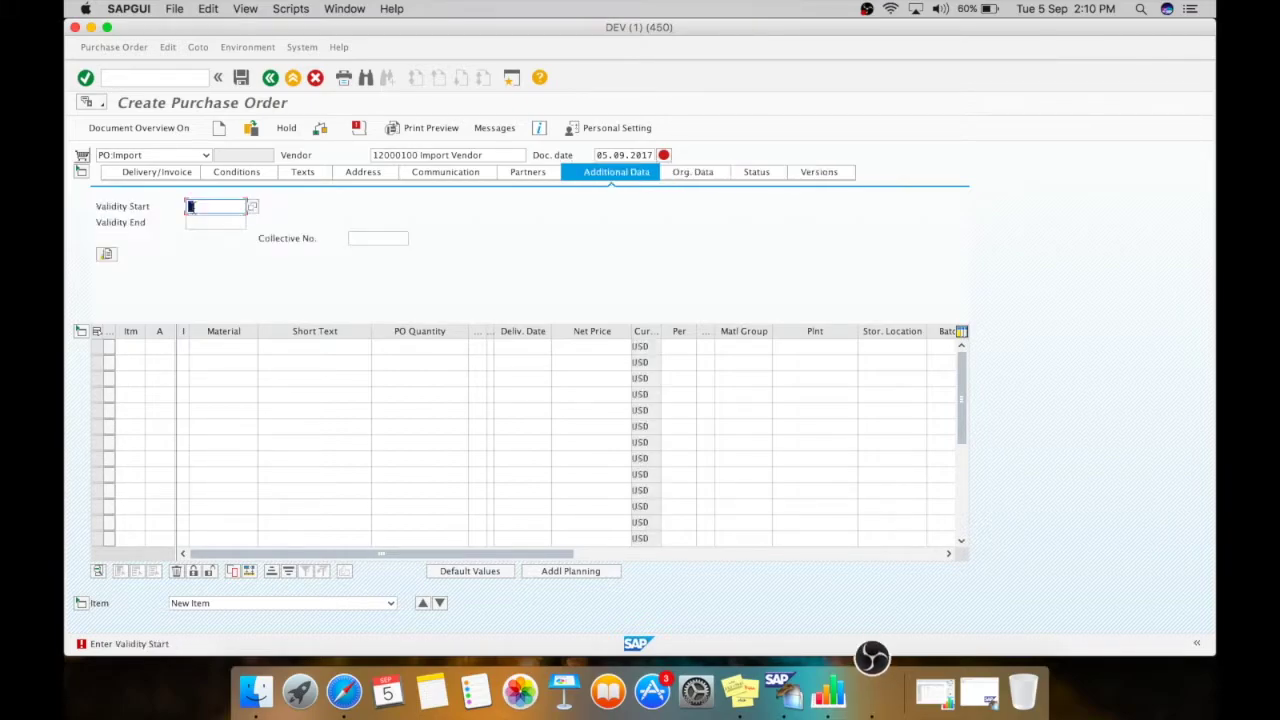
# Step: Set the validity period from 05.09.2017 to 05.12.2017
pyautogui.press('Down')
pyautogui.press('Down')
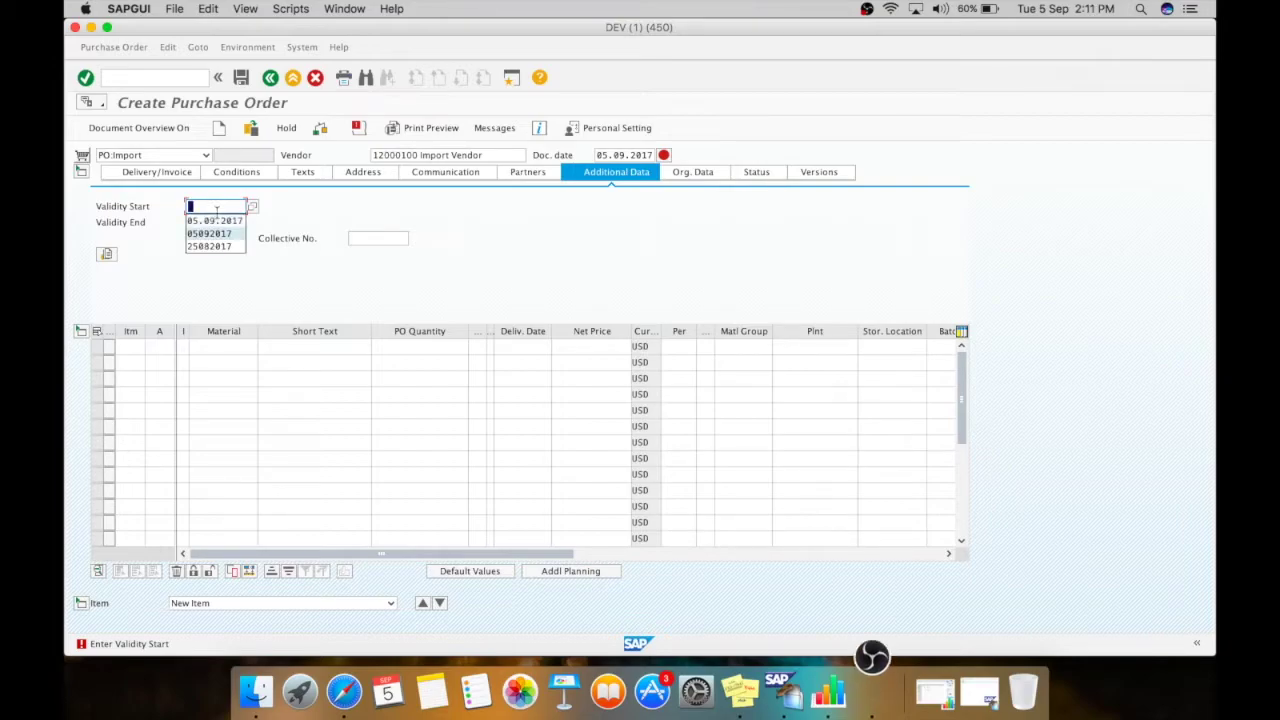
pyautogui.press('Return')
pyautogui.press('Tab')
pyautogui.press('Down')
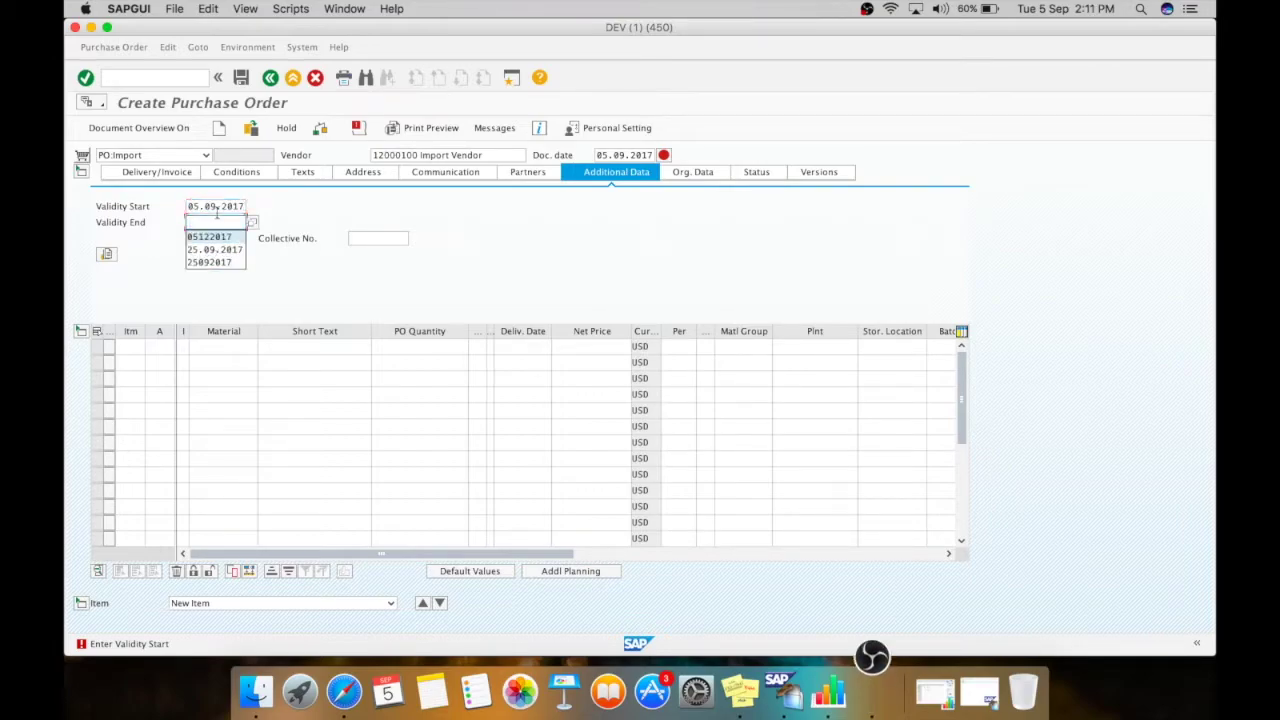
pyautogui.press('Return')
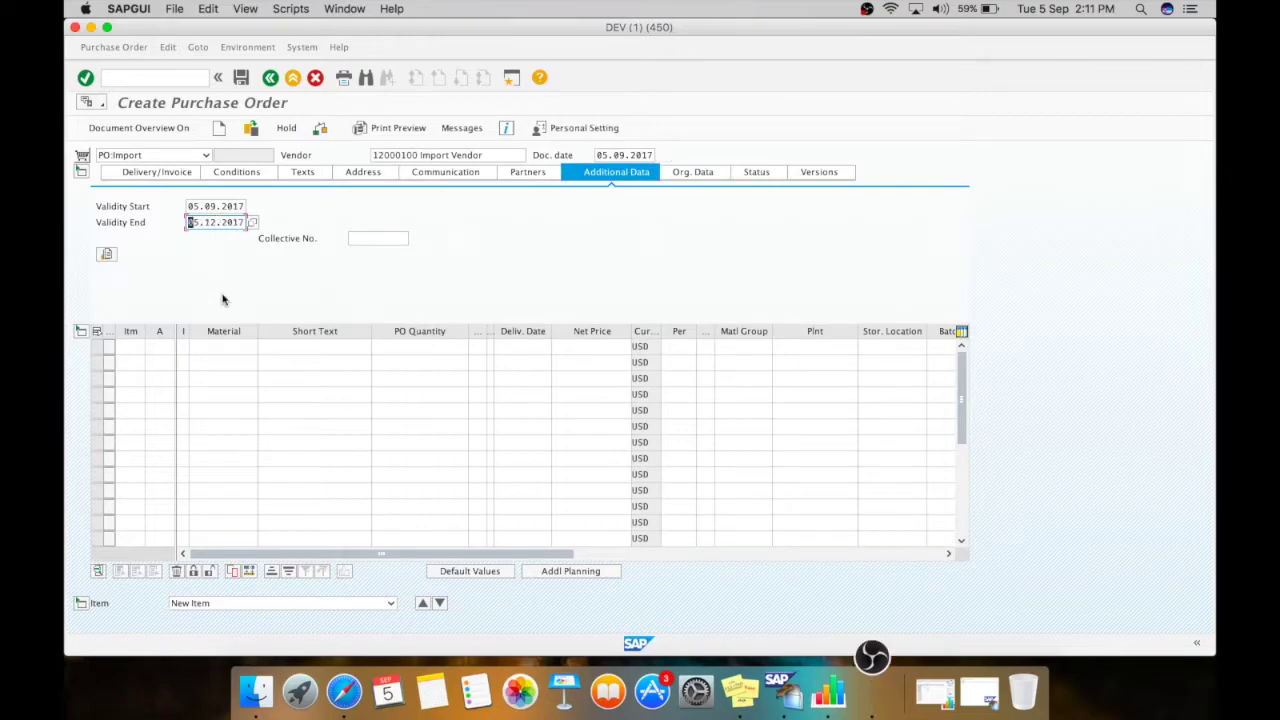
# Step: Enter item 10: material 10600100, quantity 100, plant 1300, storage location CM13, net price 1,500.00
pyautogui.click(214, 347)
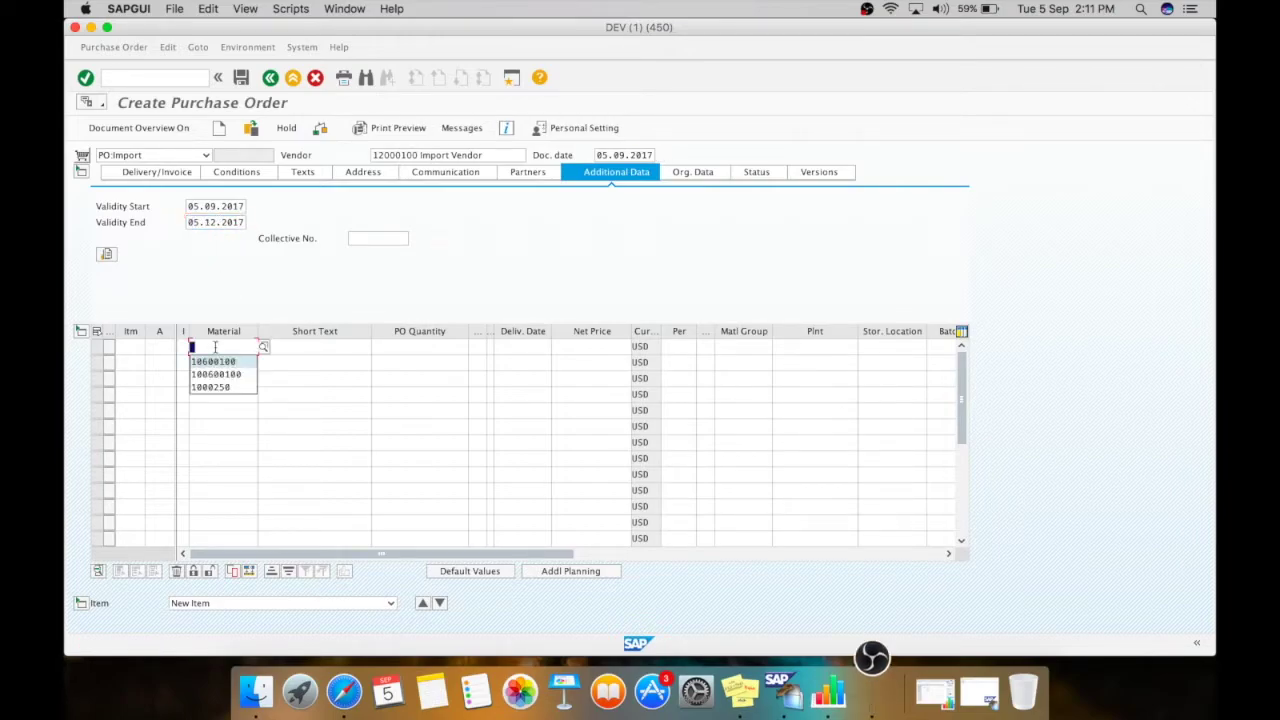
pyautogui.press('Return')
pyautogui.press('Tab')
pyautogui.write('100')
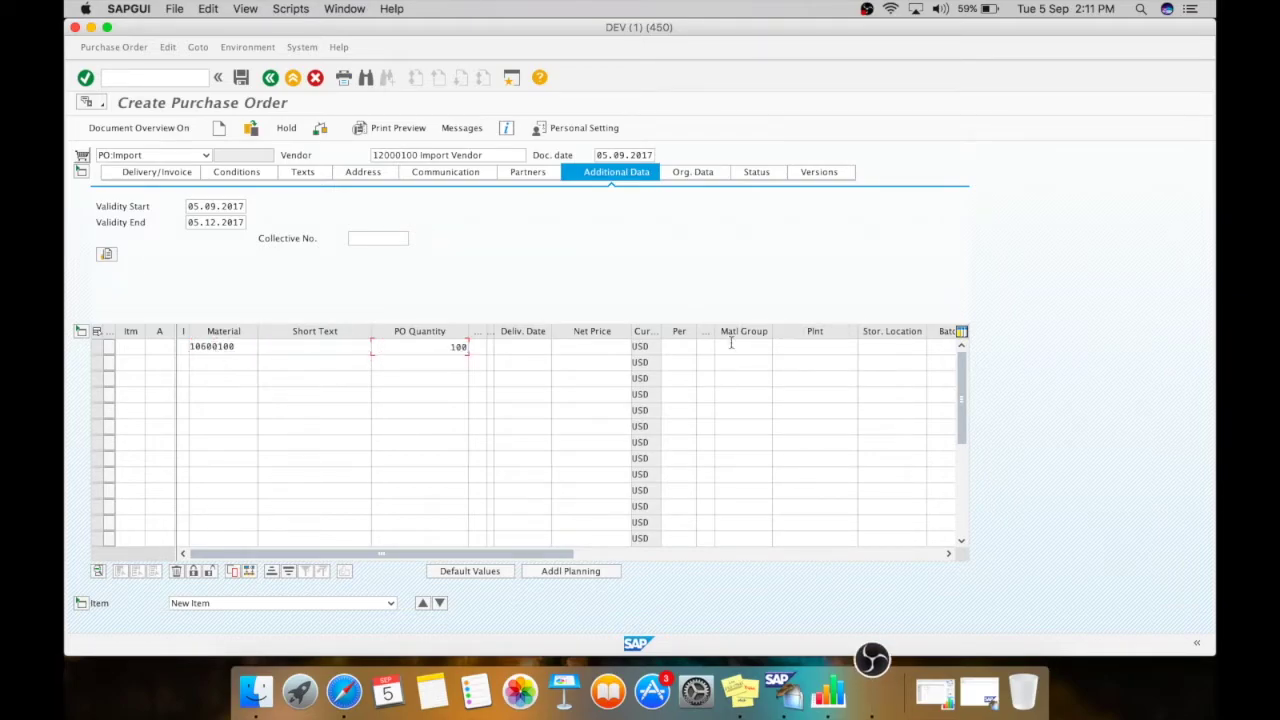
pyautogui.click(807, 349)
pyautogui.write('1300')
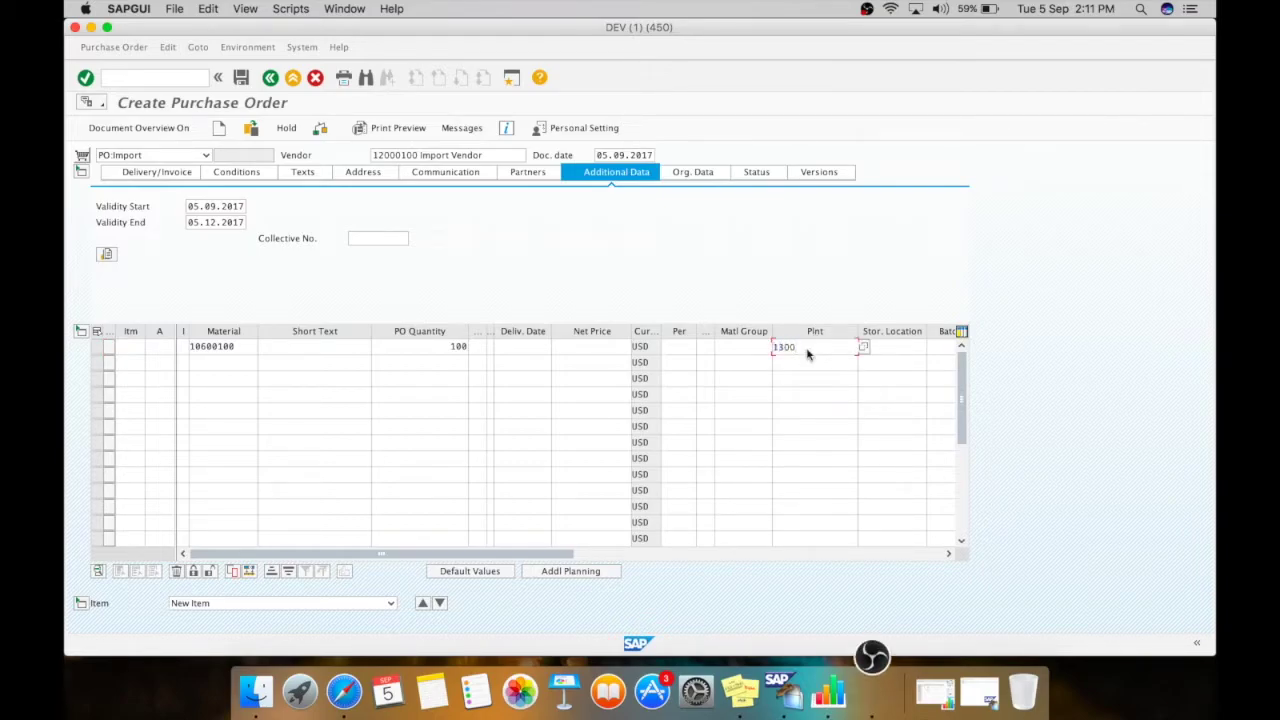
pyautogui.press('Tab')
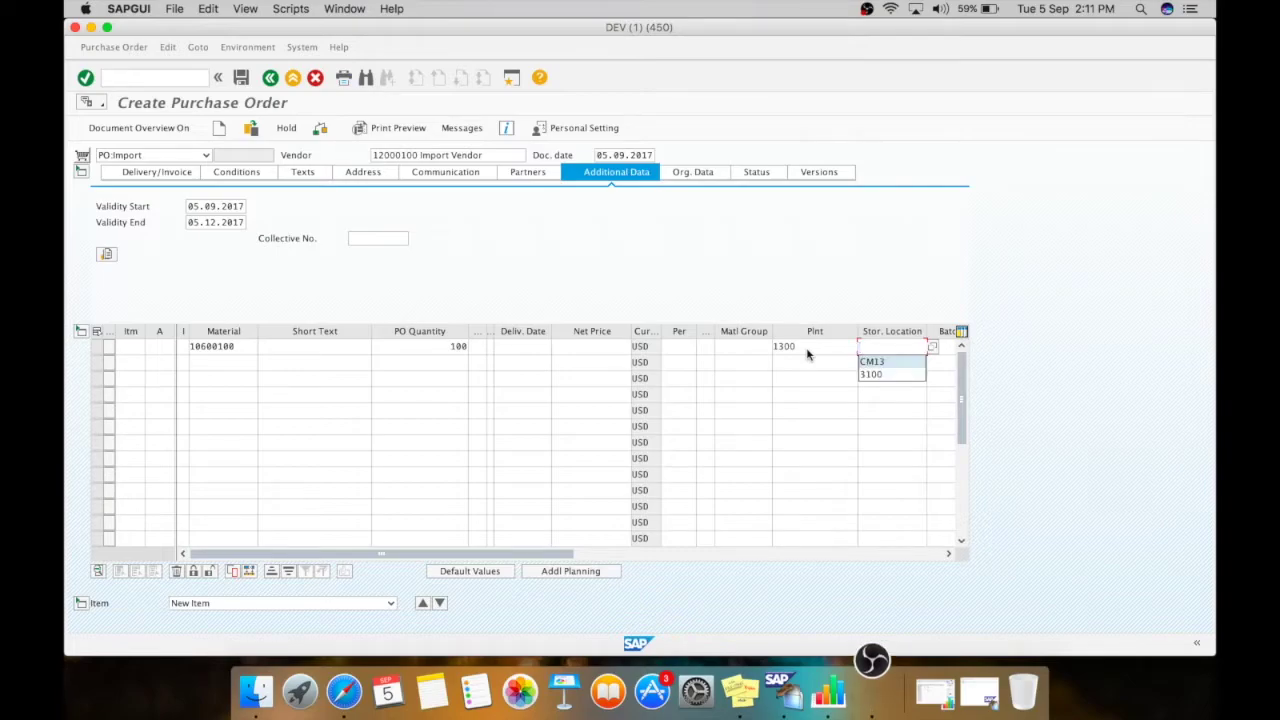
pyautogui.write('CM13')
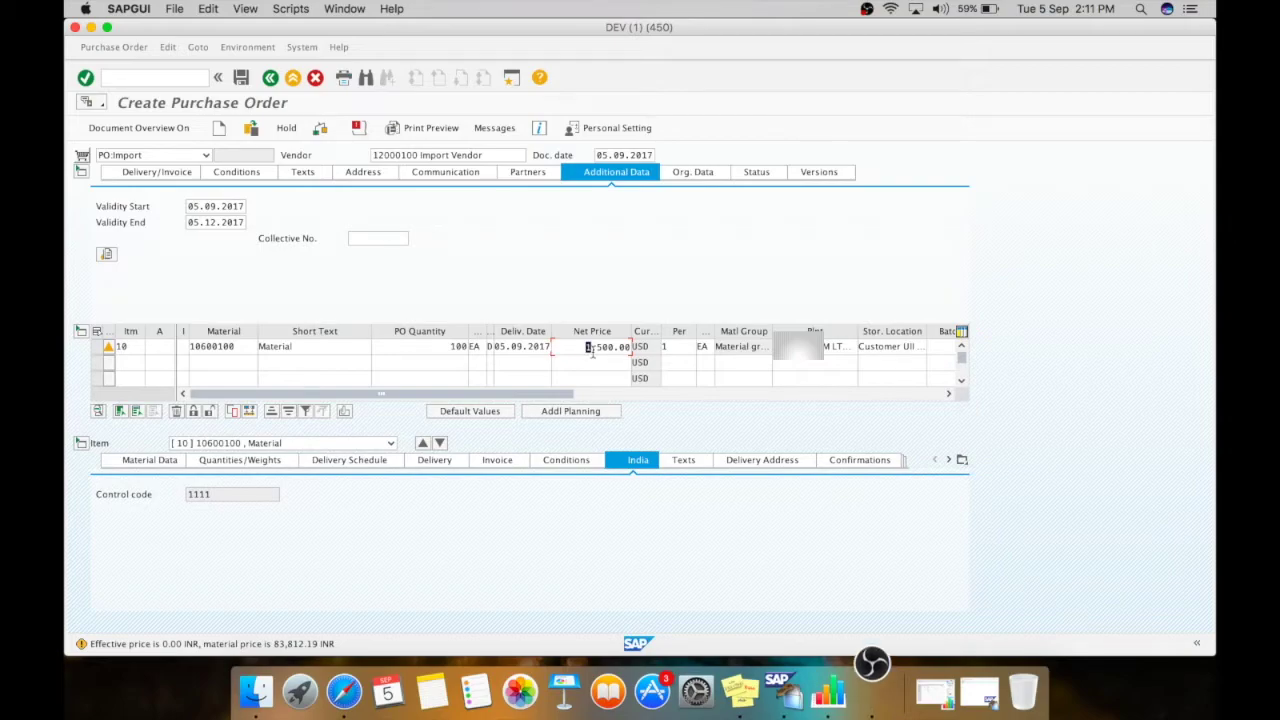
# Step: Open item 10's pricing conditions and the detail of JCDB IN Basic customs at 10%
pyautogui.click(548, 468)
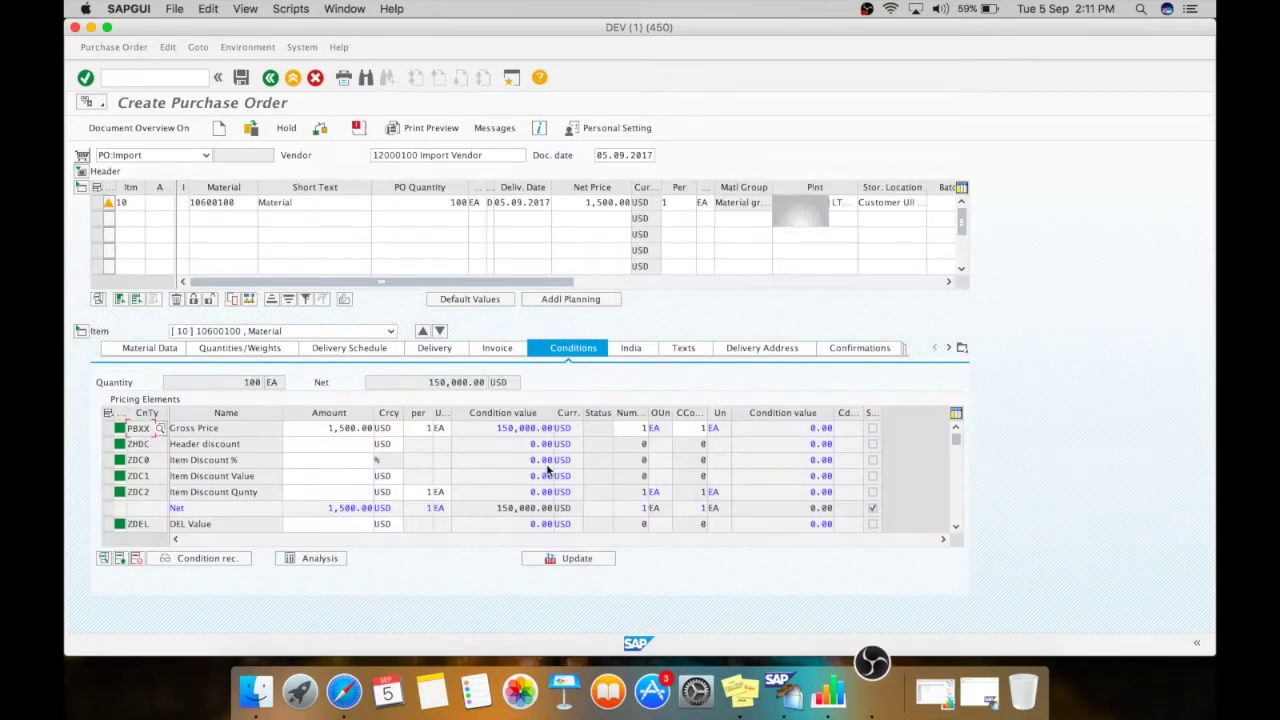
pyautogui.click(321, 428)
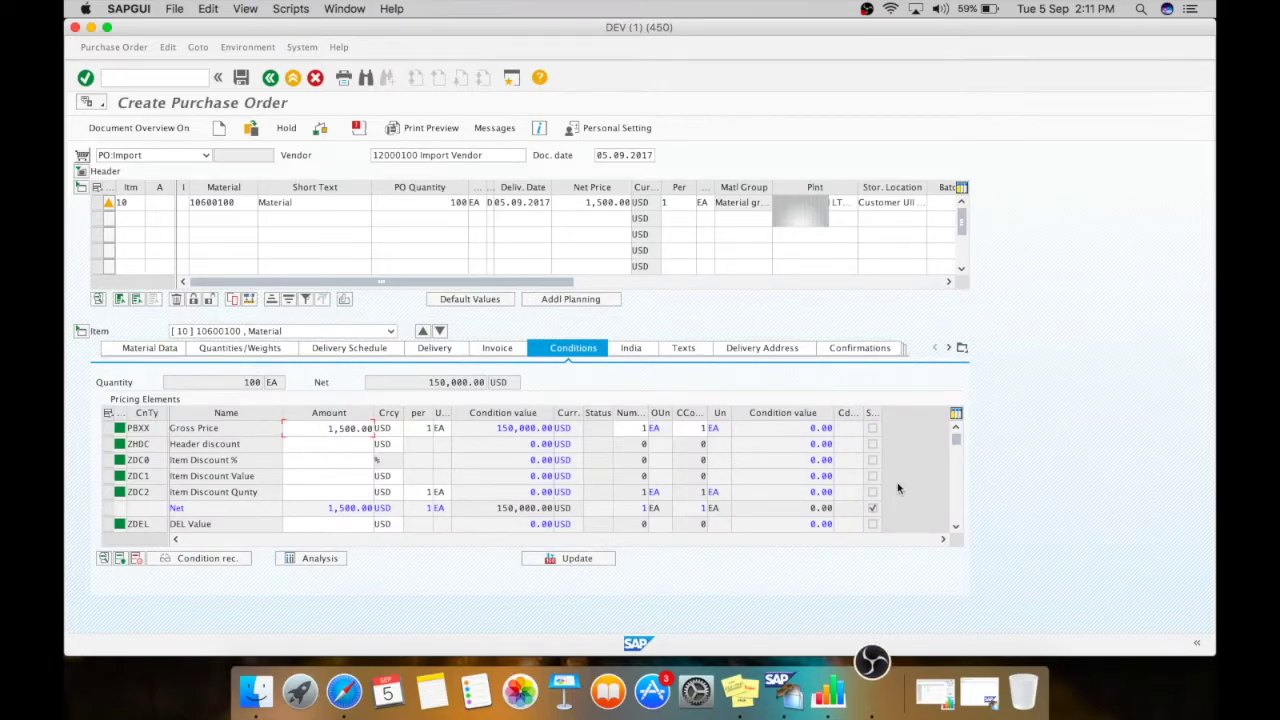
pyautogui.click(956, 492)
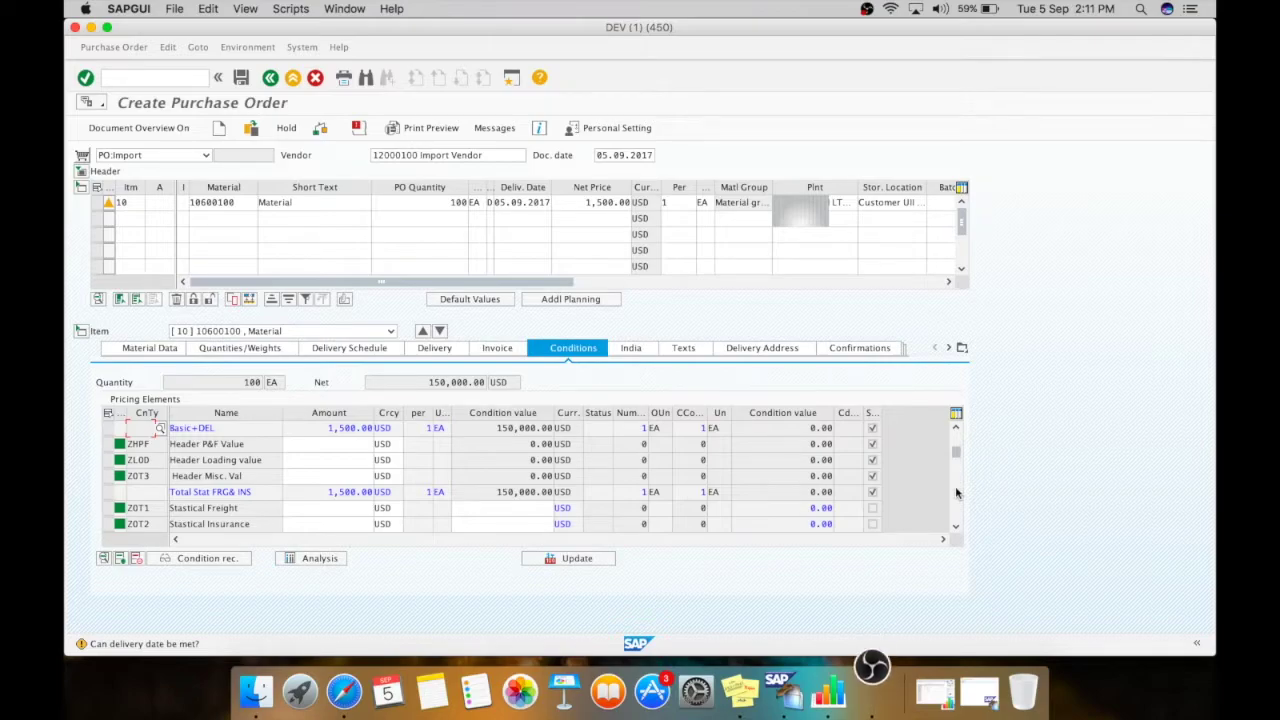
pyautogui.click(956, 492)
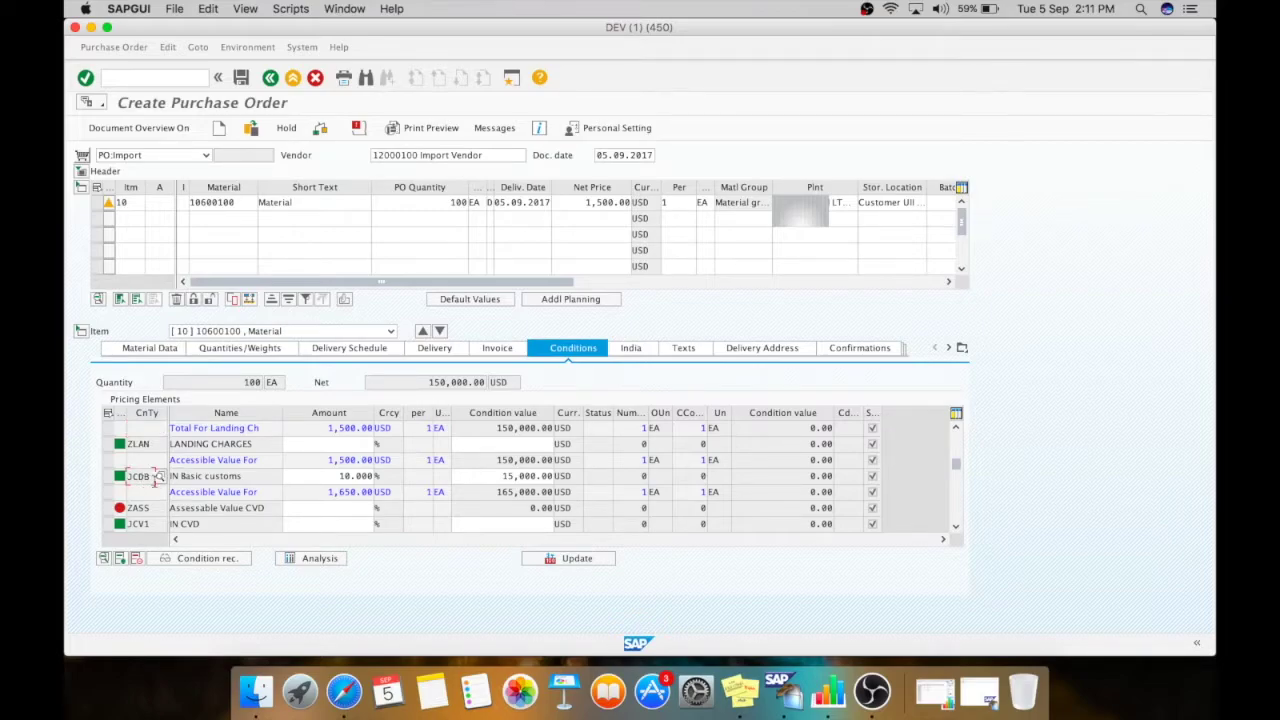
pyautogui.click(324, 477)
pyautogui.click(108, 476)
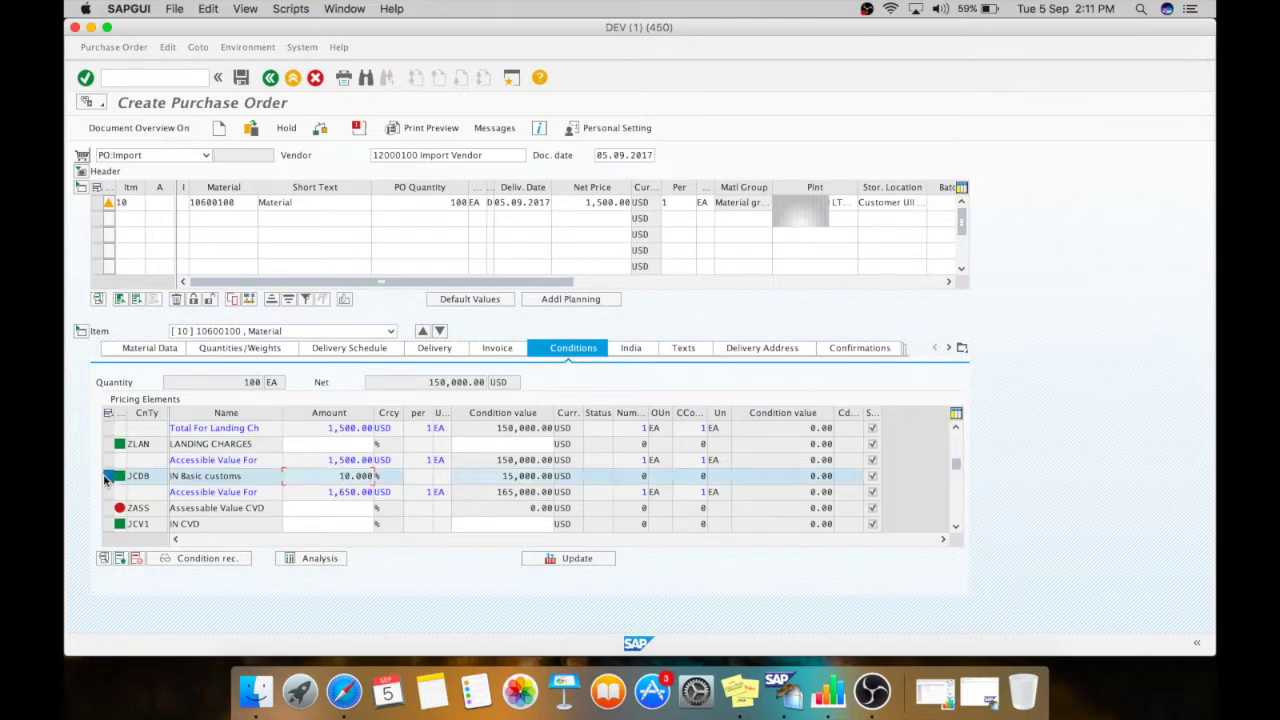
pyautogui.click(104, 559)
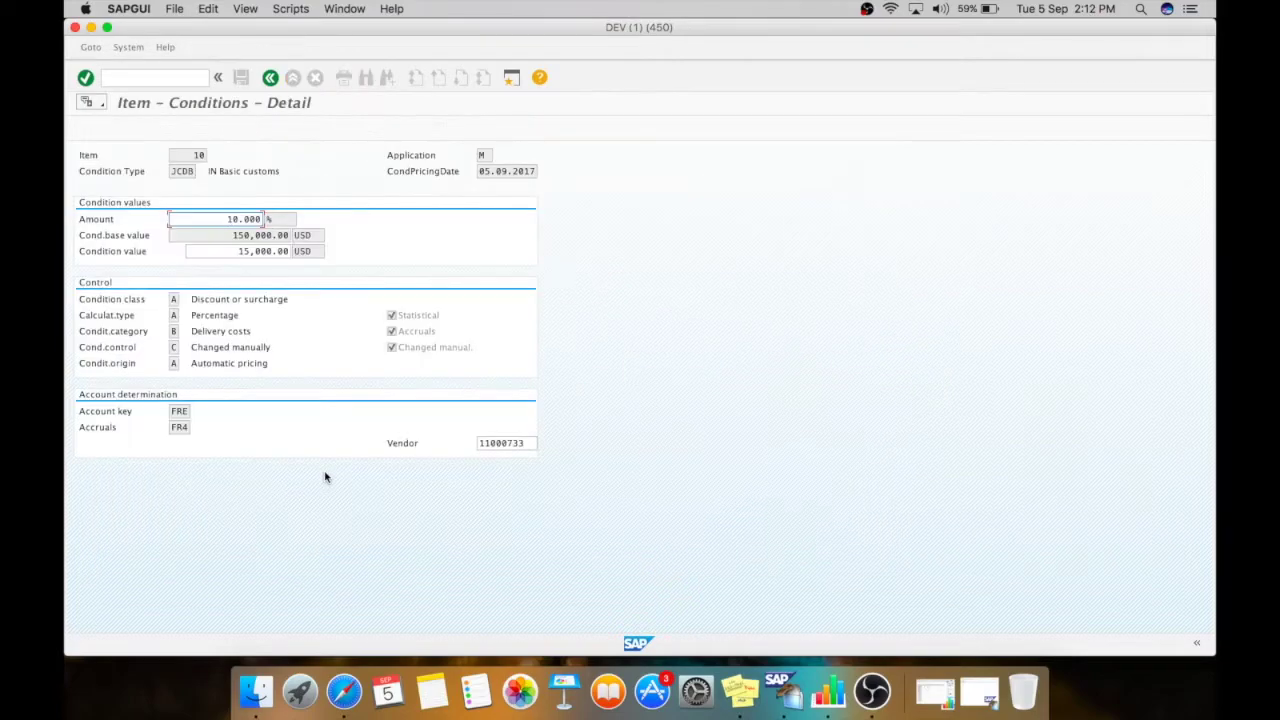
pyautogui.click(526, 442)
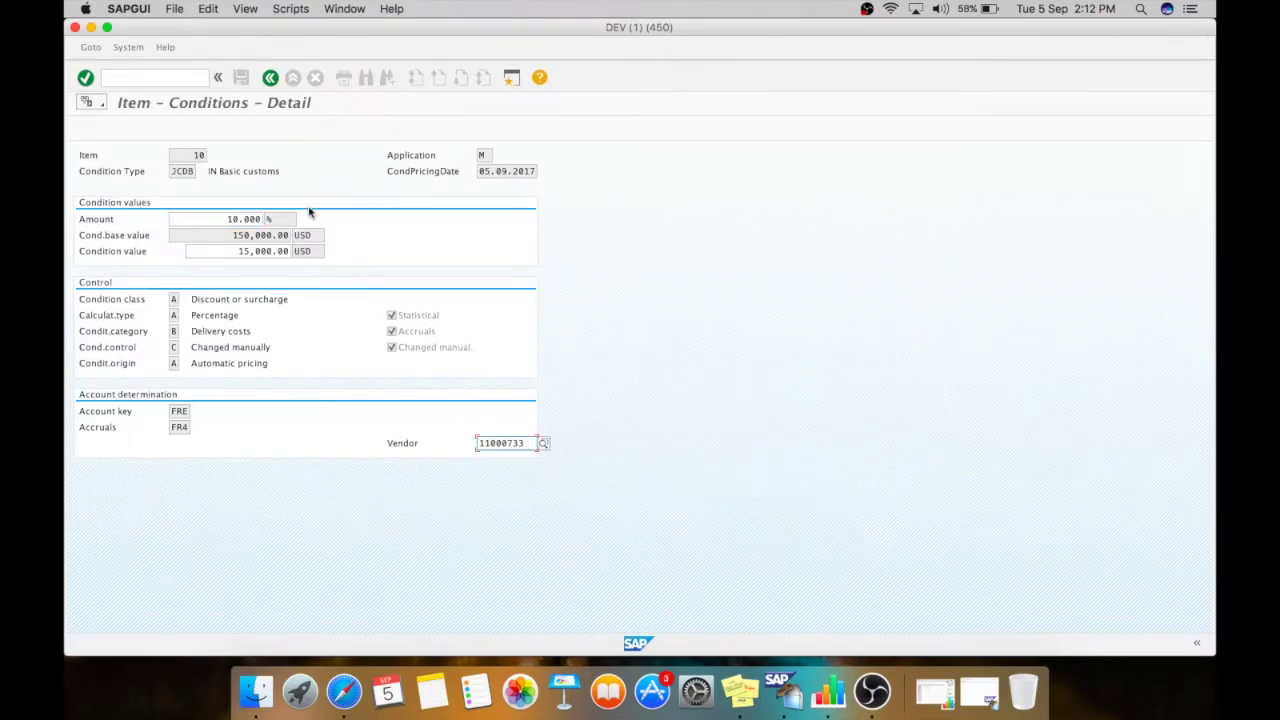
pyautogui.click(271, 78)
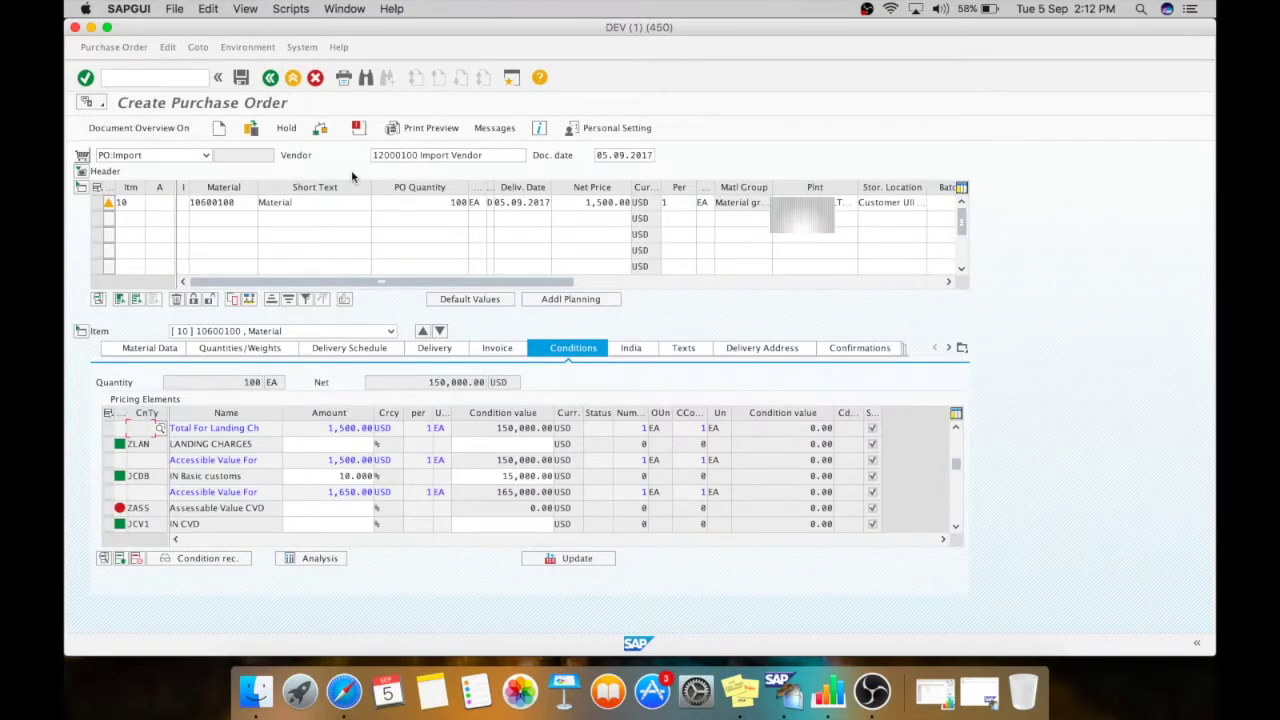
# Step: Set item 10's tax code to IB (Input- Import IGST @ 12%) and review the taxes
pyautogui.click(320, 130)
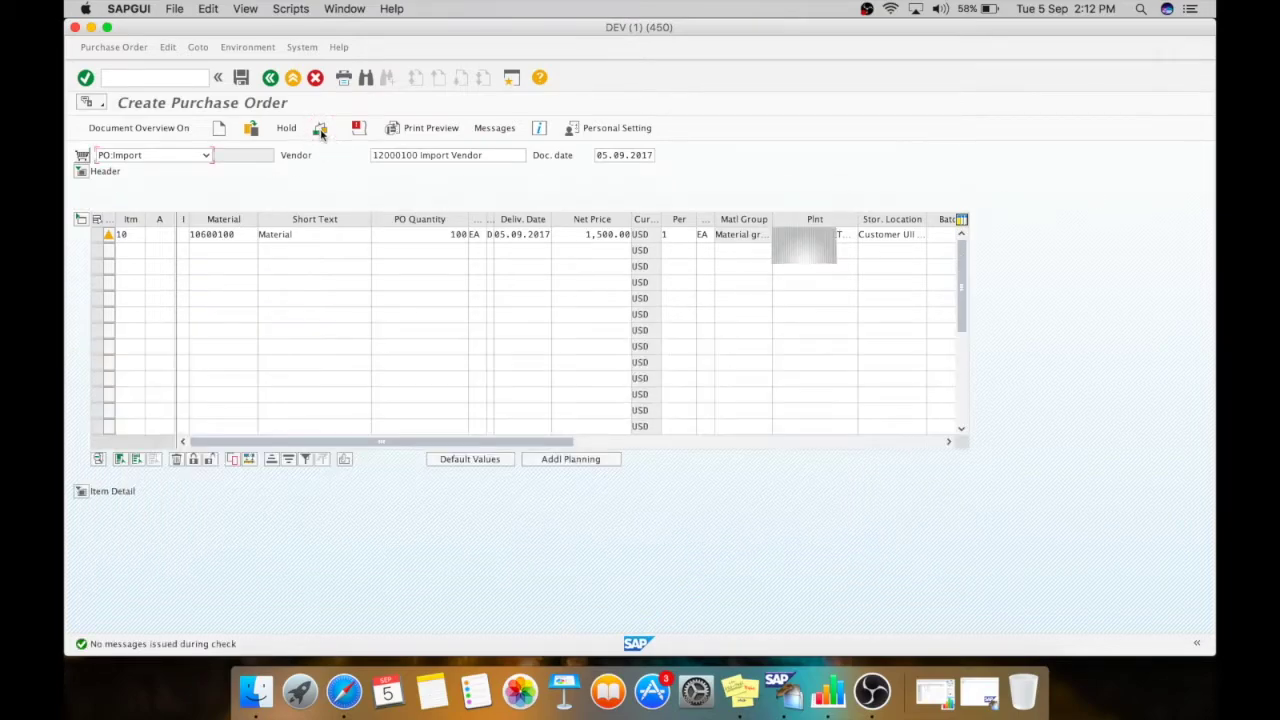
pyautogui.click(81, 493)
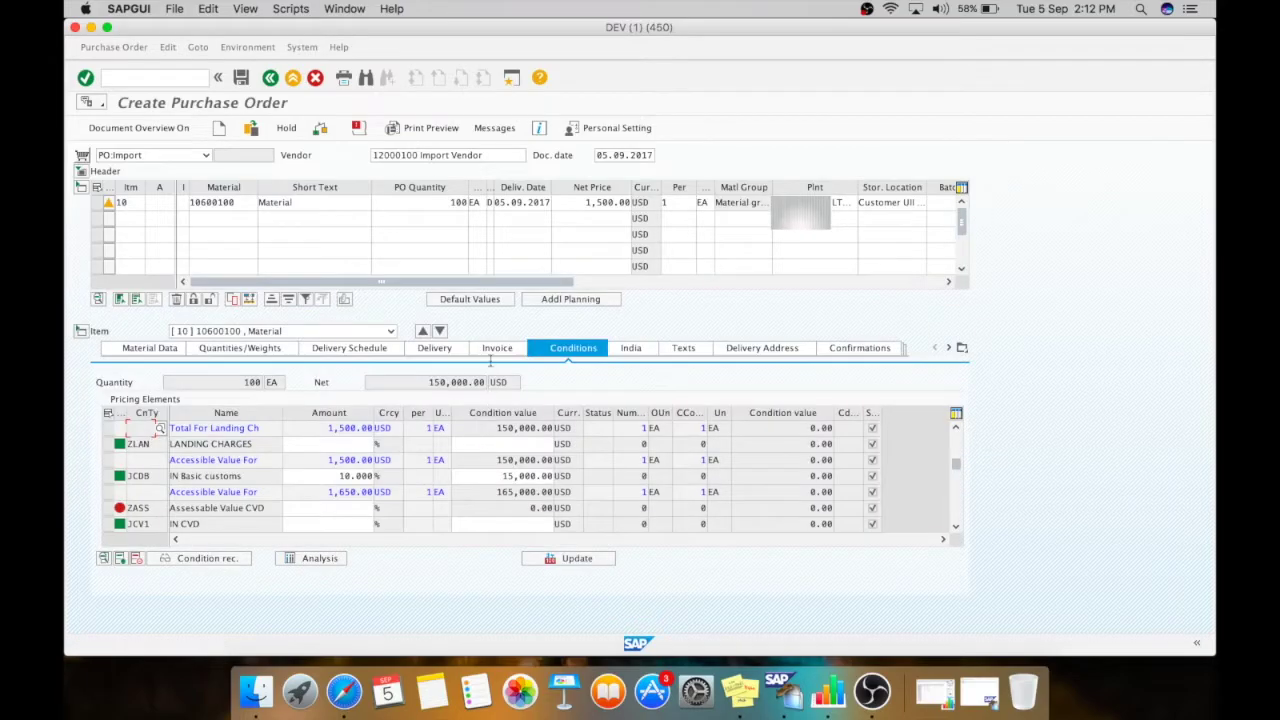
pyautogui.click(497, 354)
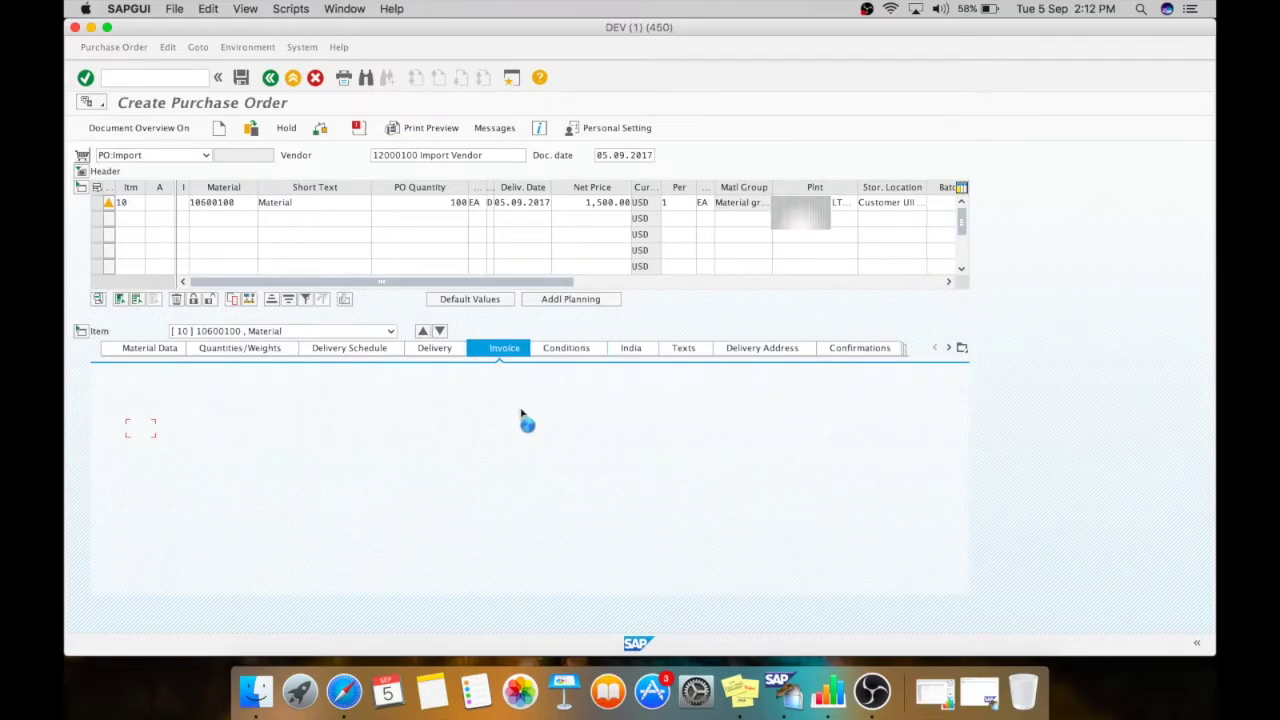
pyautogui.click(485, 494)
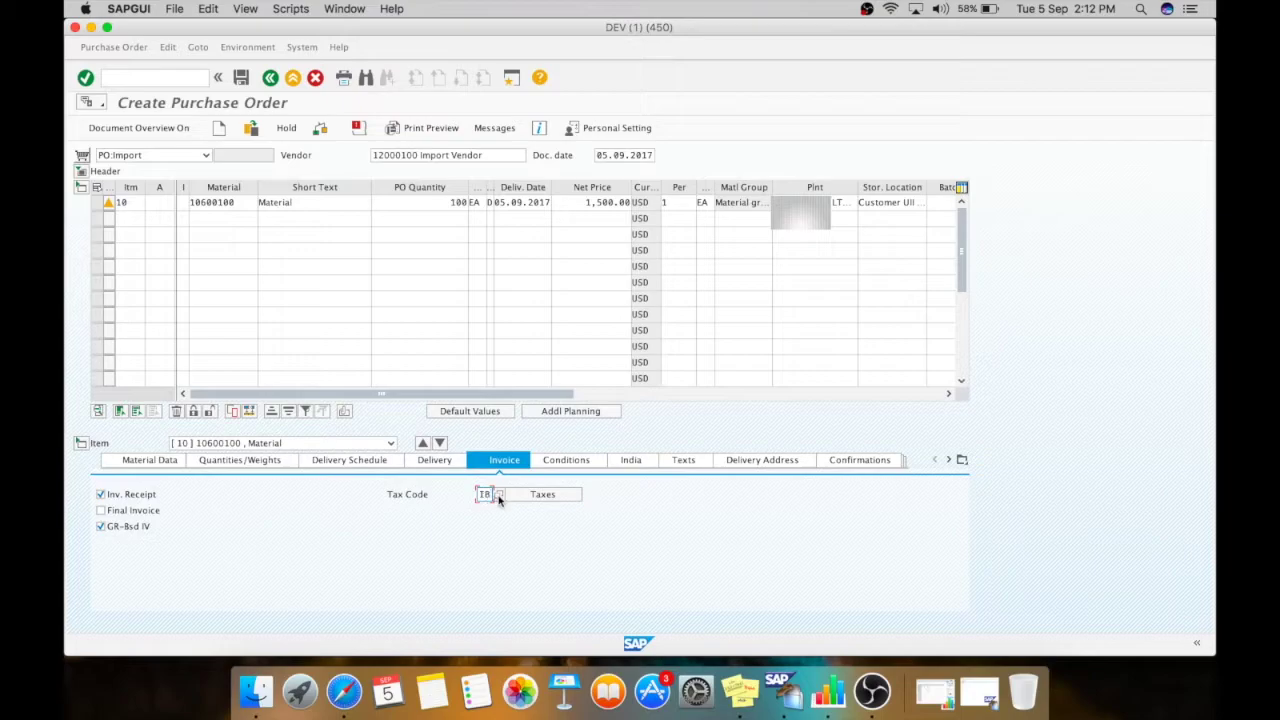
pyautogui.click(499, 494)
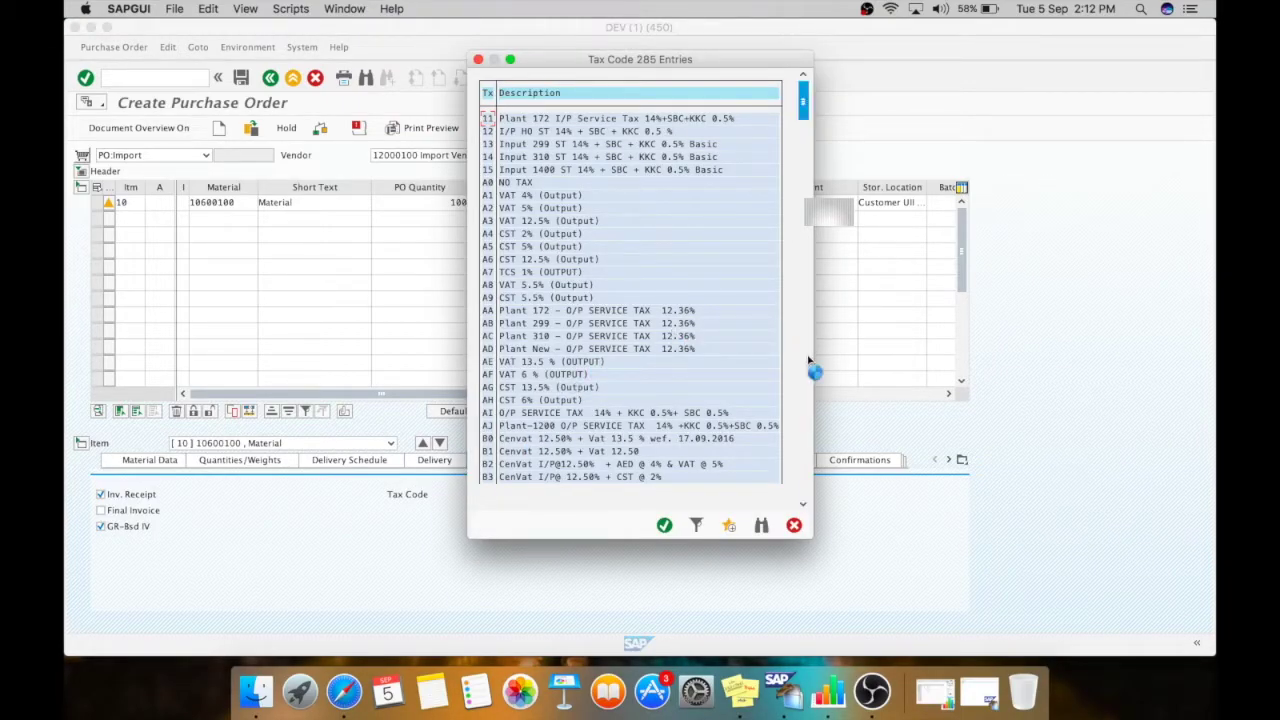
pyautogui.scroll(-10, 808, 358)
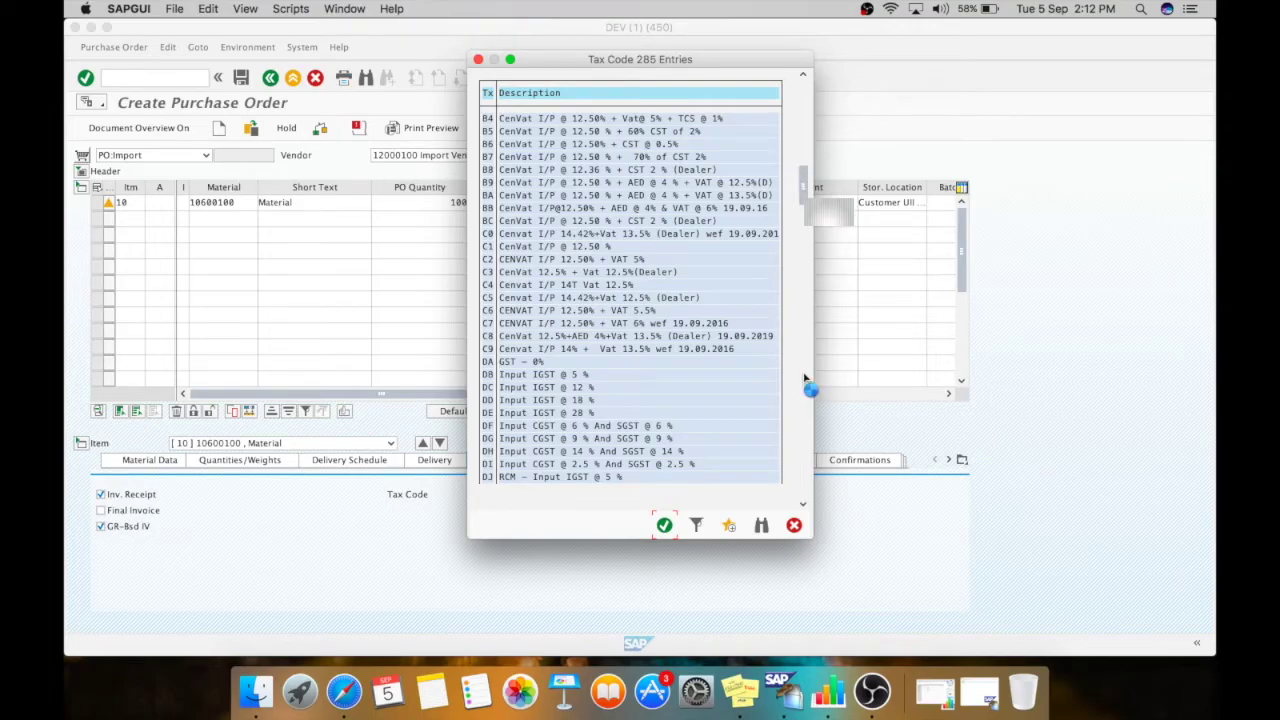
pyautogui.scroll(-10, 808, 390)
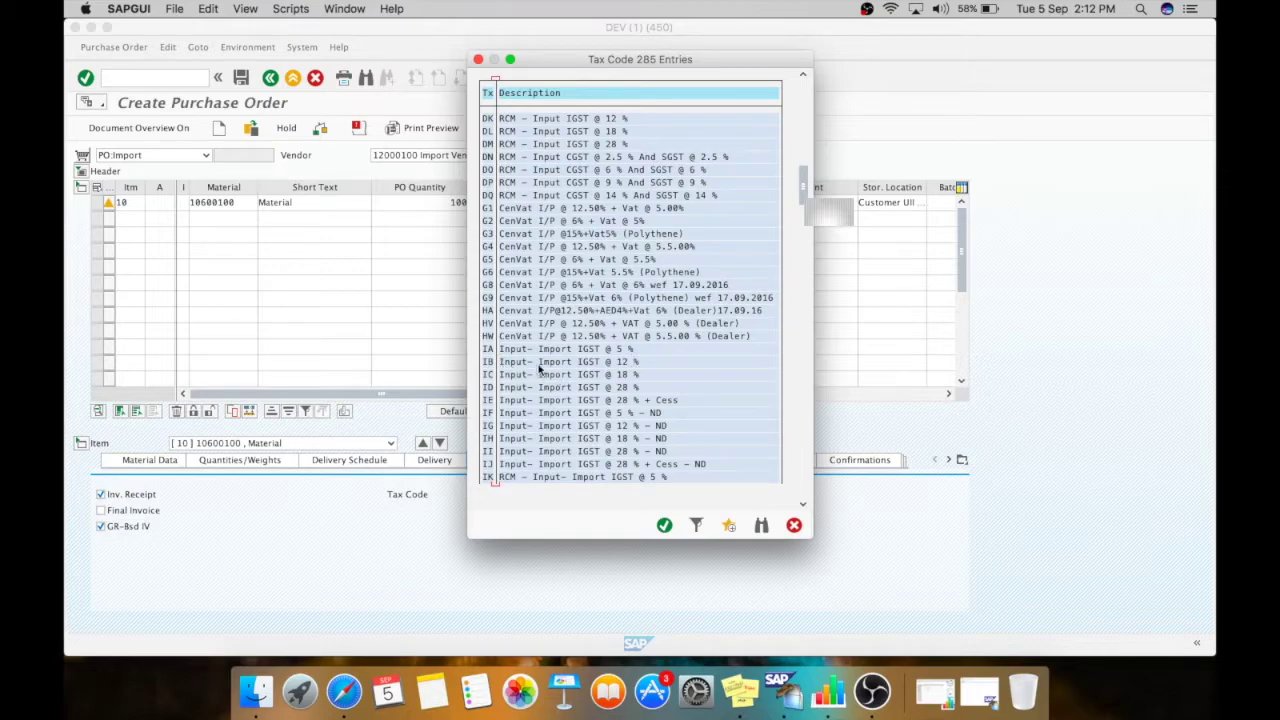
pyautogui.click(664, 525)
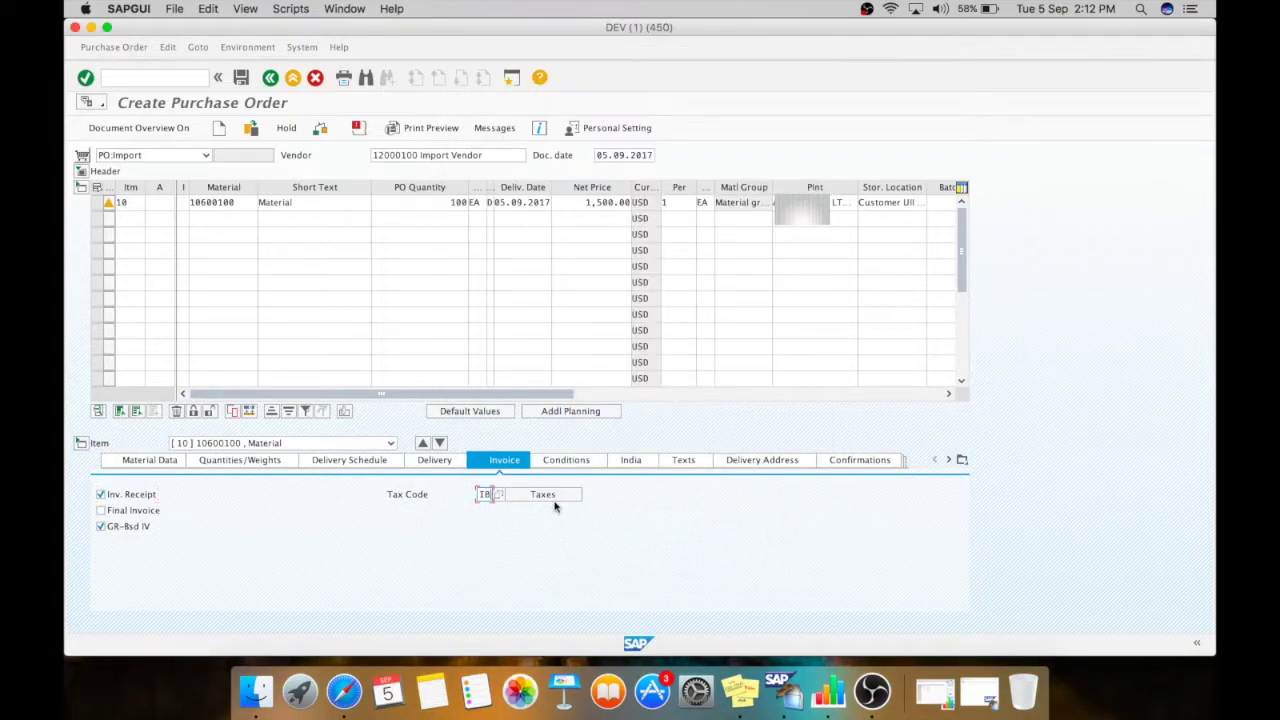
pyautogui.click(560, 496)
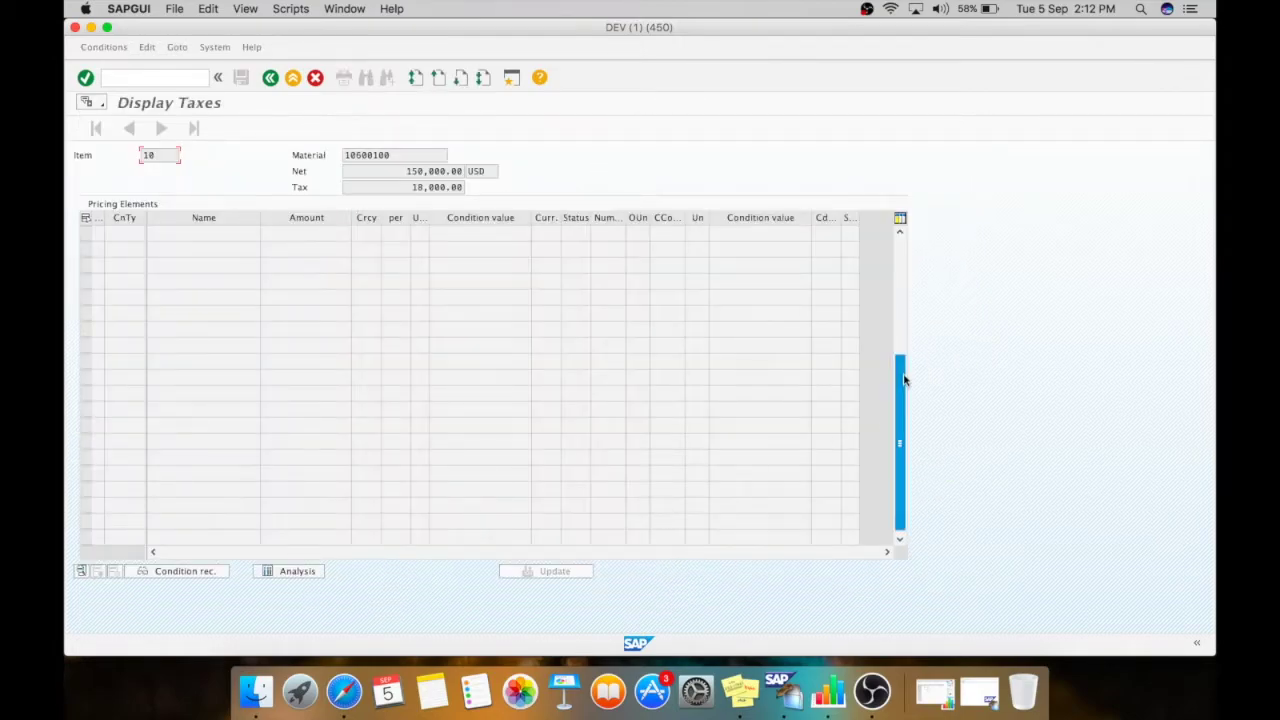
pyautogui.click(895, 320)
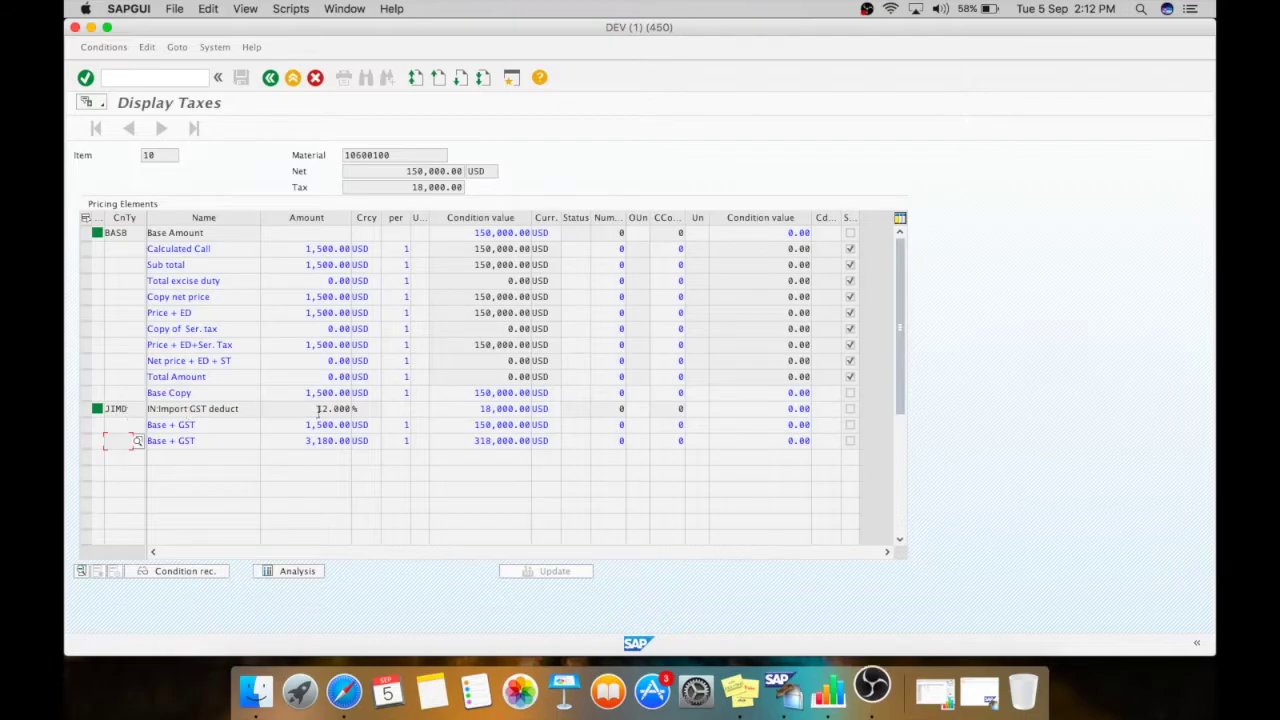
pyautogui.click(134, 413)
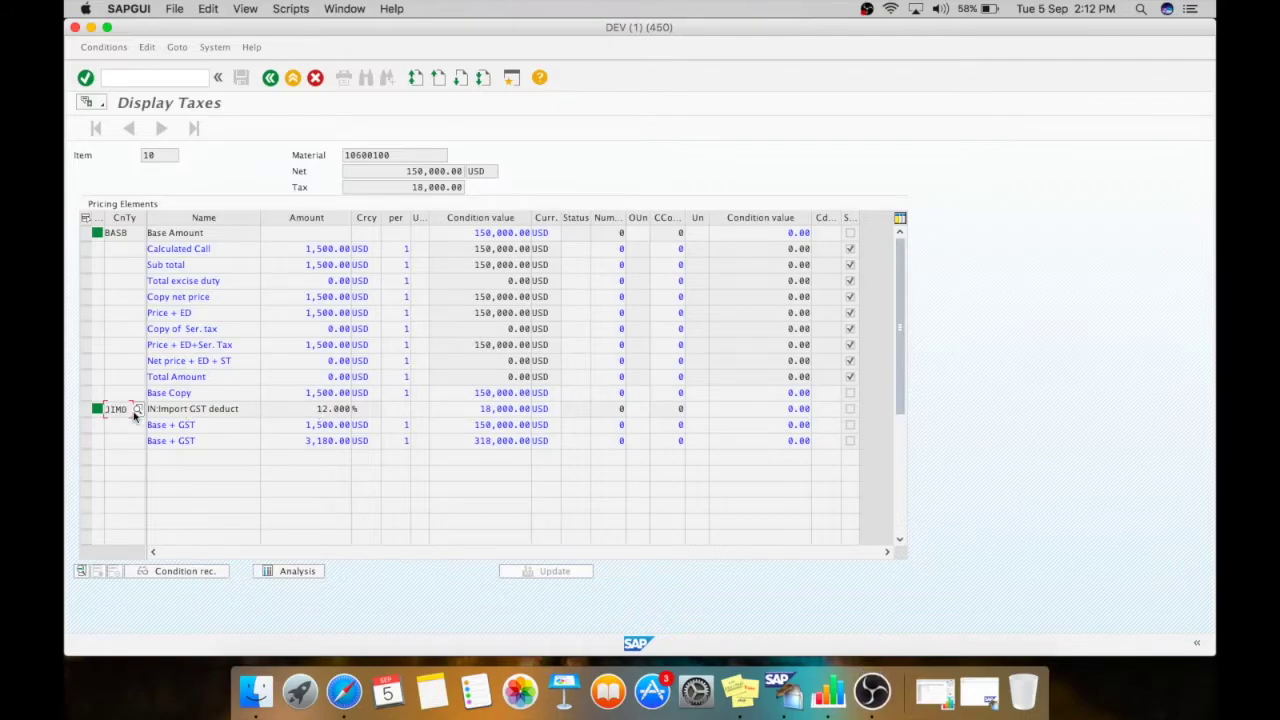
pyautogui.click(330, 409)
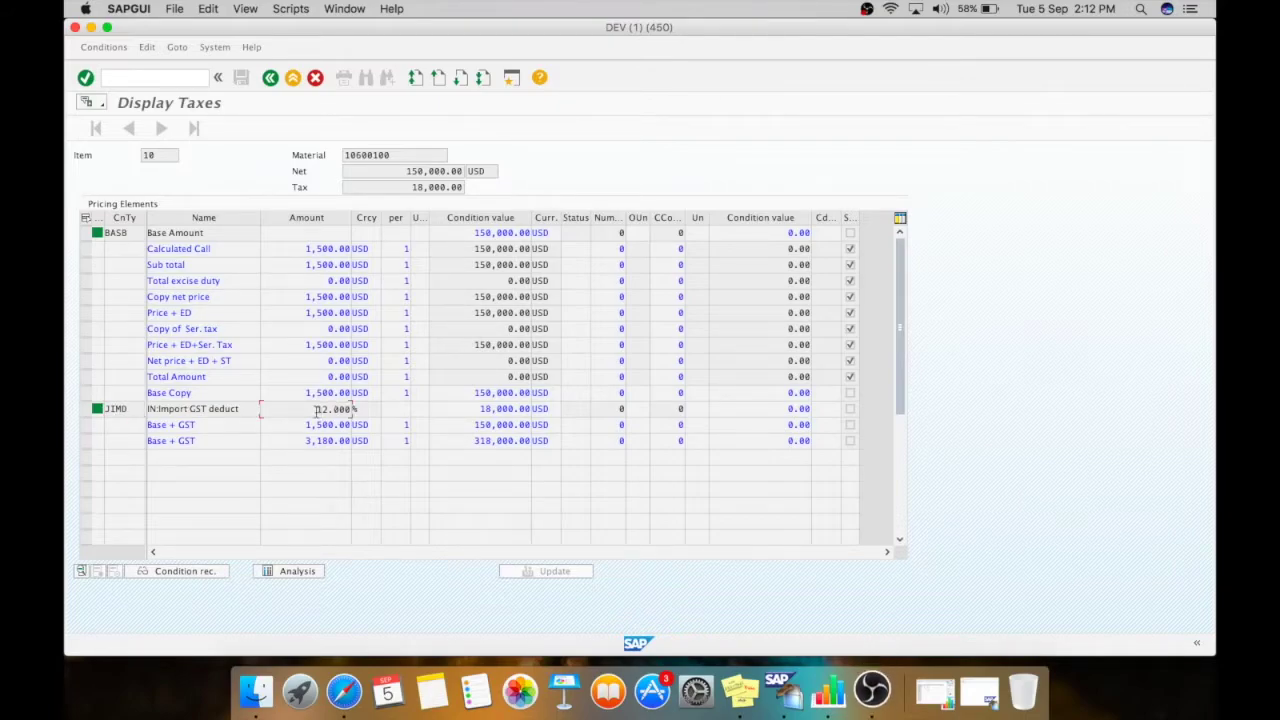
pyautogui.click(270, 79)
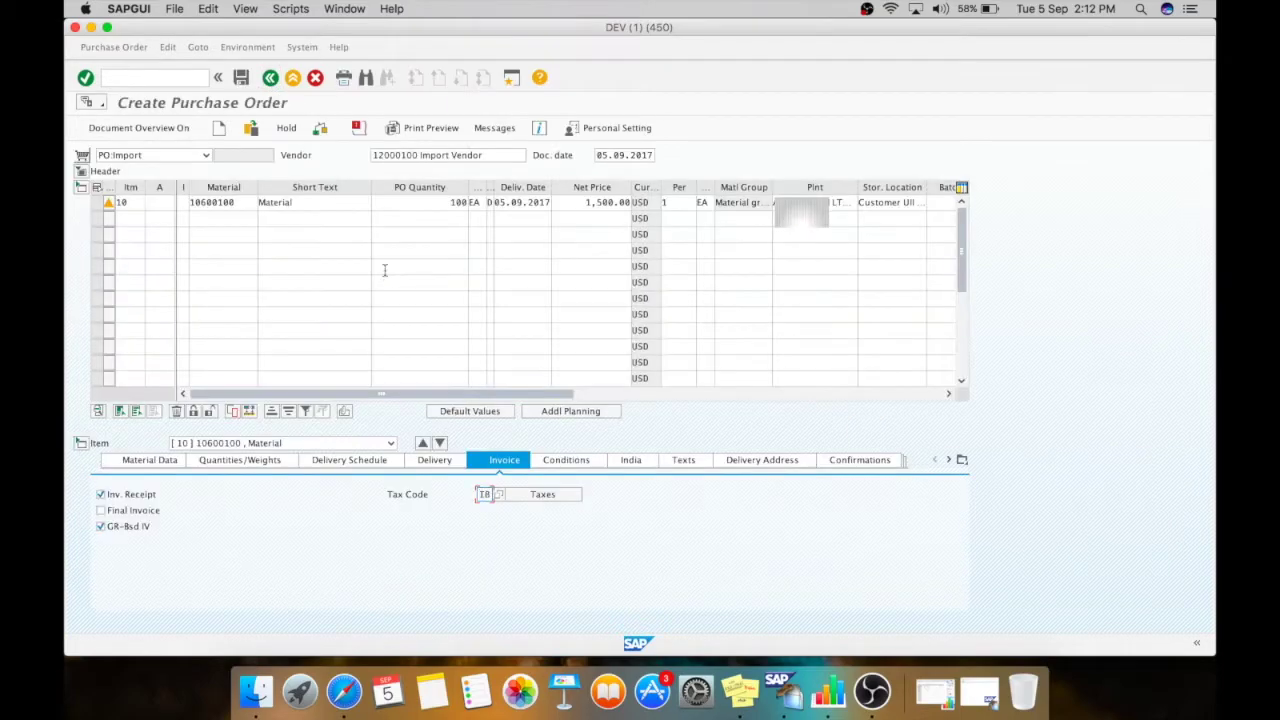
# Step: Check and save the import PO, then copy the new PO number from the message
pyautogui.click(320, 130)
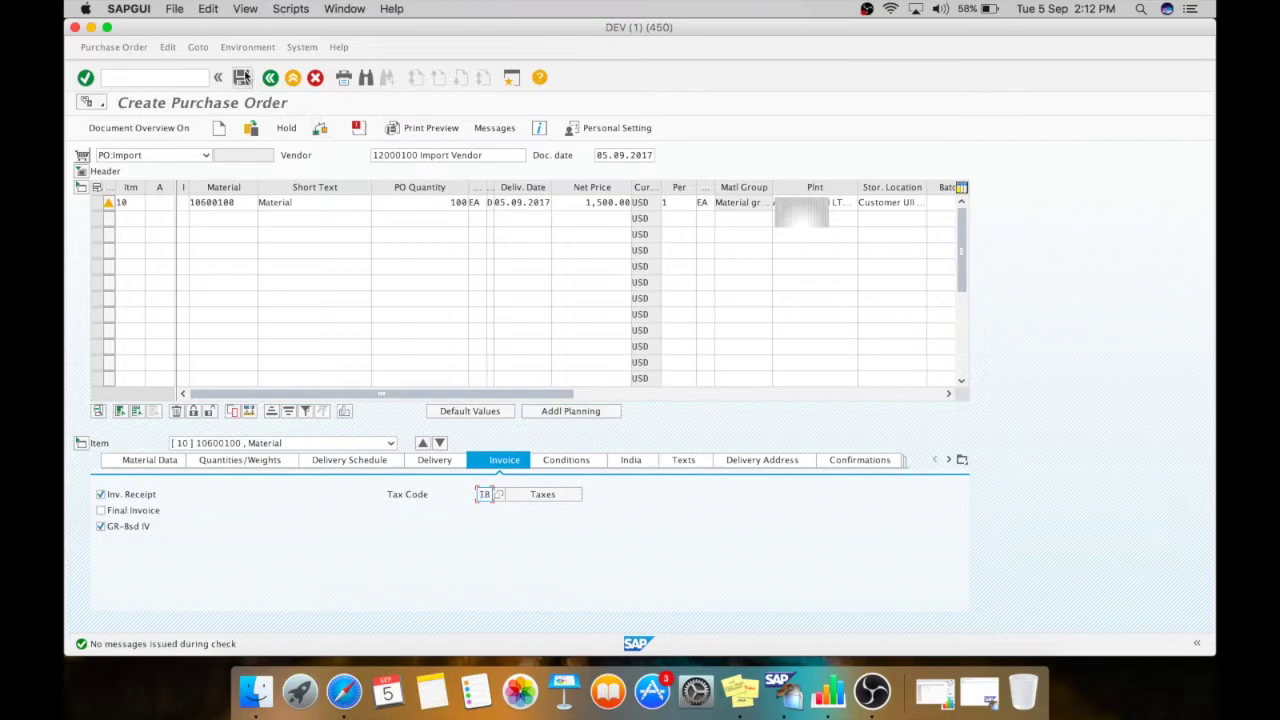
pyautogui.click(243, 78)
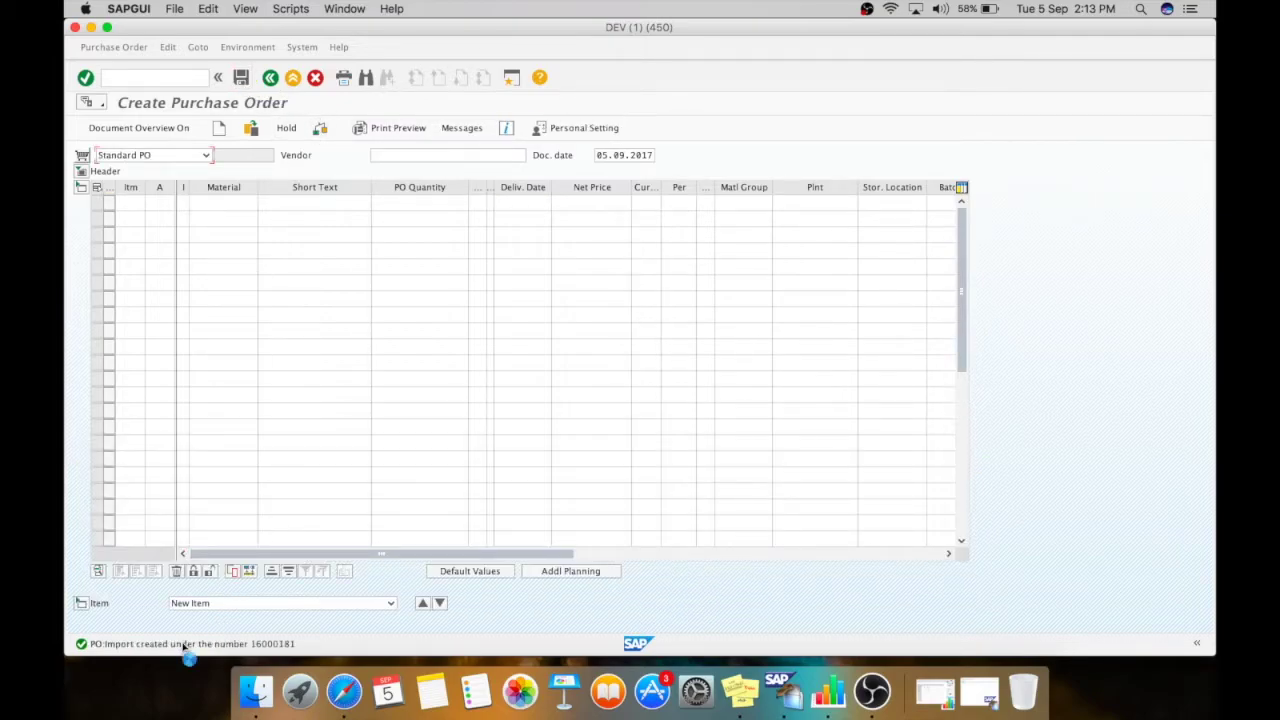
pyautogui.click(185, 644)
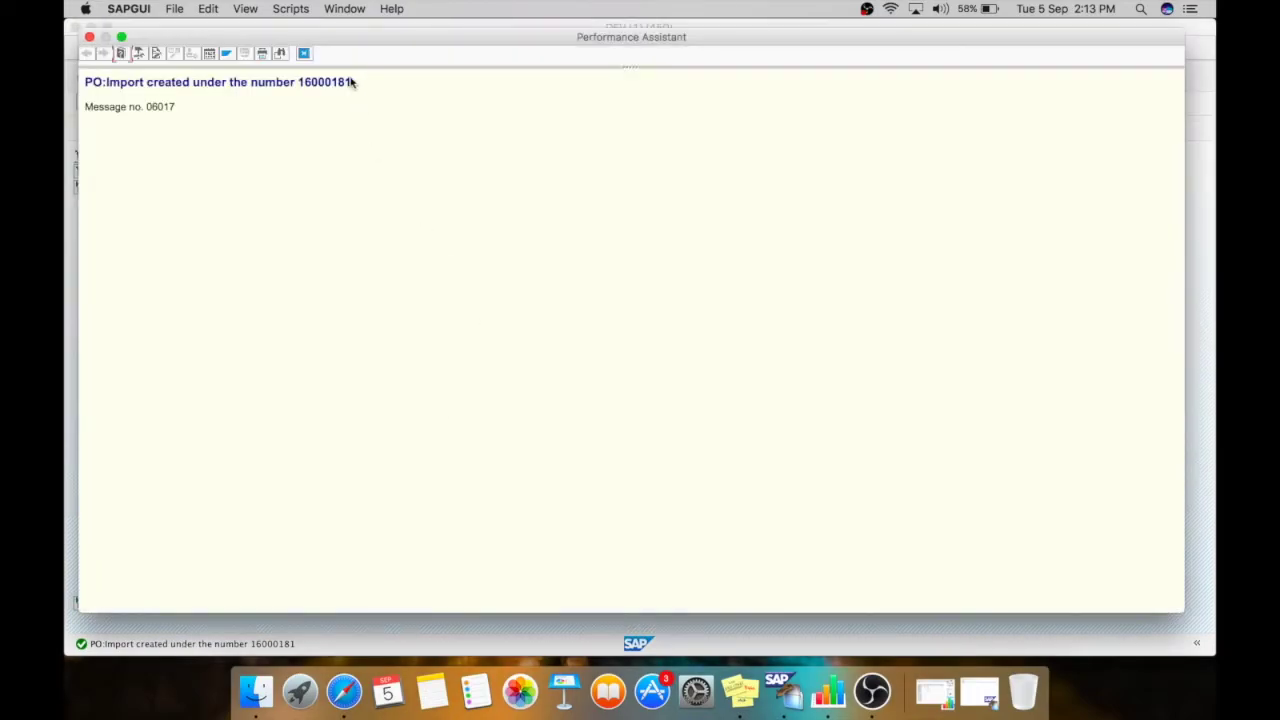
pyautogui.doubleClick(322, 83)
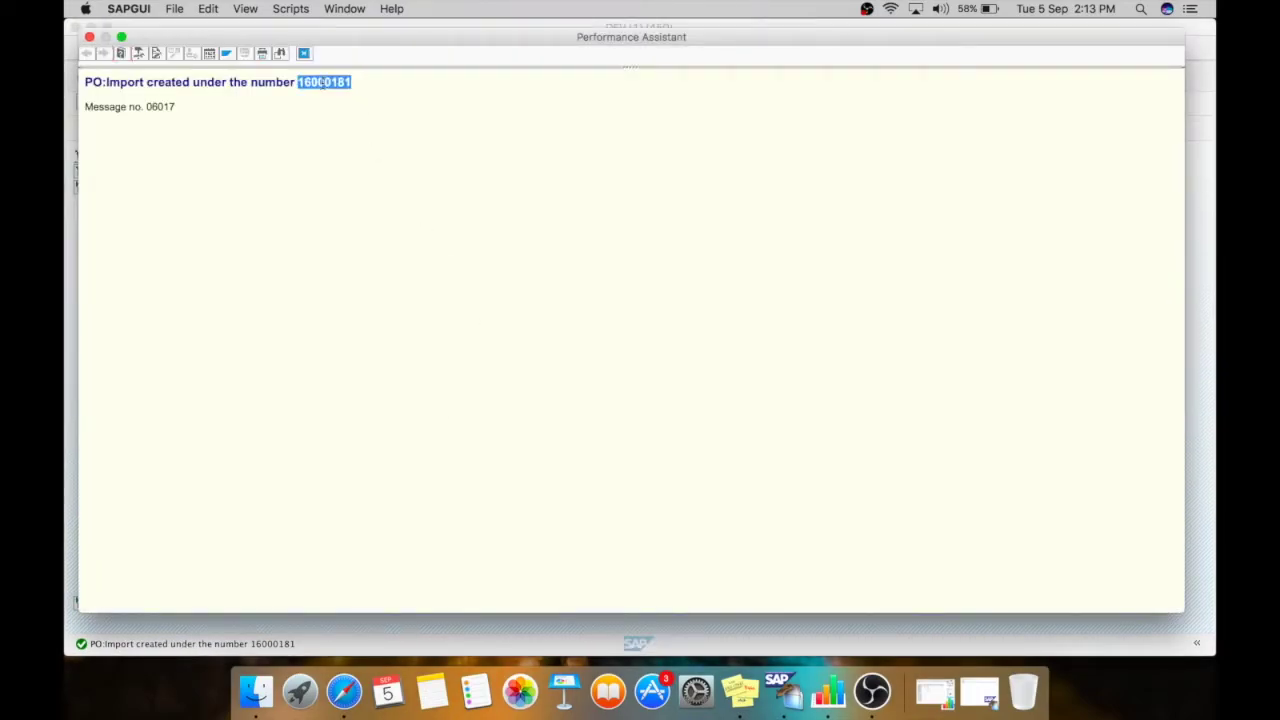
pyautogui.click(90, 37)
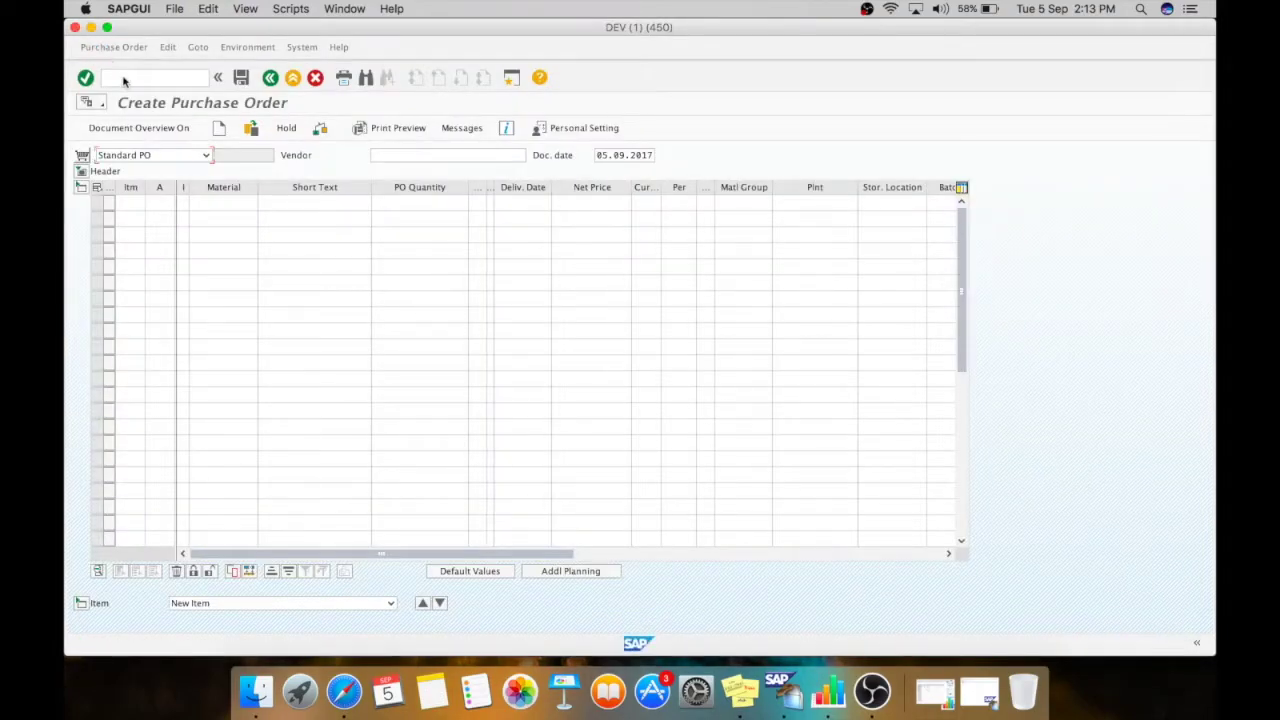
# Step: In ME29N, load PO 16000181 and release it with Managing Director code M1
pyautogui.click(124, 77)
pyautogui.write('/nm')
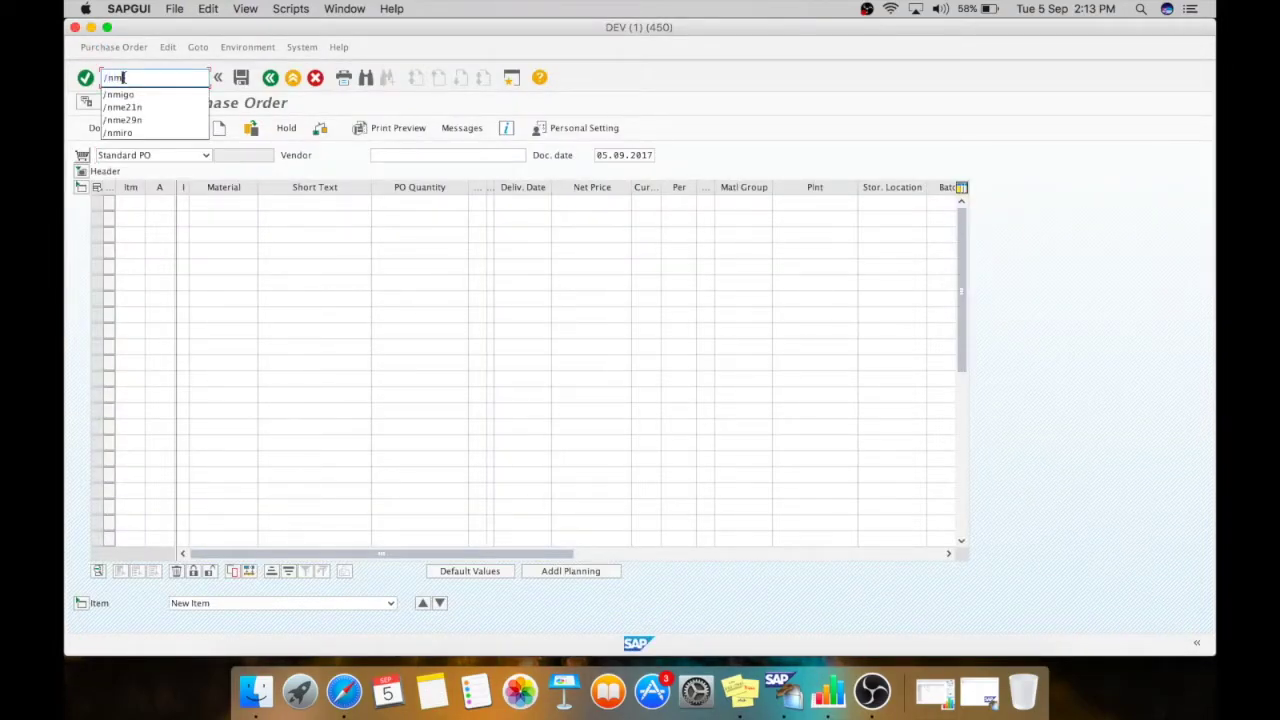
pyautogui.write('e29n')
pyautogui.press('Return')
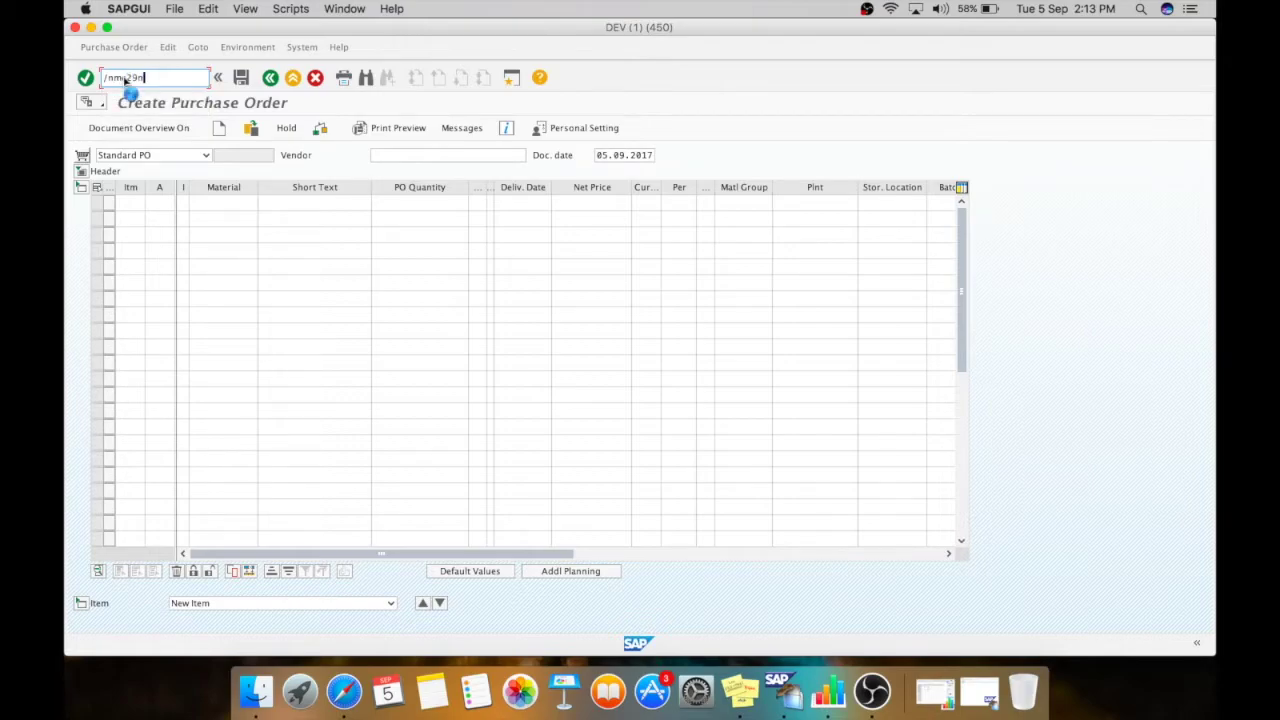
pyautogui.click(251, 130)
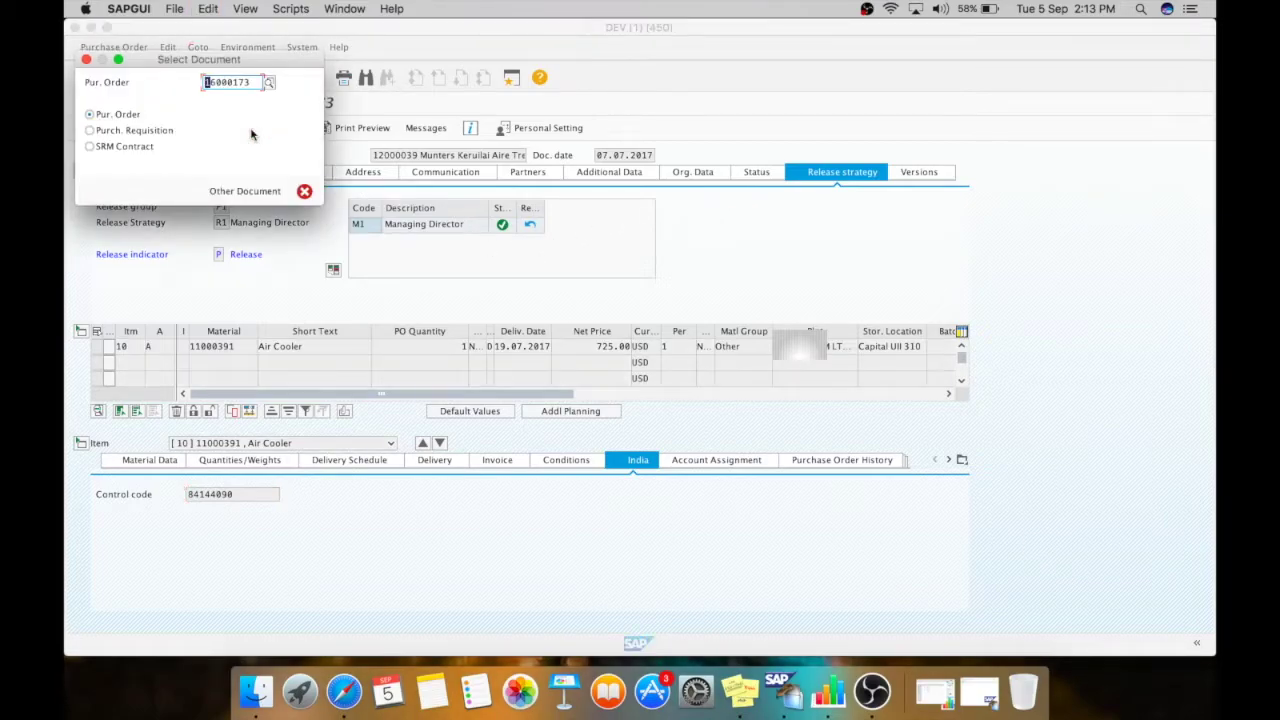
pyautogui.write('16000181')
pyautogui.press('Return')
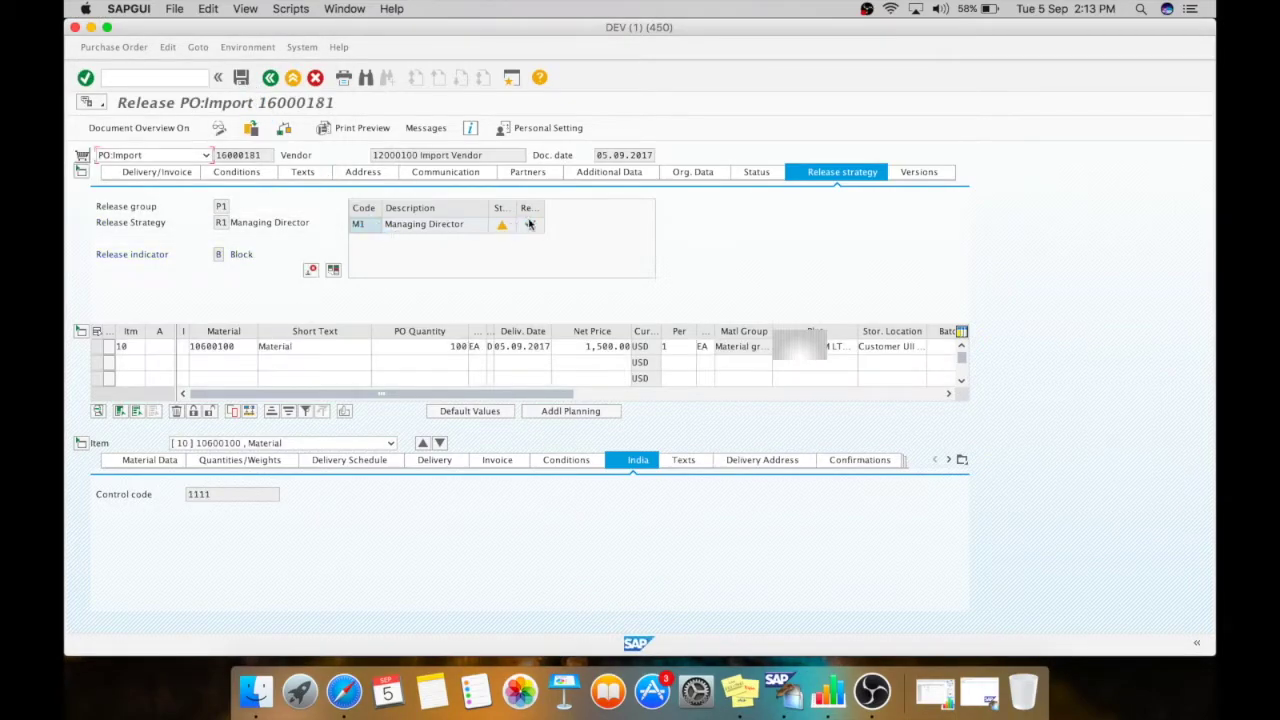
pyautogui.click(530, 226)
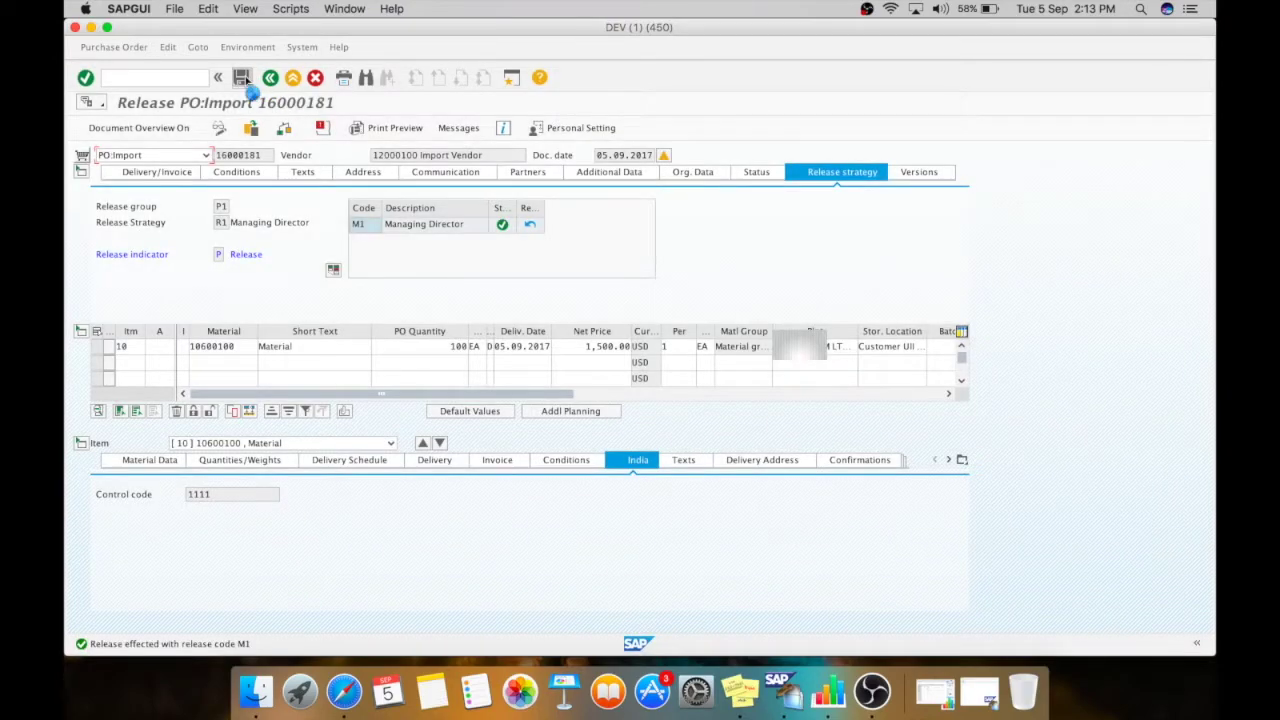
# Step: Open MIRO and enter invoice date 05.09.2017, reference 123 and currency INR
pyautogui.click(146, 77)
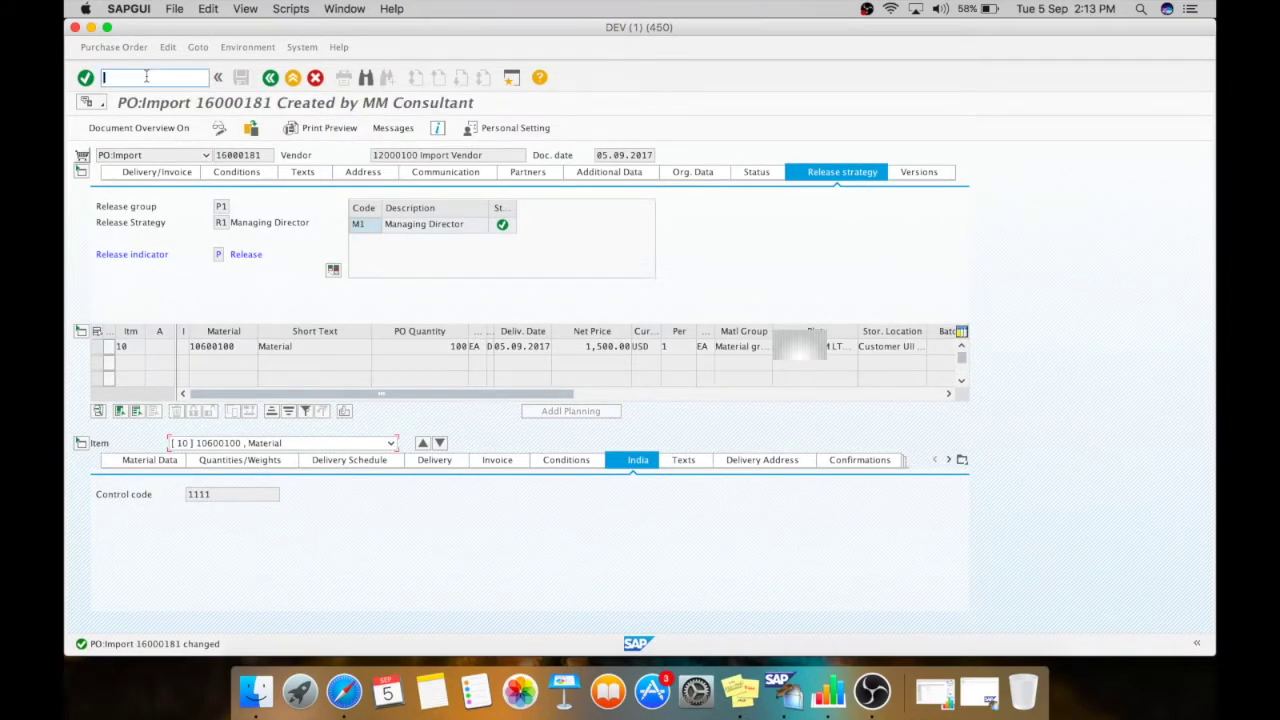
pyautogui.write('/nmi')
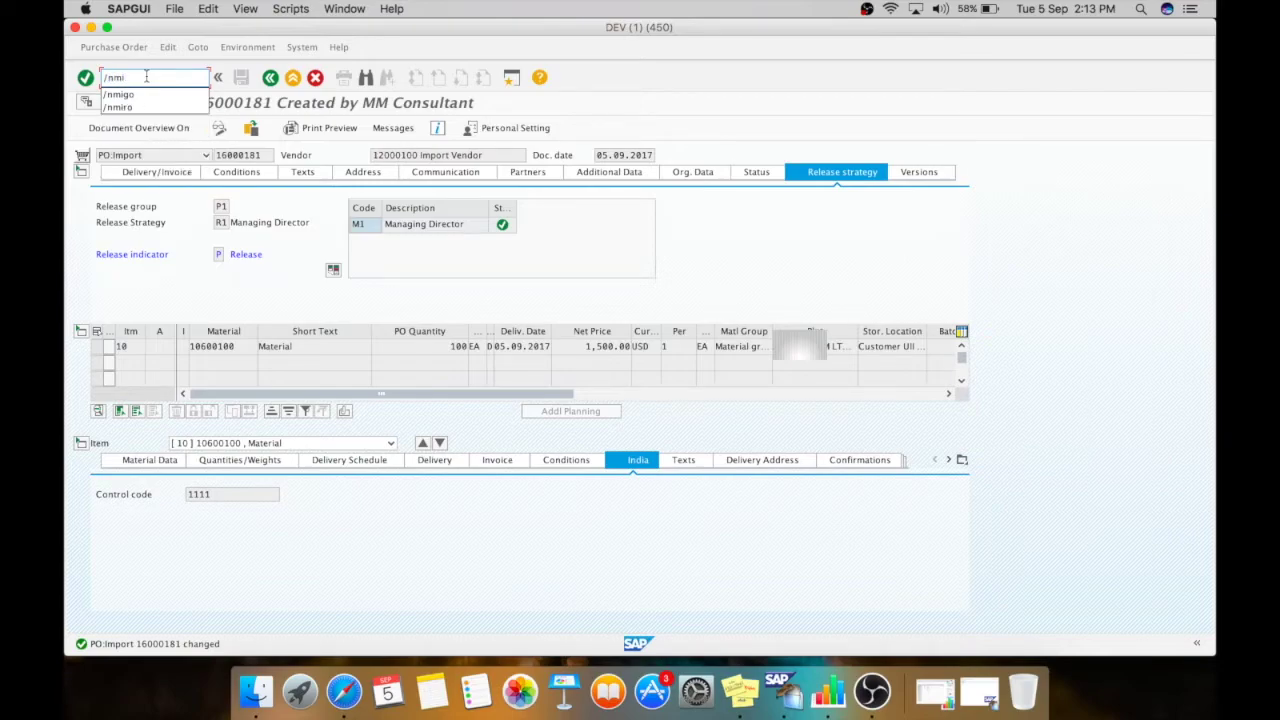
pyautogui.write('ro')
pyautogui.press('Return')
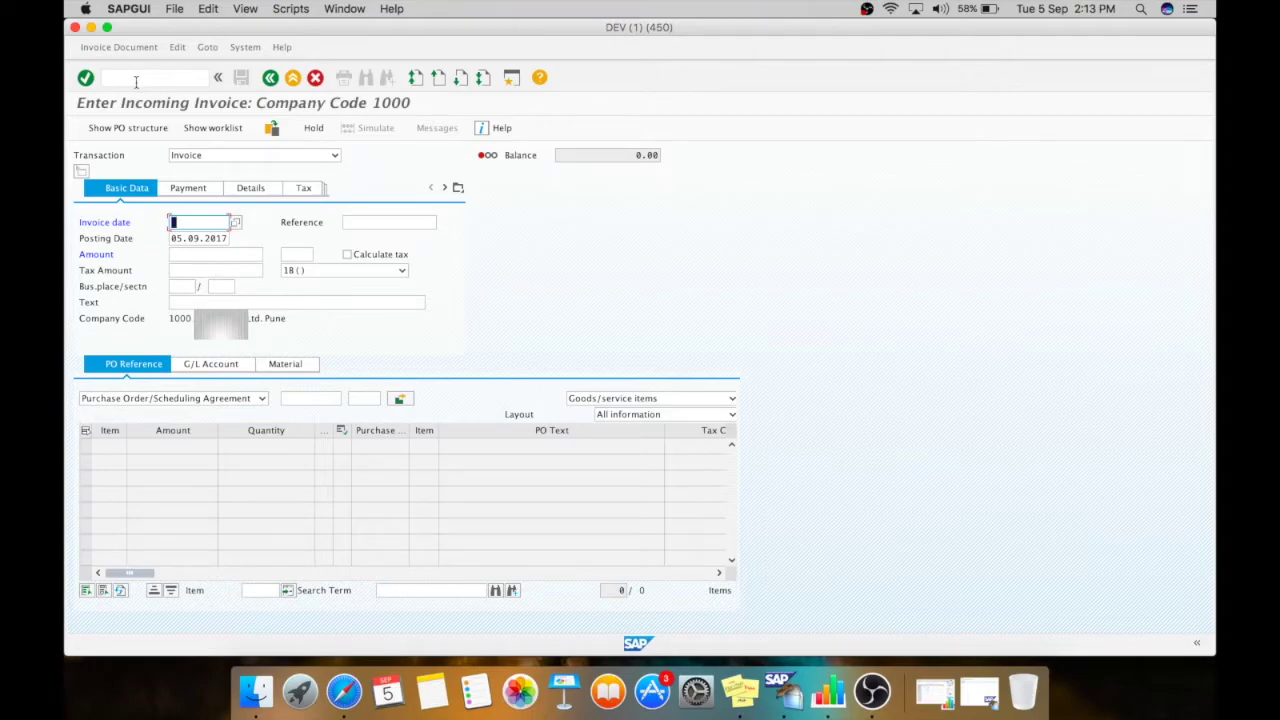
pyautogui.write('0')
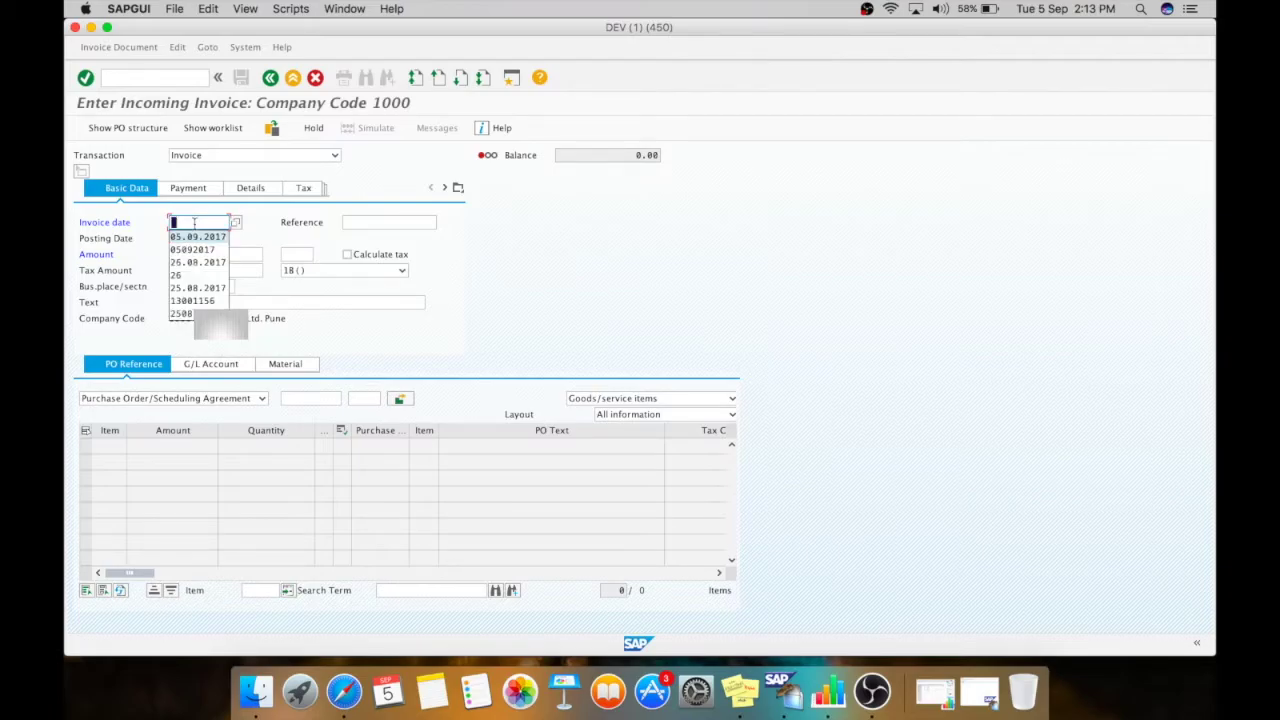
pyautogui.press('Down')
pyautogui.press('Return')
pyautogui.press('Tab')
pyautogui.press('Return')
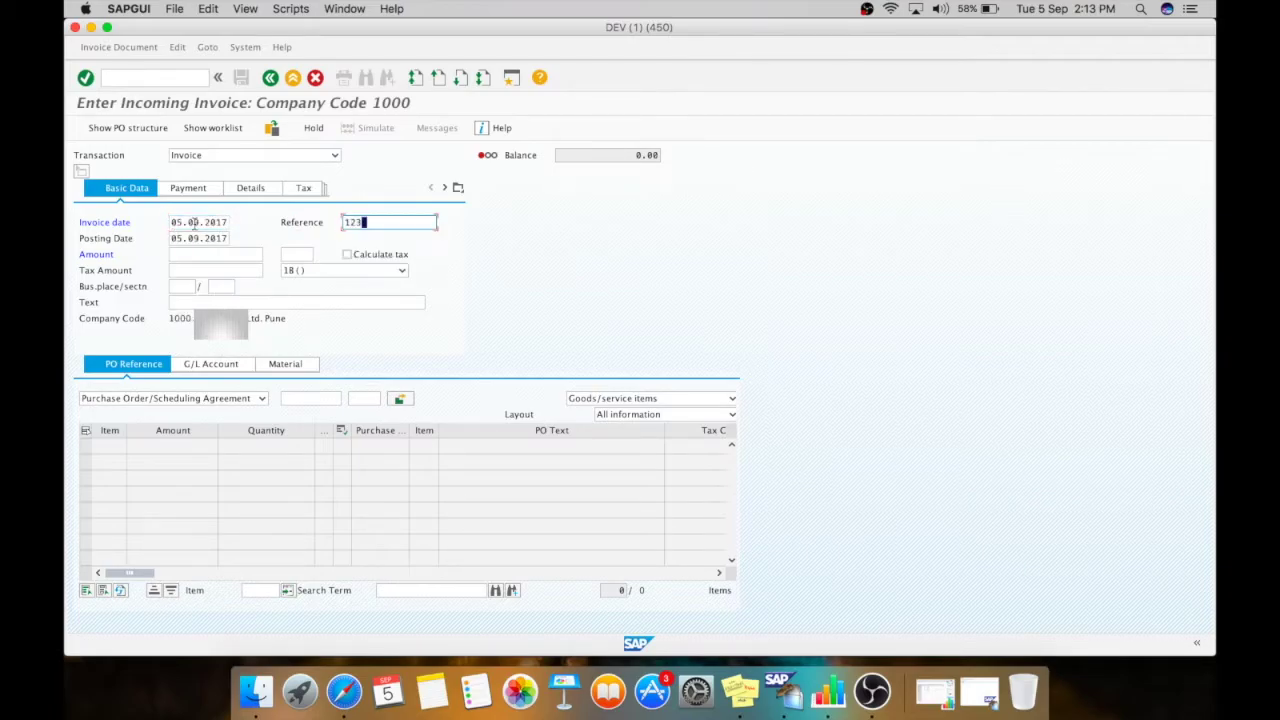
pyautogui.click(290, 255)
pyautogui.write('INR')
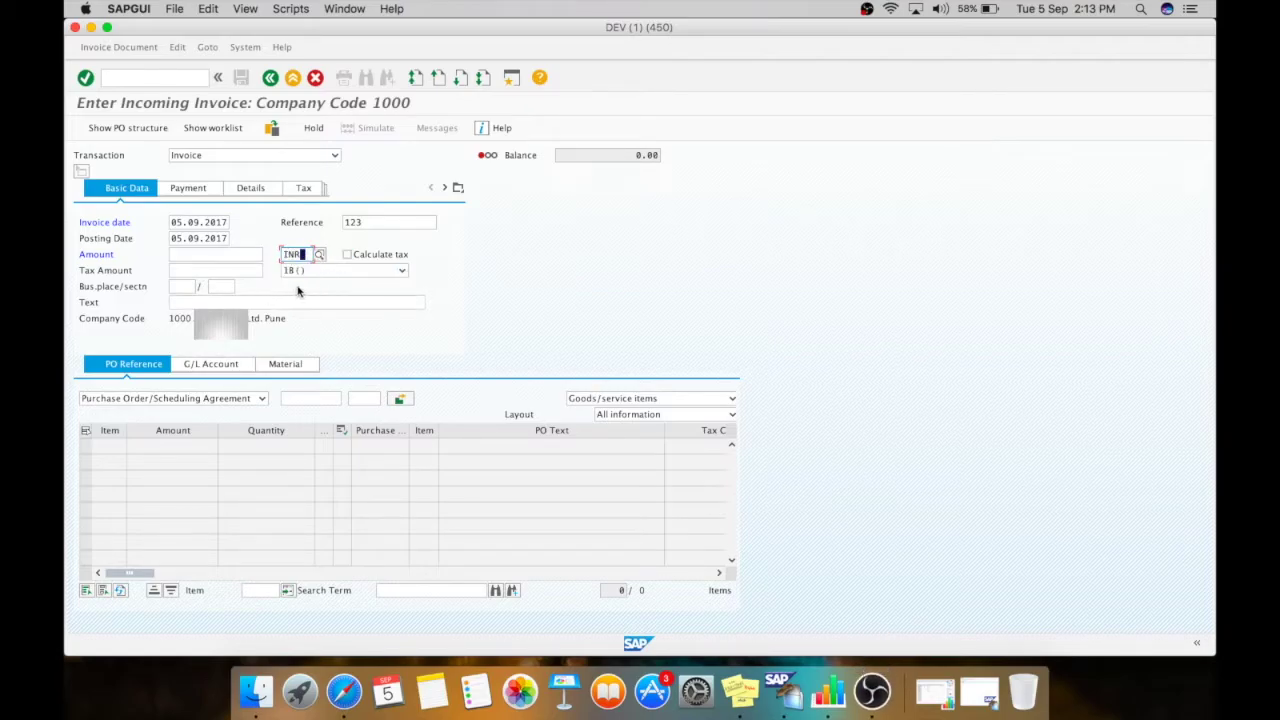
pyautogui.click(306, 398)
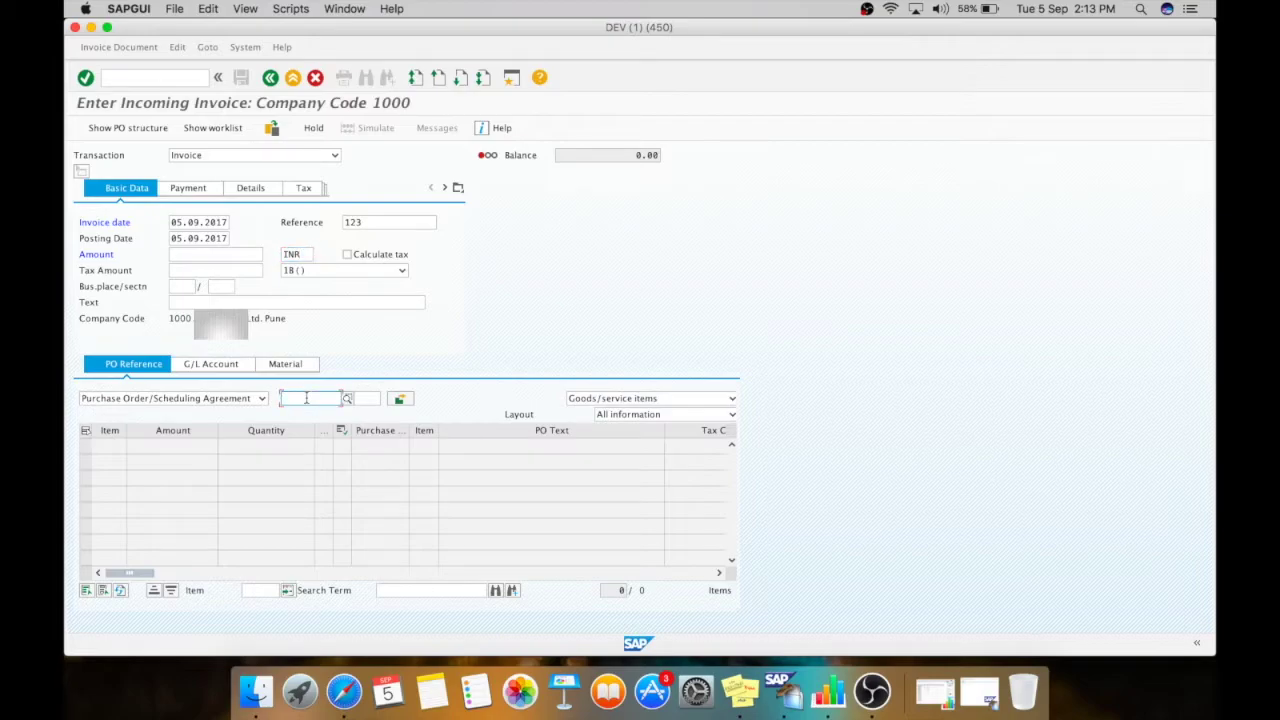
# Step: Load the planned delivery costs of PO 16000181 into the invoice
pyautogui.write('16000181')
pyautogui.click(616, 401)
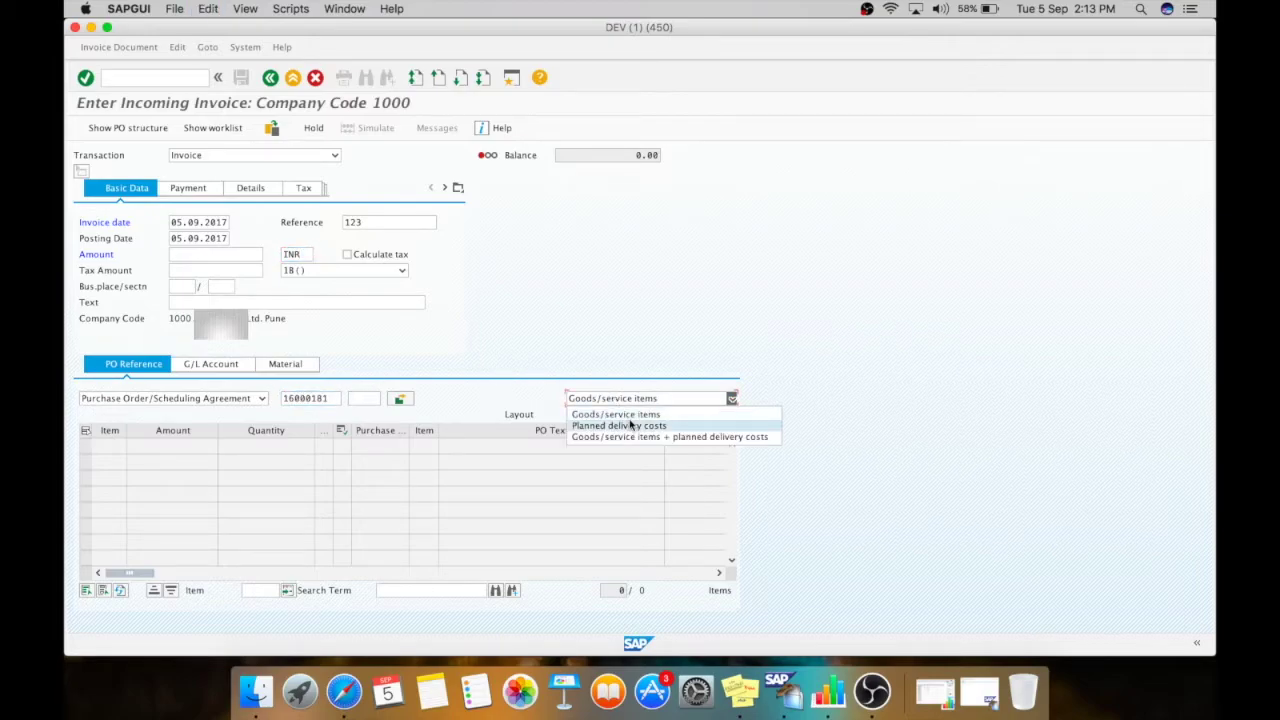
pyautogui.click(631, 425)
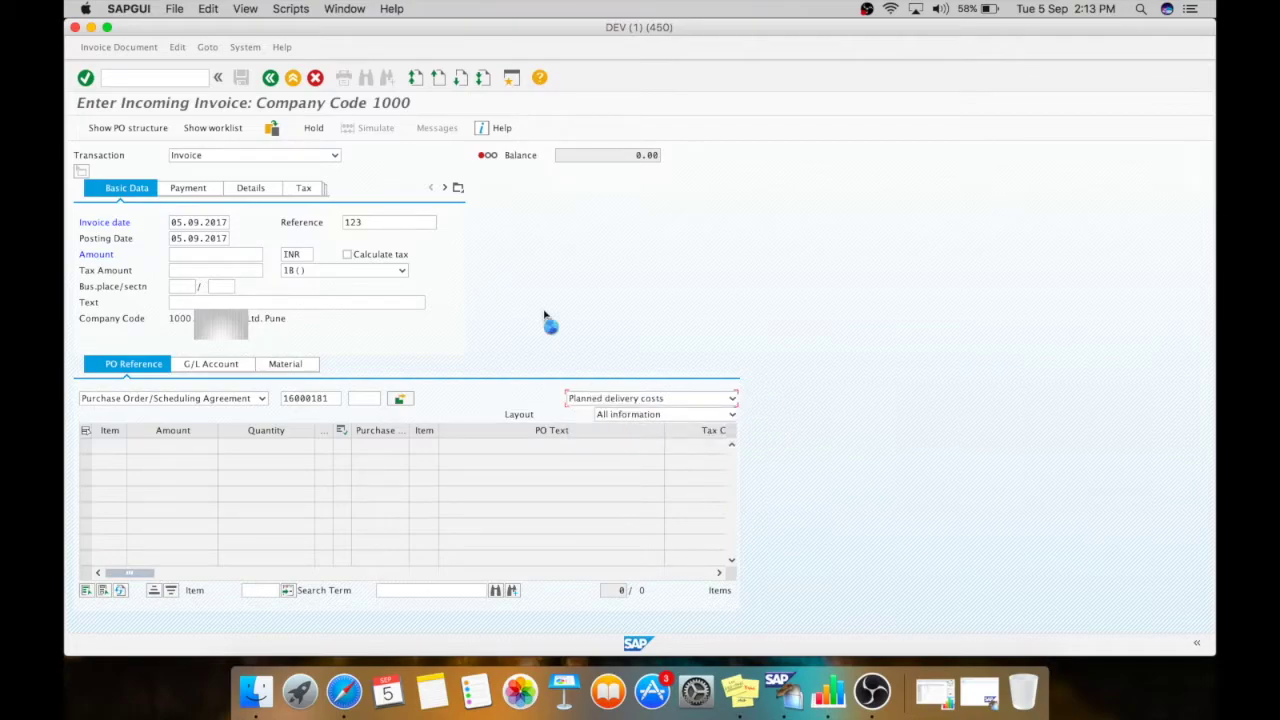
pyautogui.press('Return')
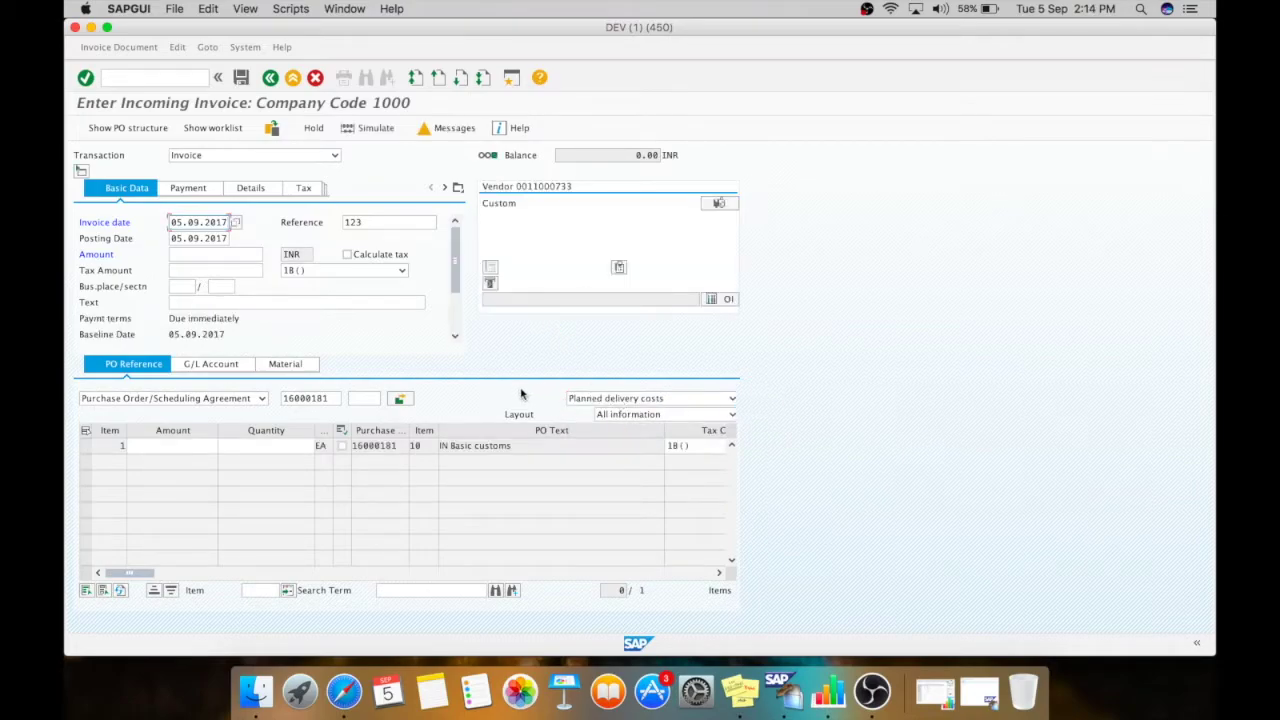
# Step: Set tax code IB on the IN Basic customs line and on the invoice header
pyautogui.click(684, 444)
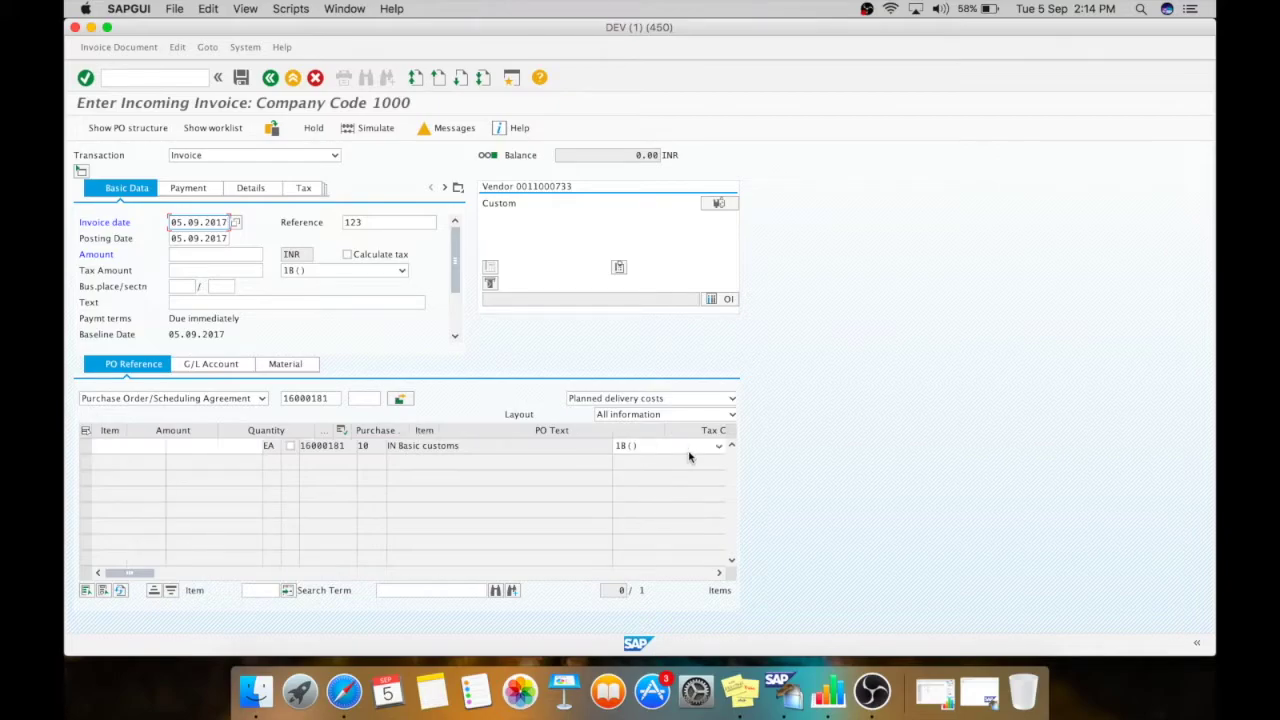
pyautogui.scroll(-5, 688, 456)
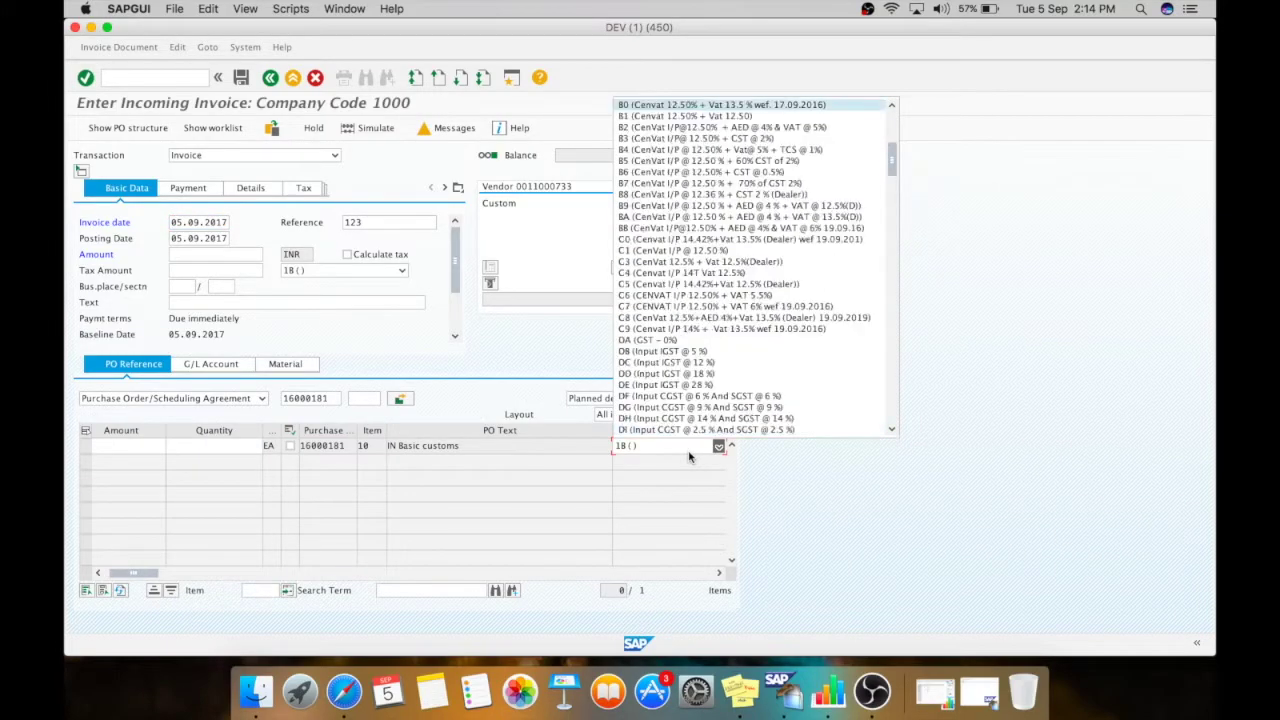
pyautogui.scroll(-3, 688, 456)
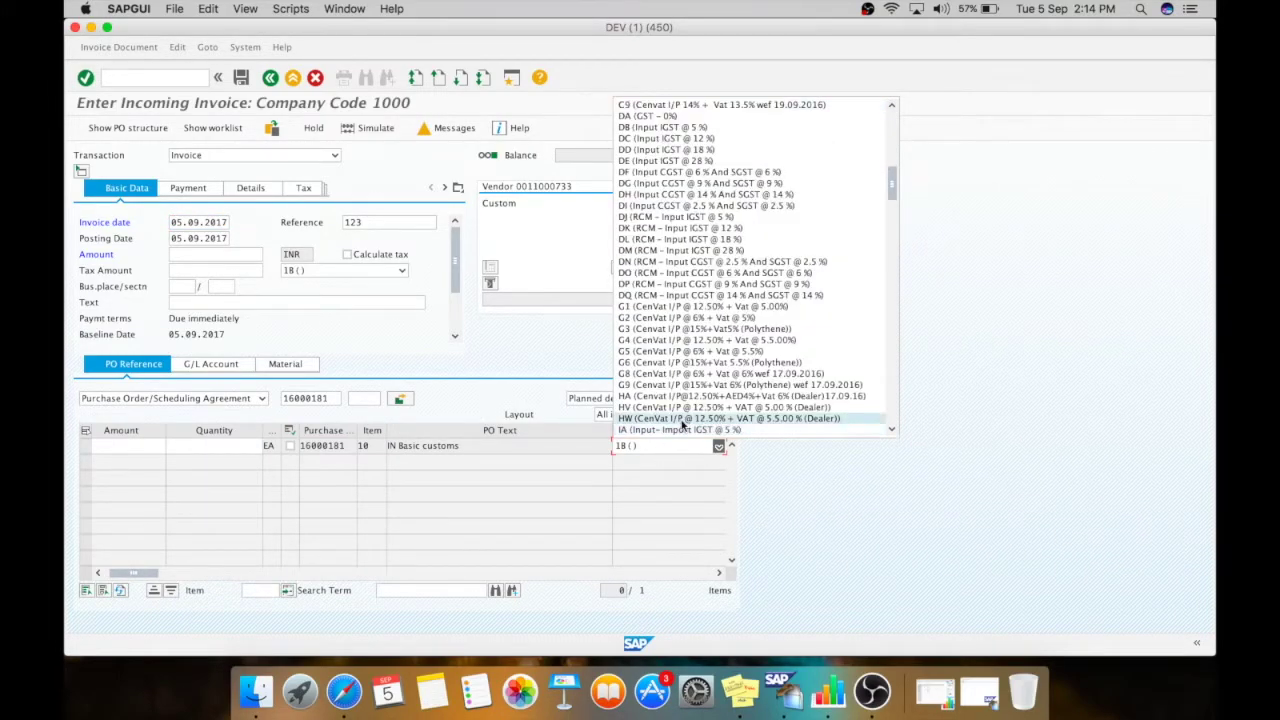
pyautogui.click(683, 426)
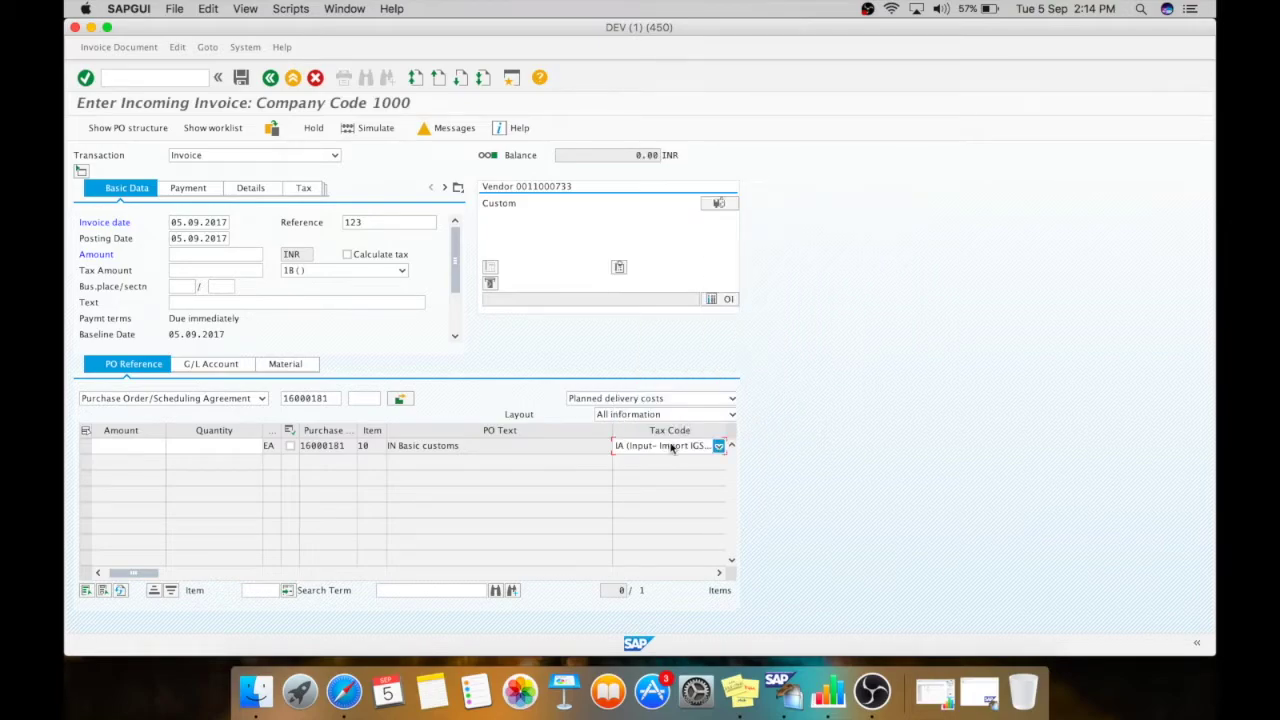
pyautogui.click(669, 446)
pyautogui.press('Down')
pyautogui.press('Return')
pyautogui.click(333, 272)
pyautogui.press('Down')
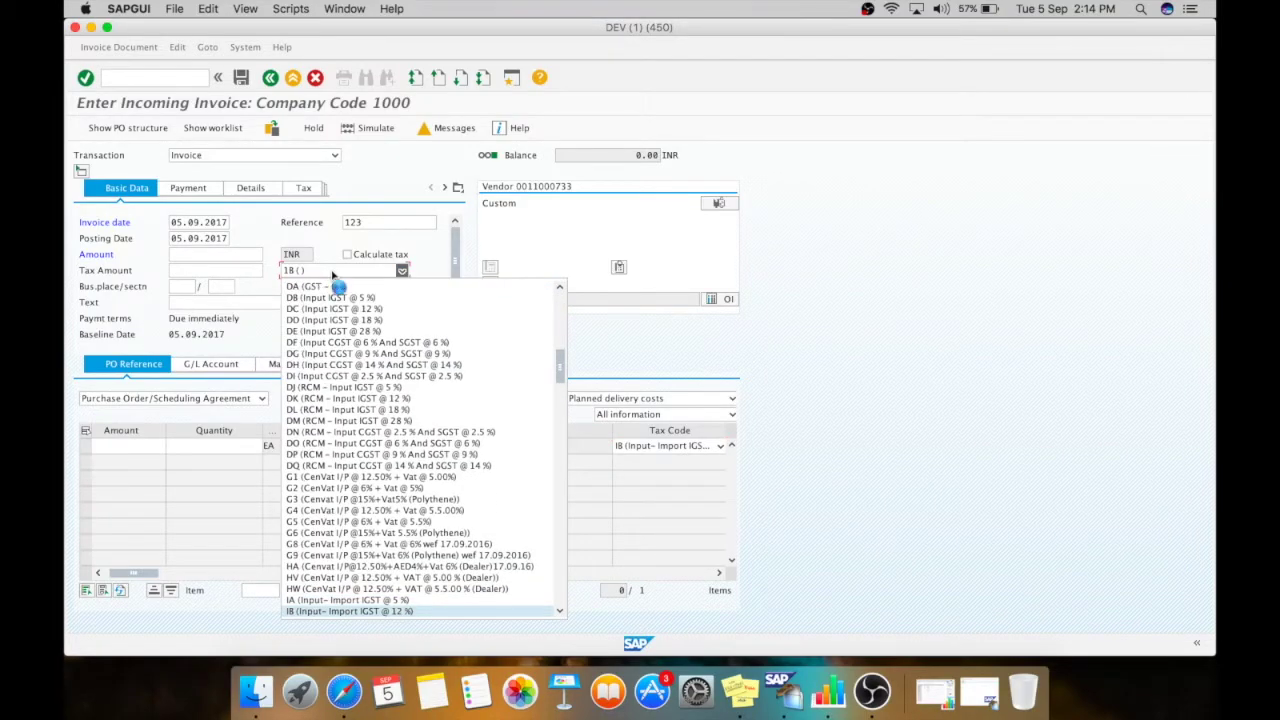
pyautogui.press('Return')
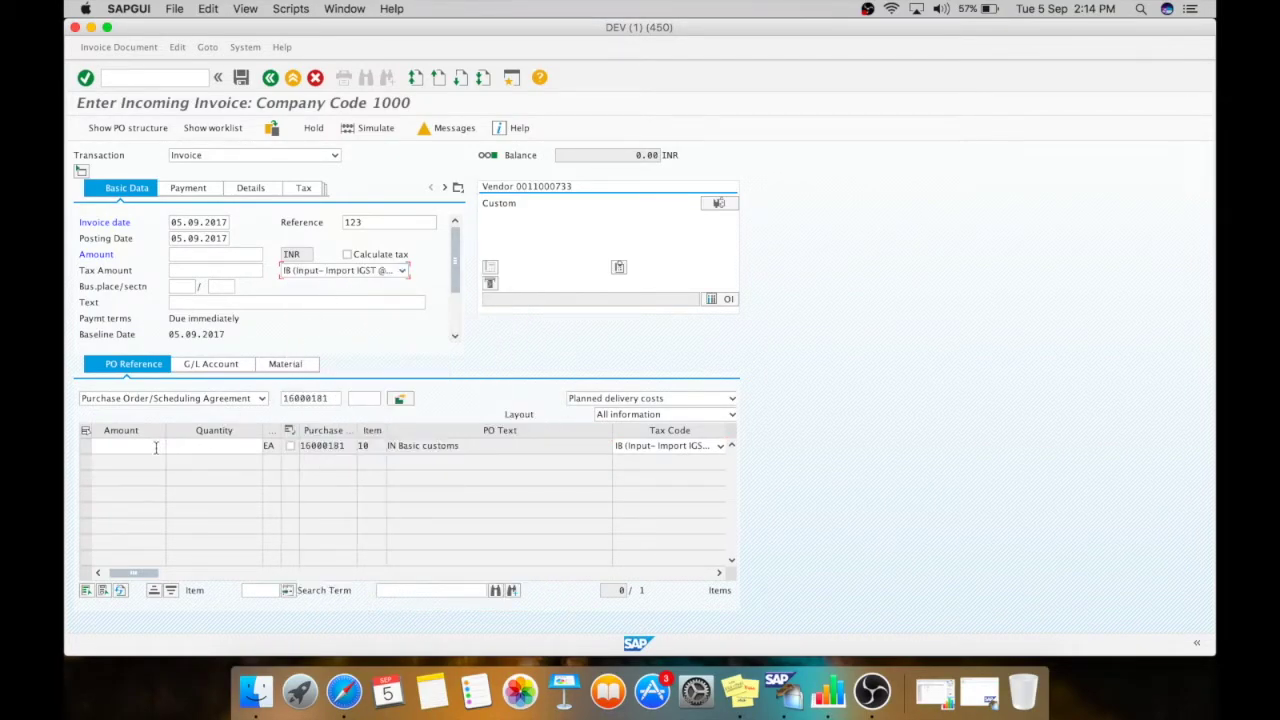
pyautogui.click(143, 445)
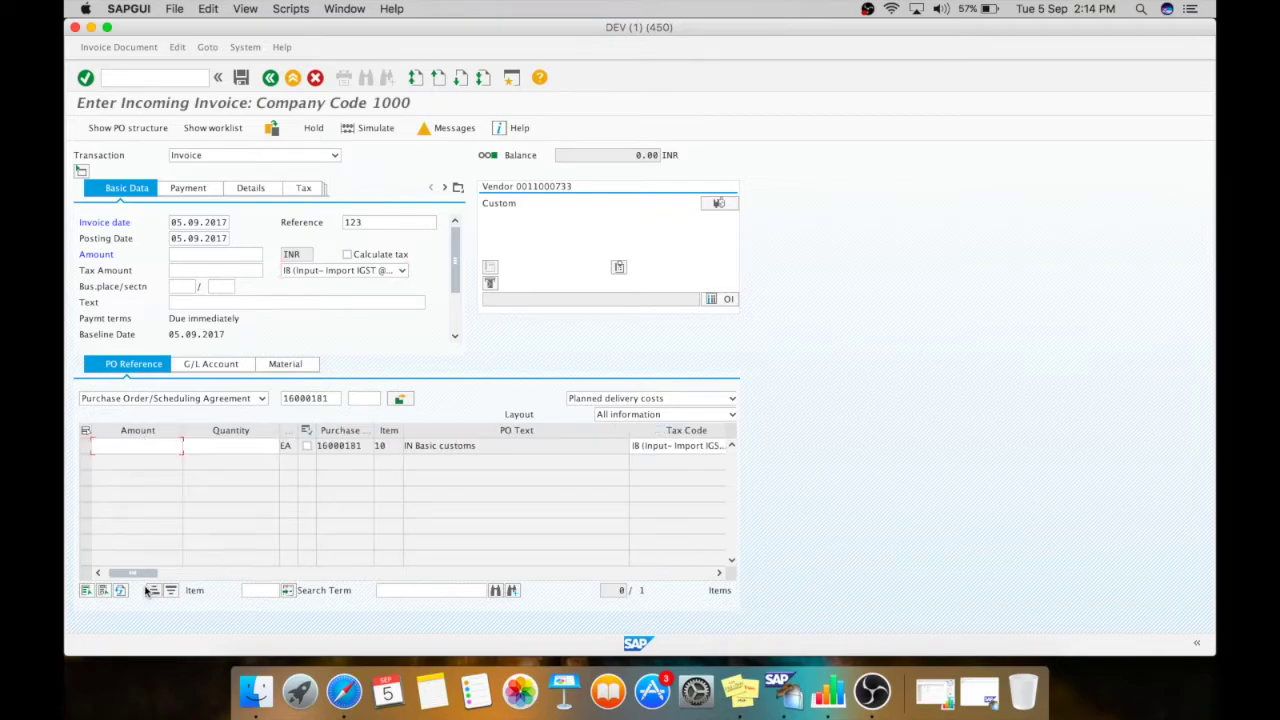
# Step: Give the customs line amount 1025550 and quantity 100
pyautogui.moveTo(165, 576); pyautogui.dragTo(387, 562)
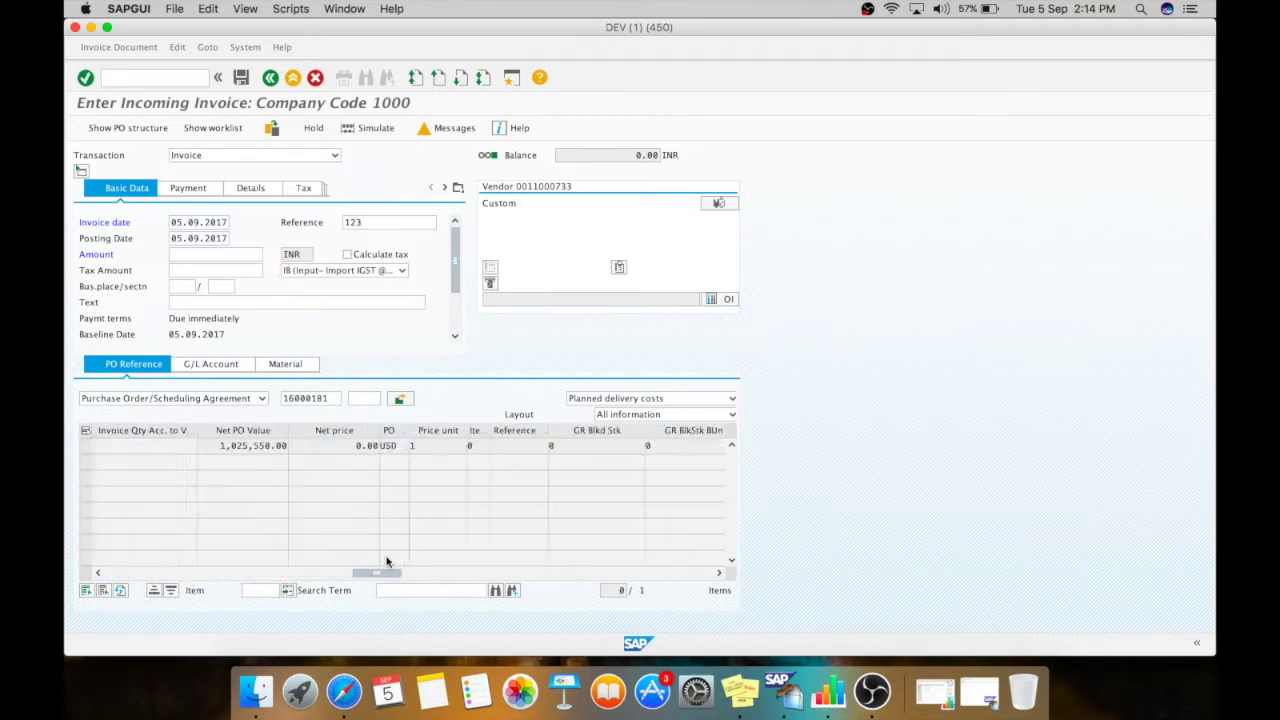
pyautogui.moveTo(218, 448); pyautogui.dragTo(303, 451)
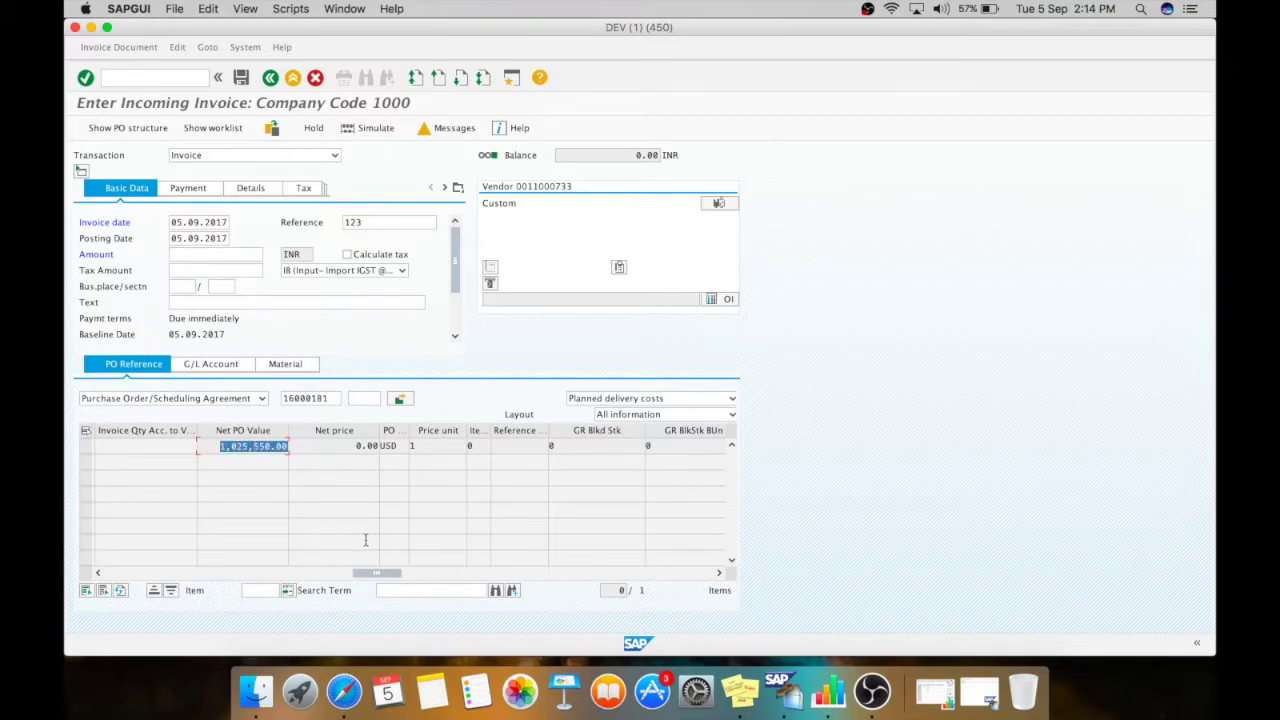
pyautogui.moveTo(376, 573); pyautogui.dragTo(104, 574)
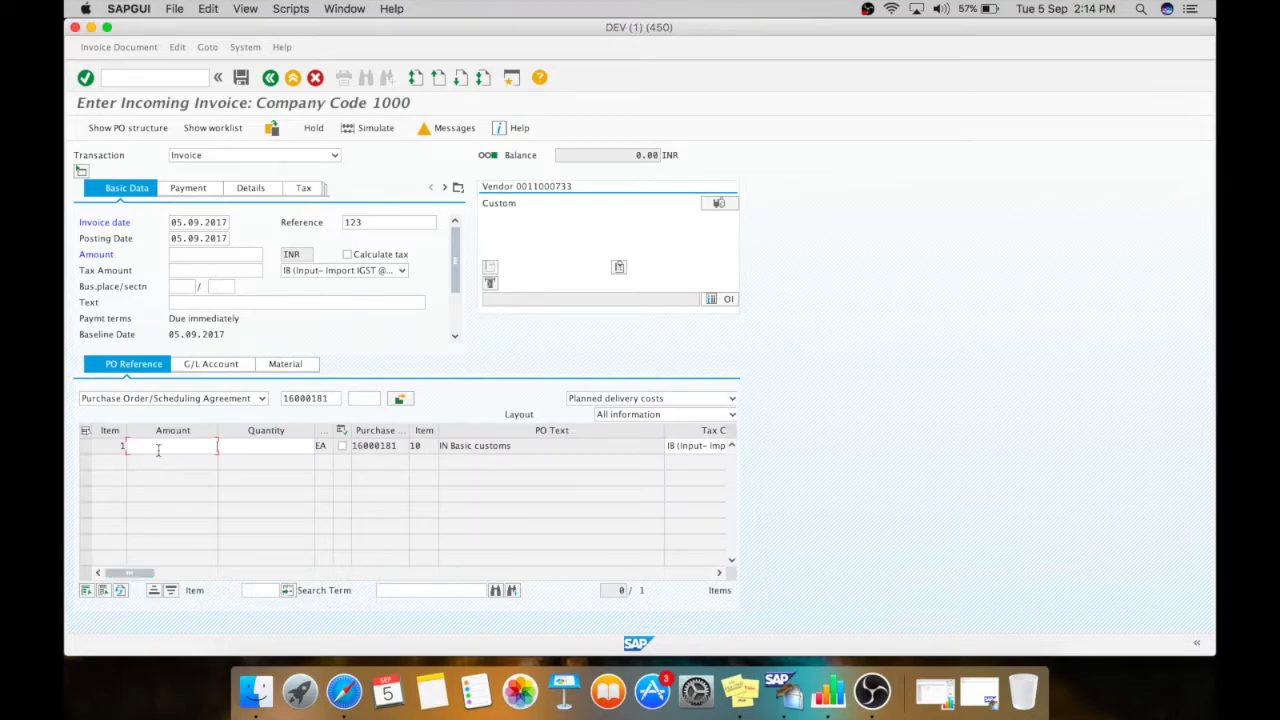
pyautogui.click(158, 450)
pyautogui.press('Return')
pyautogui.click(235, 445)
pyautogui.press('Return')
# Step: Enter assessable value 10255500 and bring back the duty calculation spreadsheet
pyautogui.moveTo(130, 572); pyautogui.dragTo(606, 571)
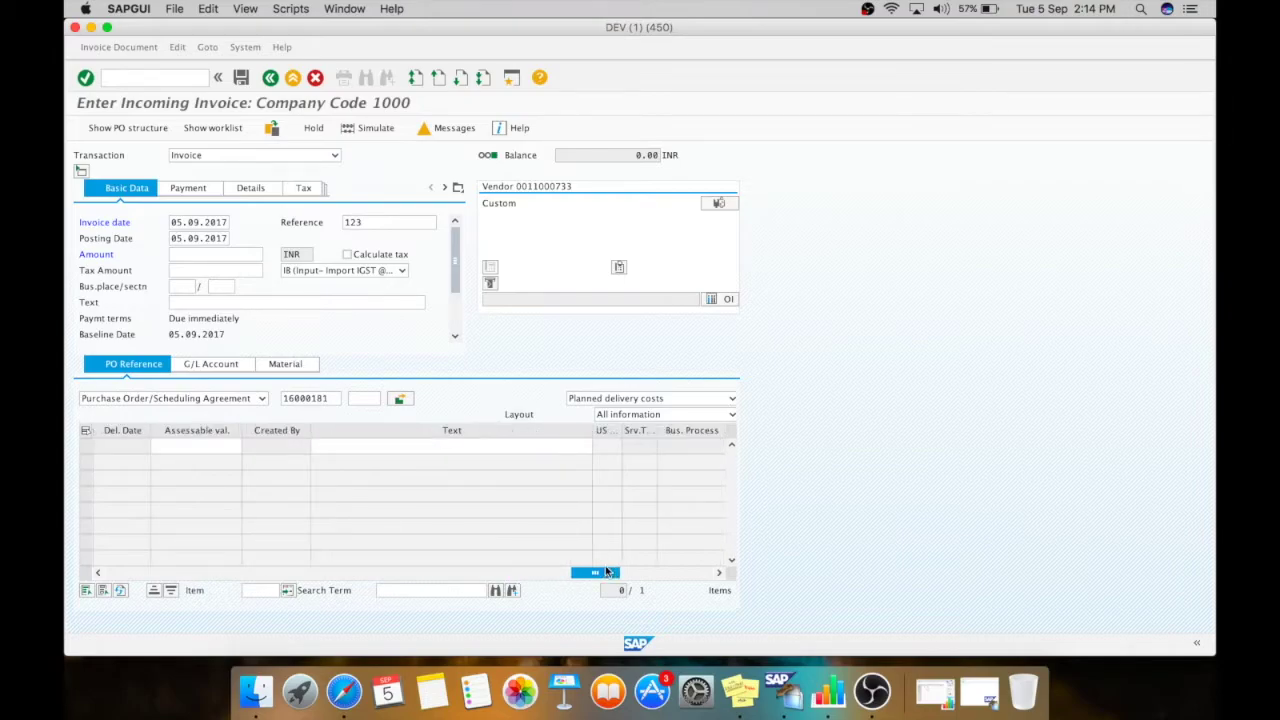
pyautogui.moveTo(591, 573); pyautogui.dragTo(585, 573)
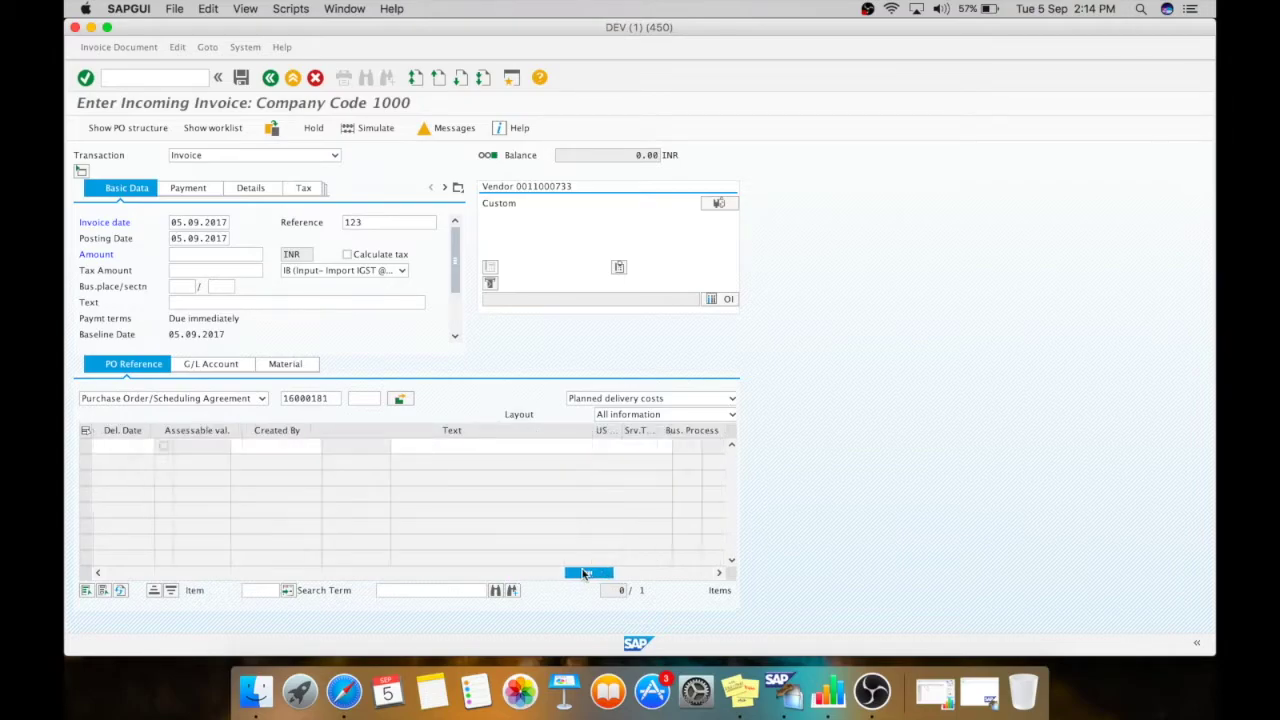
pyautogui.click(271, 449)
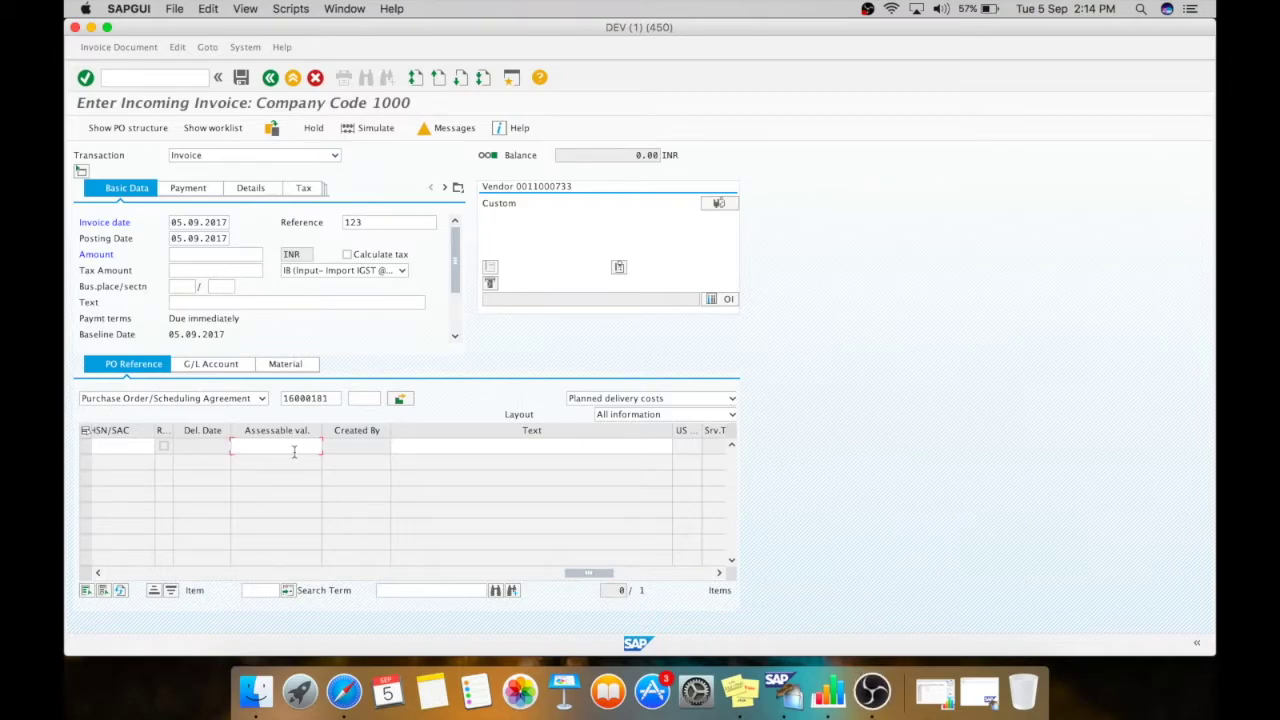
pyautogui.press('BackSpace')
pyautogui.press('Down')
pyautogui.press('Return')
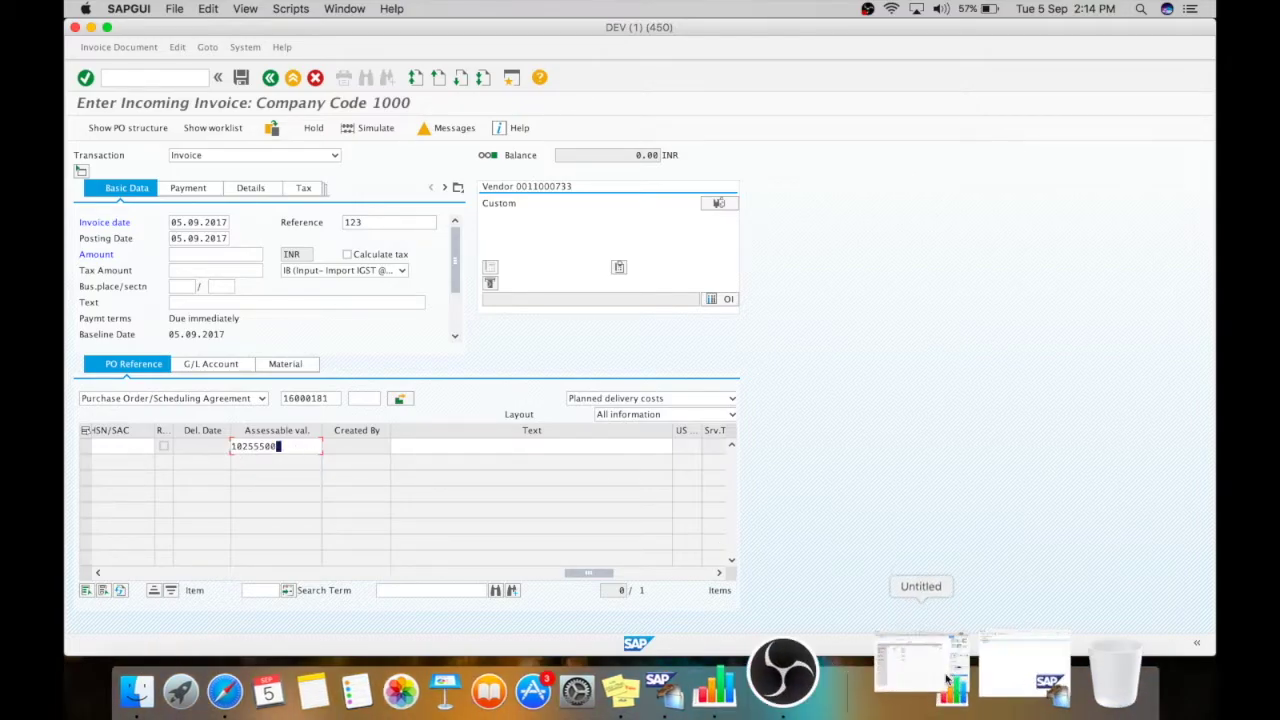
pyautogui.click(946, 680)
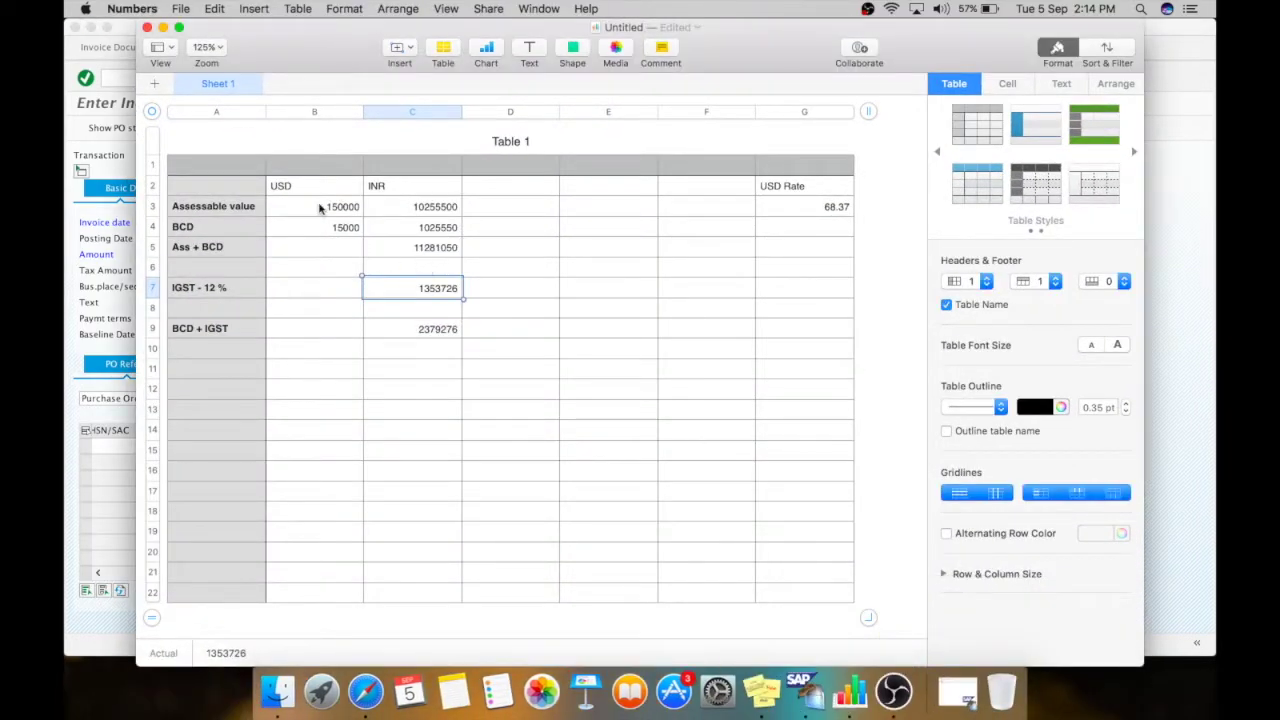
pyautogui.click(421, 204)
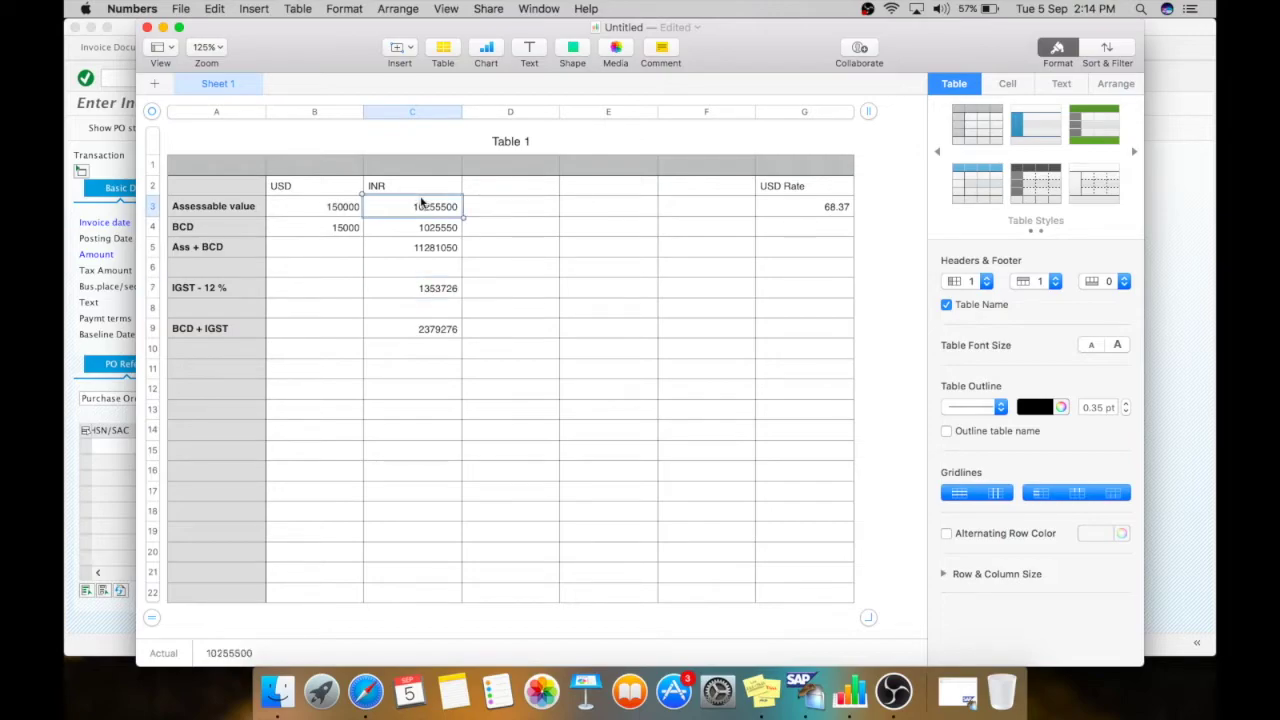
pyautogui.click(825, 210)
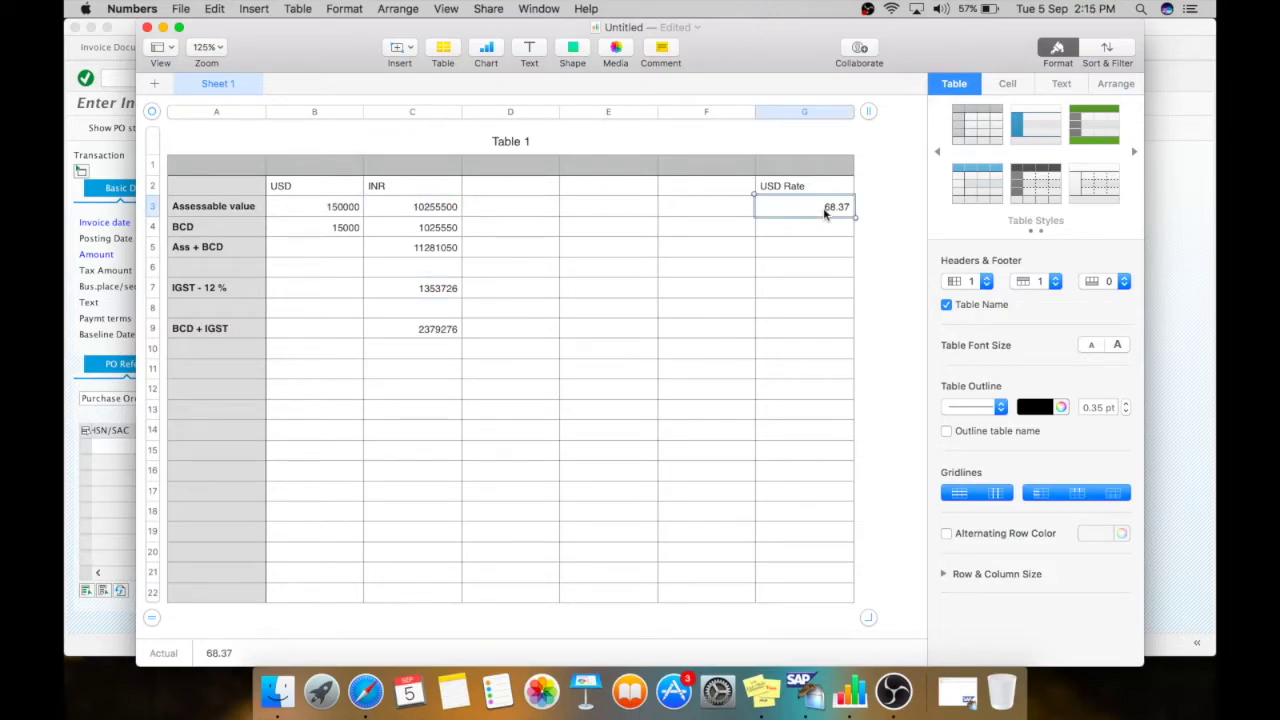
pyautogui.click(423, 209)
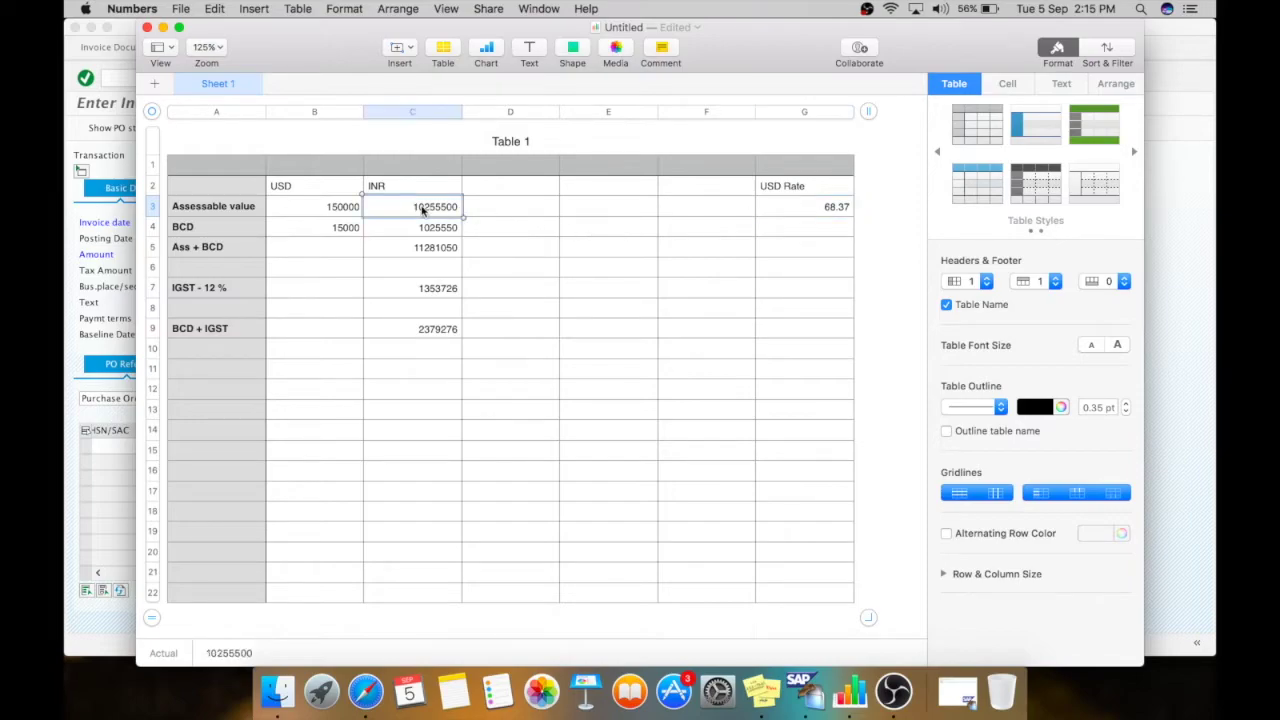
pyautogui.click(425, 222)
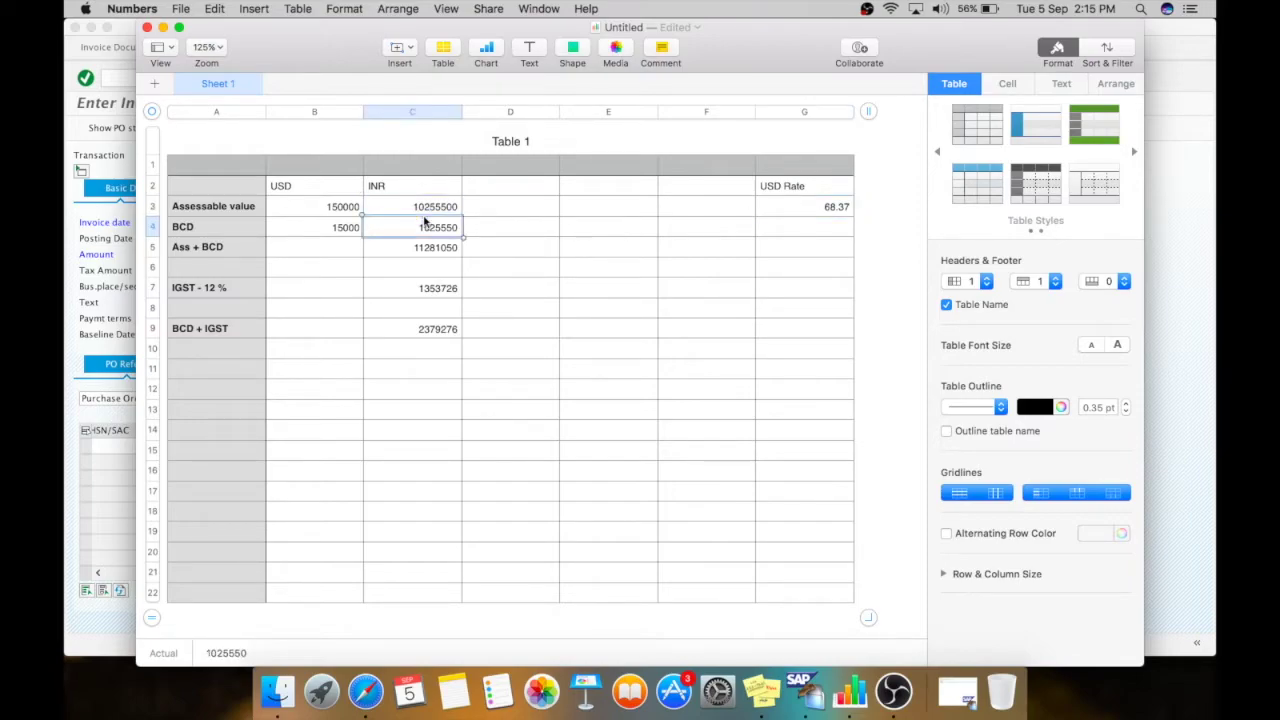
pyautogui.click(426, 213)
pyautogui.click(429, 230)
pyautogui.click(424, 253)
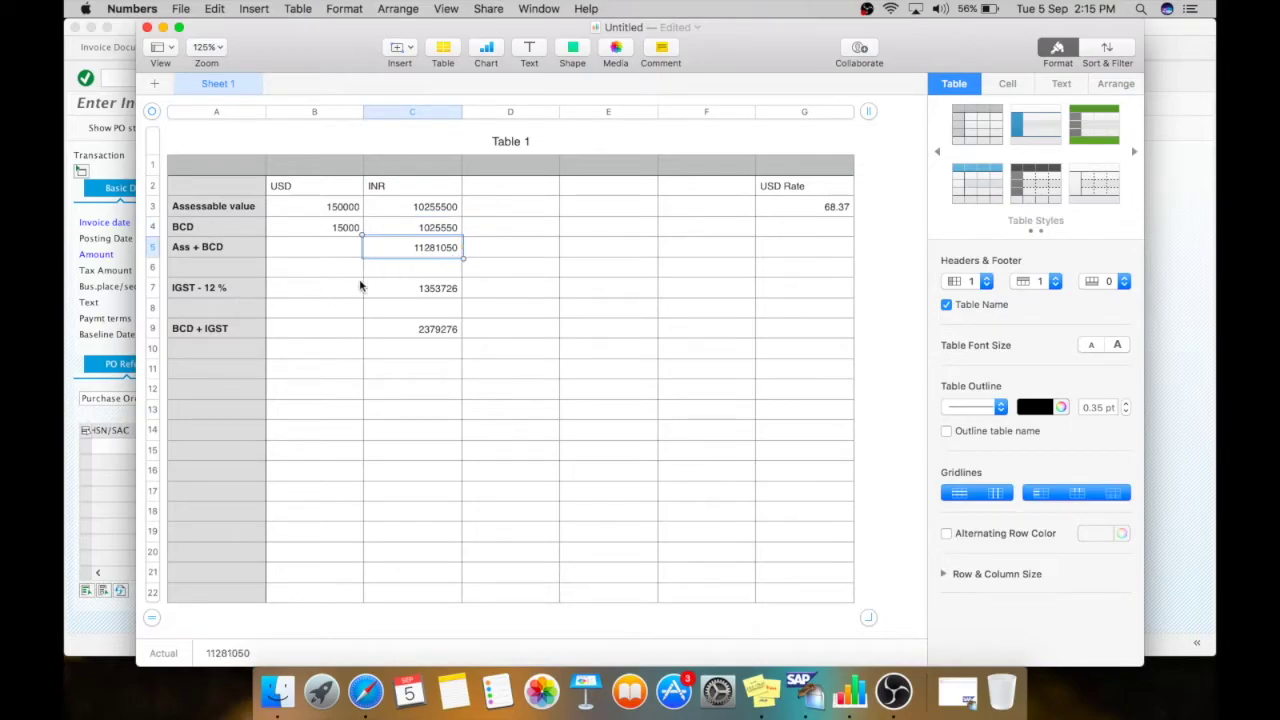
pyautogui.click(432, 290)
pyautogui.click(435, 251)
pyautogui.click(443, 294)
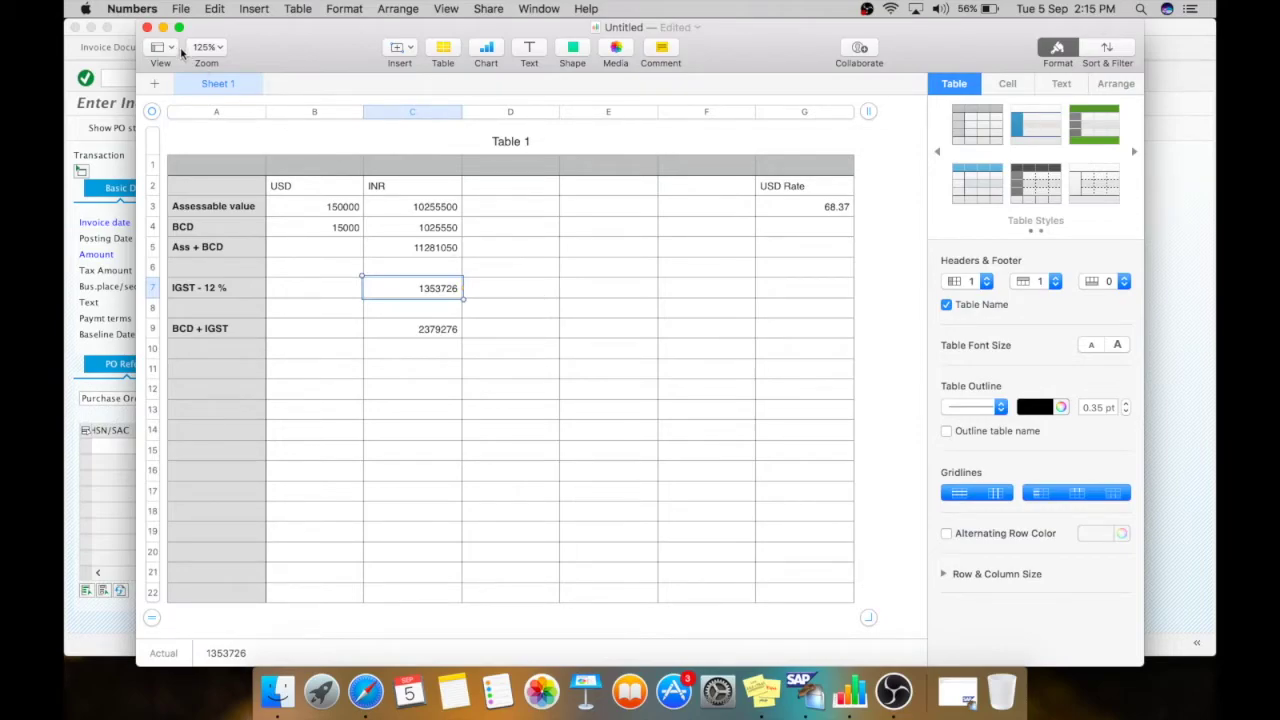
pyautogui.click(163, 28)
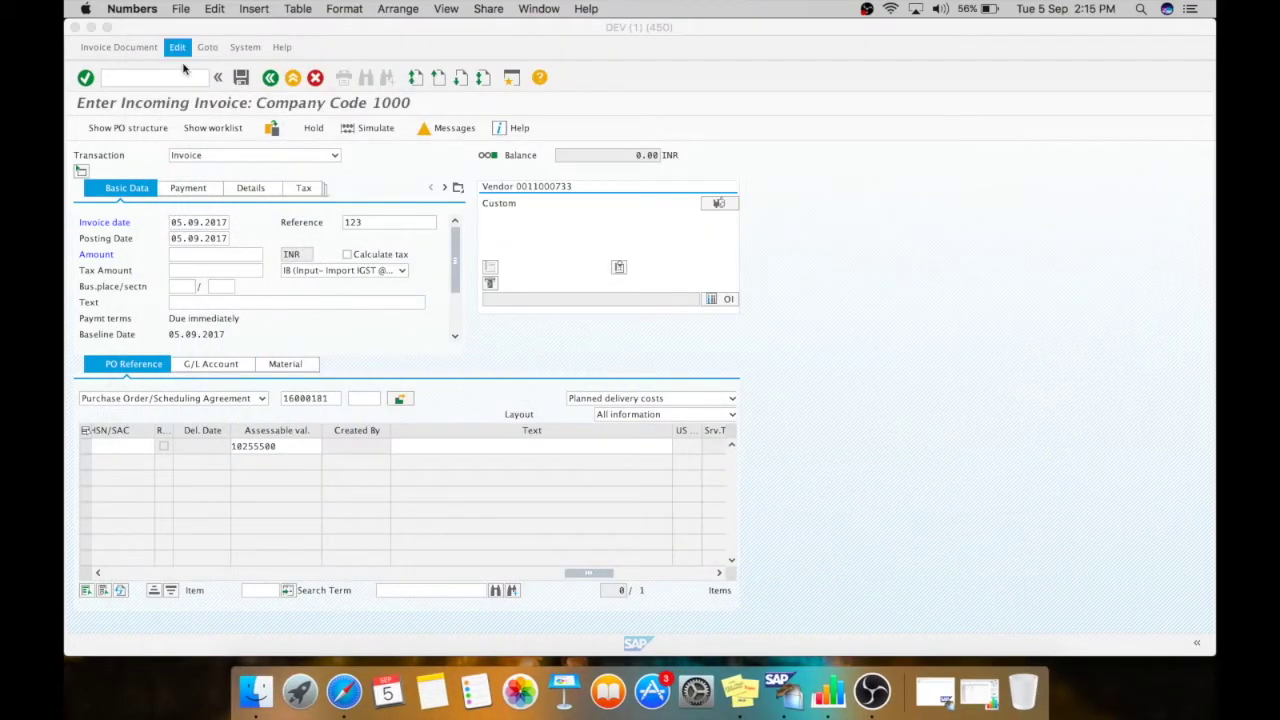
# Step: Turn on automatic tax calculation and set business place 1000
pyautogui.click(277, 447)
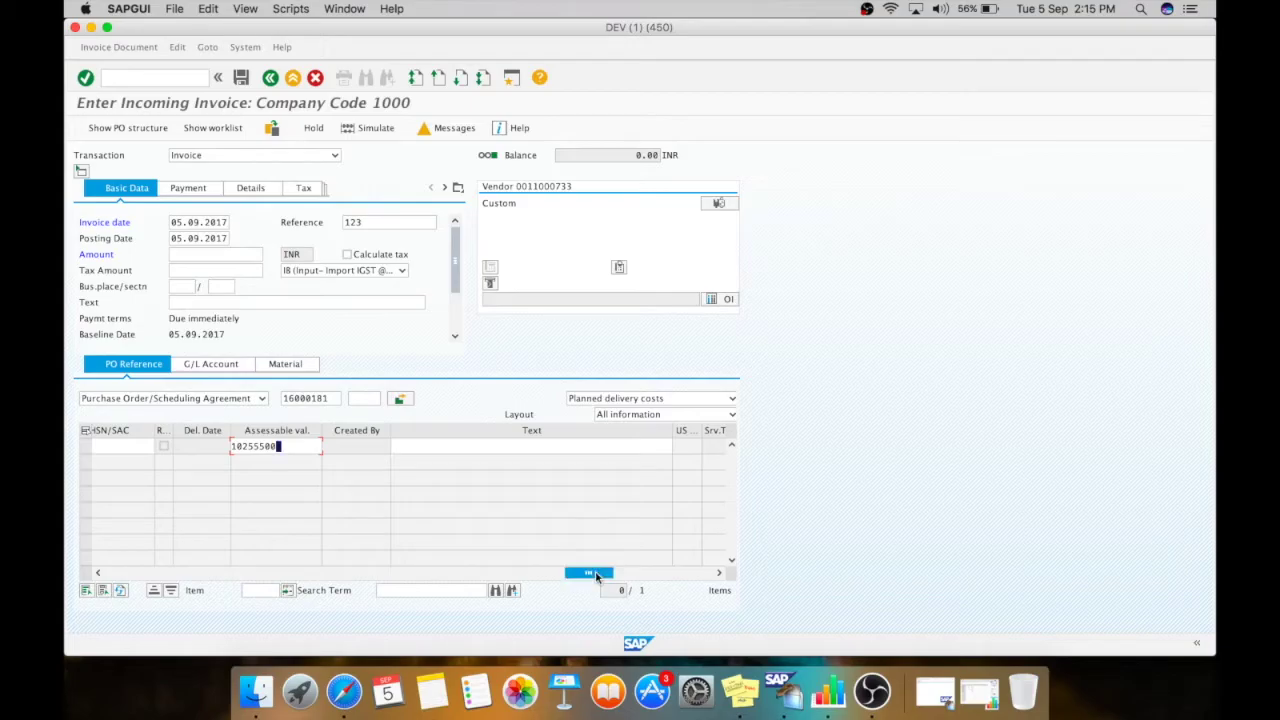
pyautogui.moveTo(592, 573); pyautogui.dragTo(120, 580)
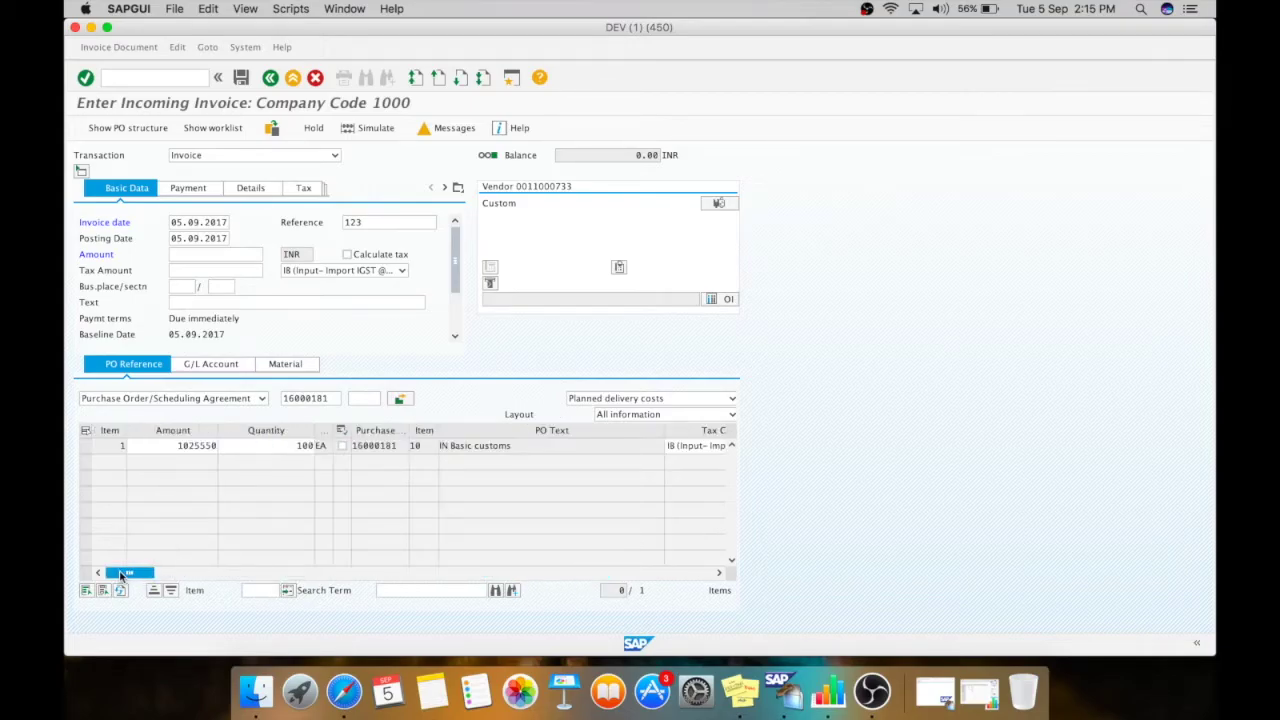
pyautogui.click(364, 254)
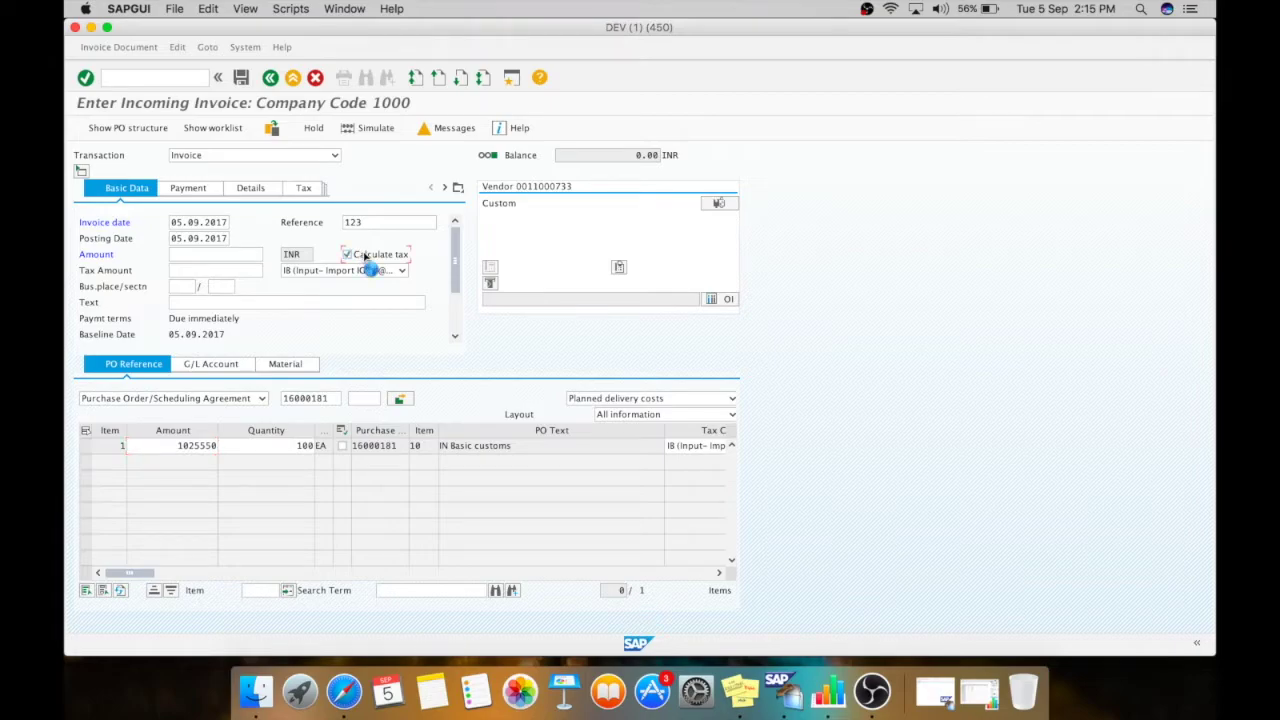
pyautogui.press('Return')
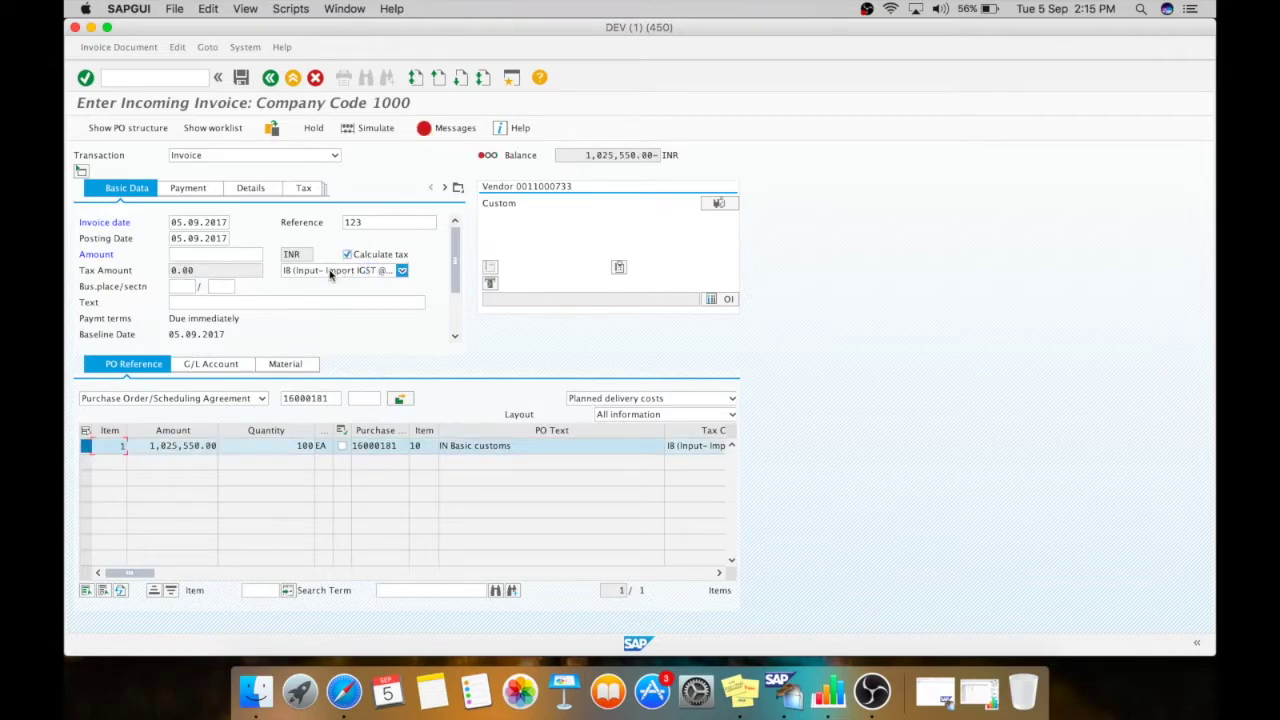
pyautogui.click(188, 287)
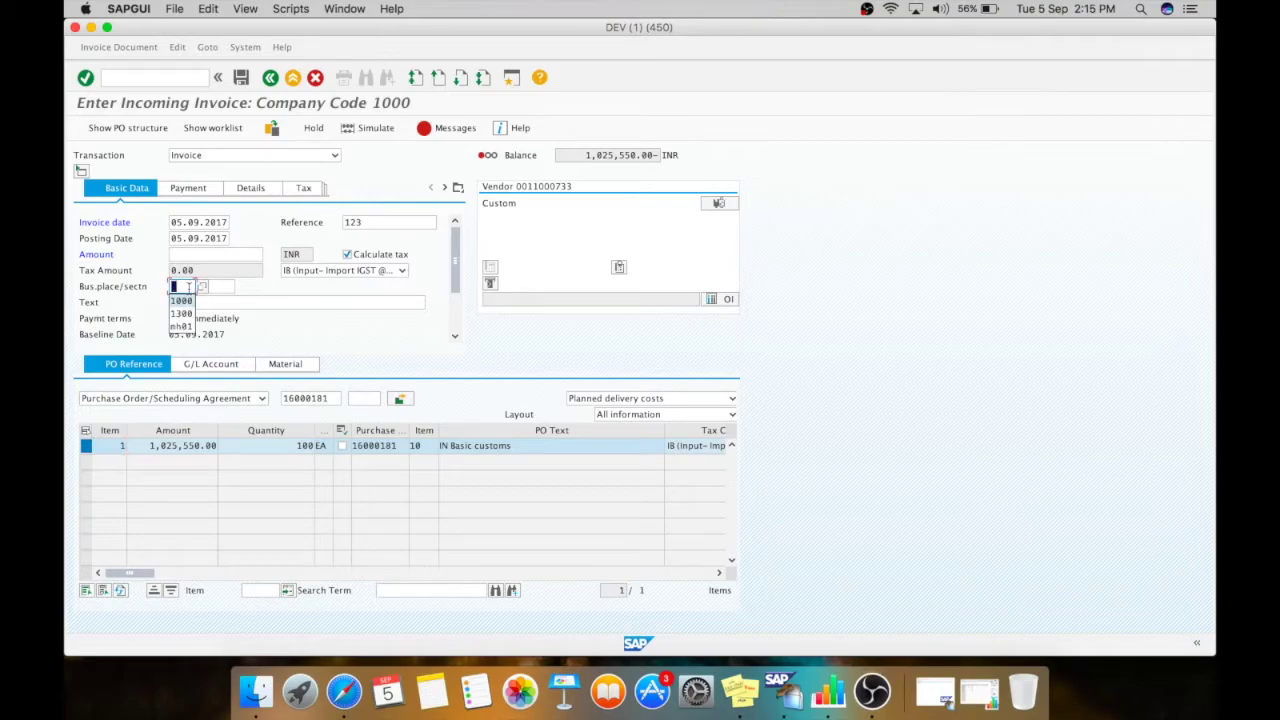
pyautogui.click(185, 300)
pyautogui.press('Return')
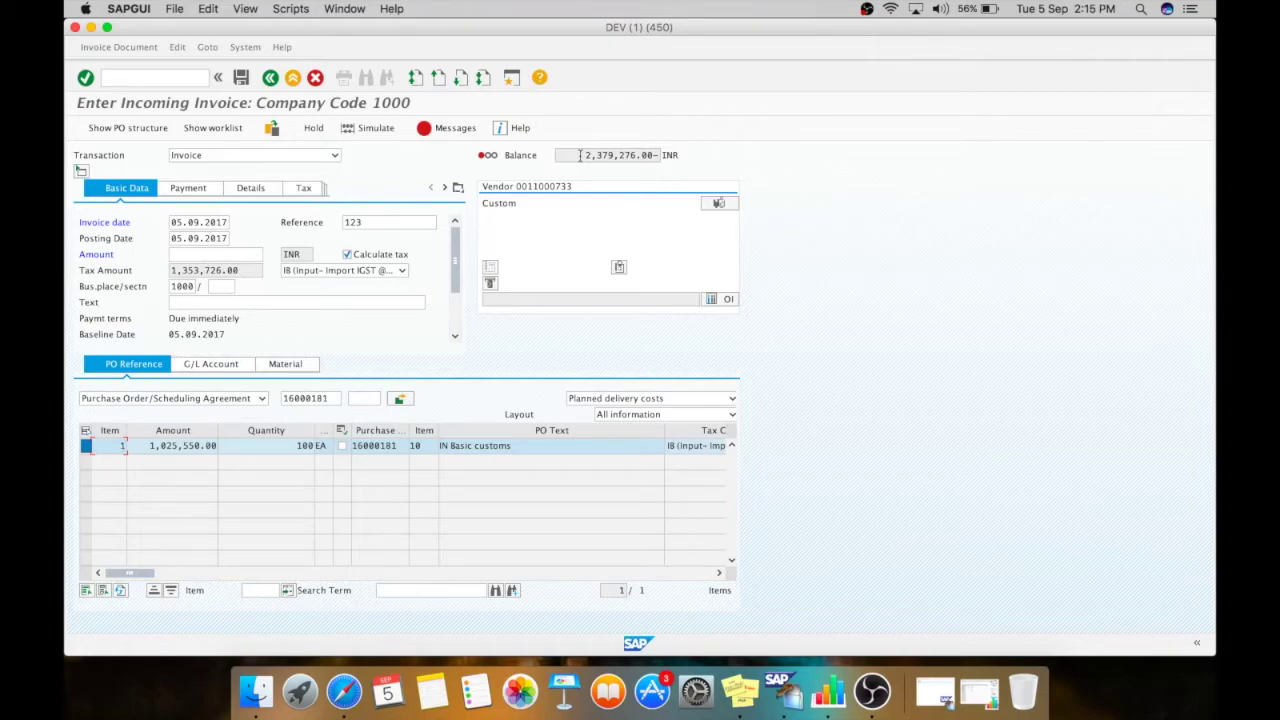
# Step: Enter the balance 2,379,276.00 as the invoice amount so the balance reaches 0.00
pyautogui.moveTo(580, 156); pyautogui.dragTo(655, 150)
pyautogui.press('super+c')
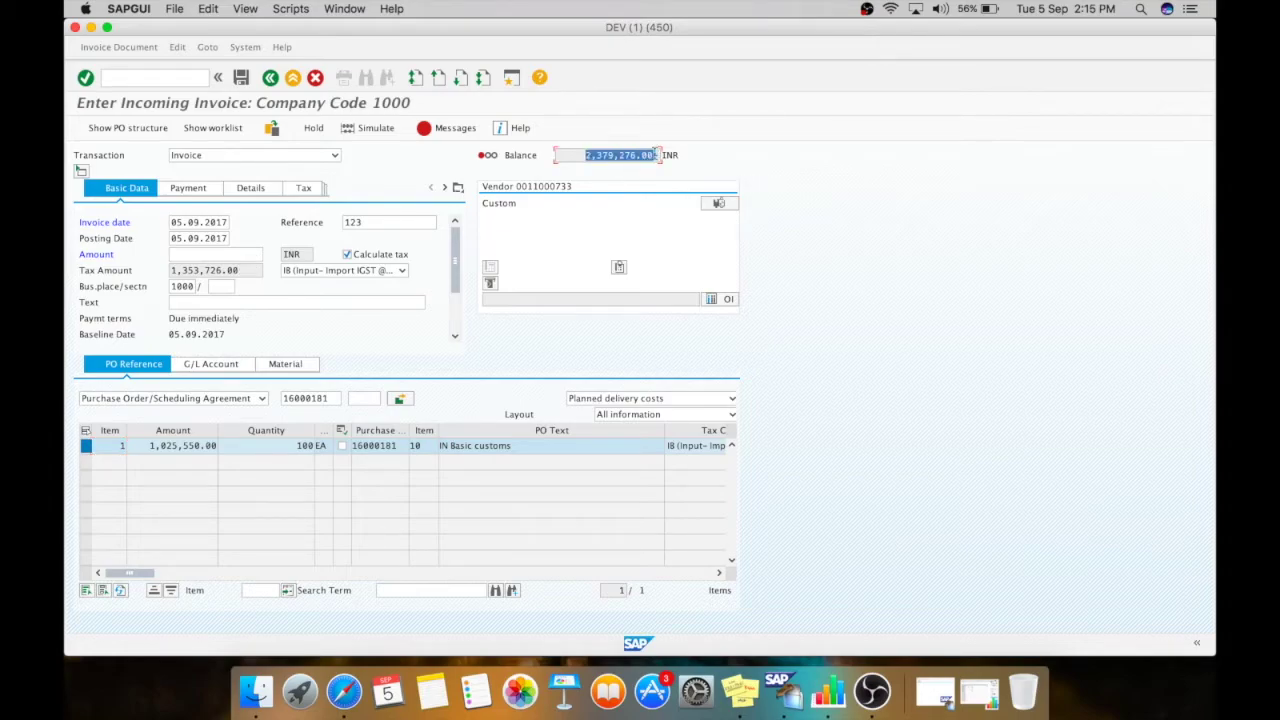
pyautogui.click(205, 254)
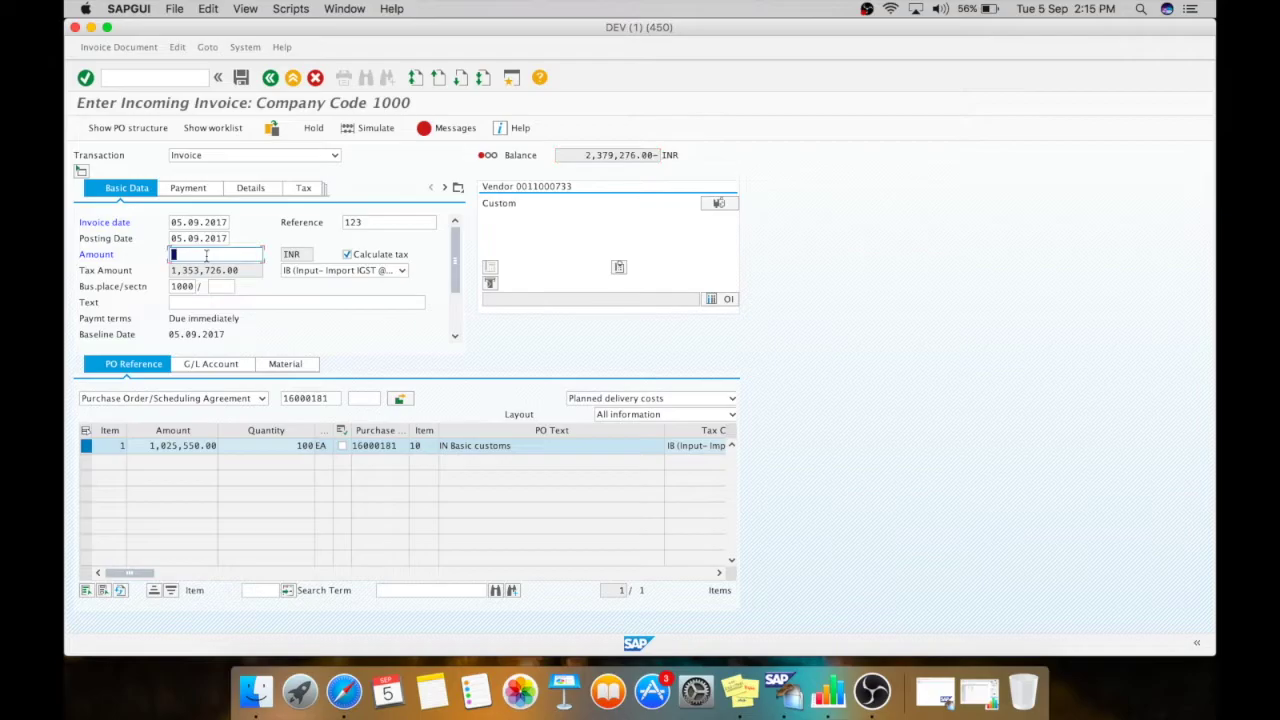
pyautogui.press('super+v')
pyautogui.press('Return')
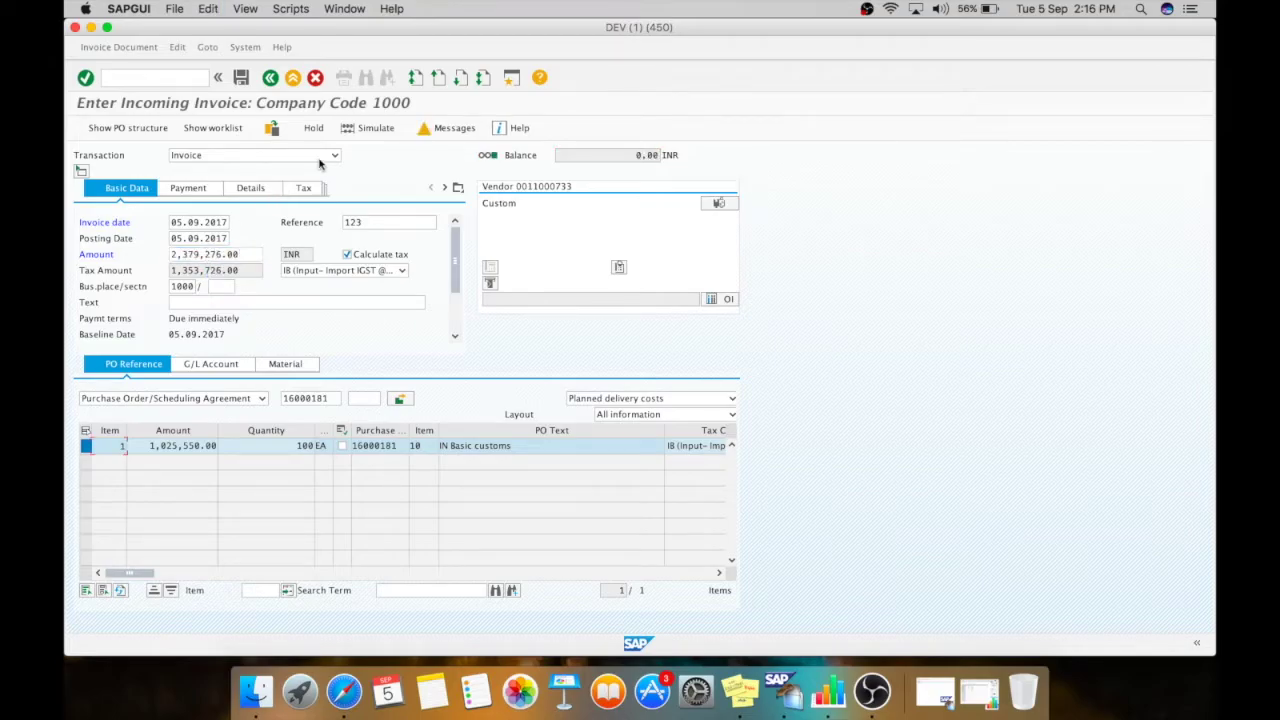
pyautogui.click(370, 128)
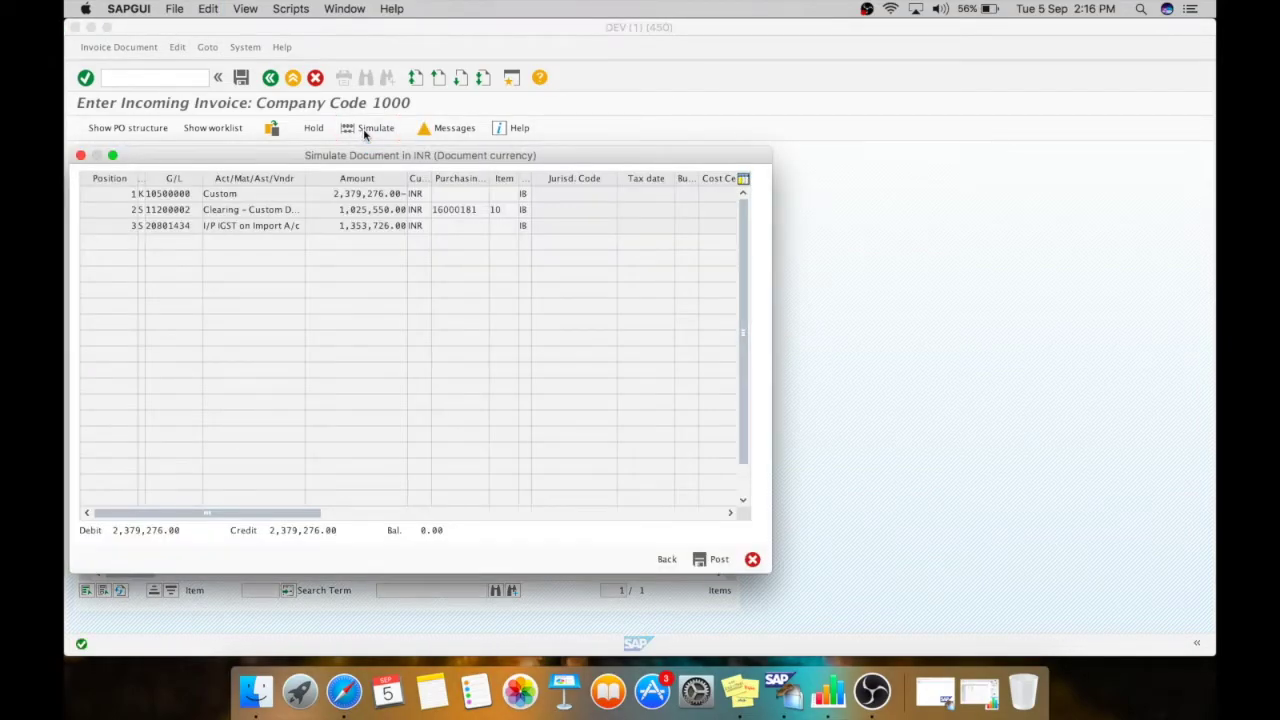
pyautogui.click(265, 194)
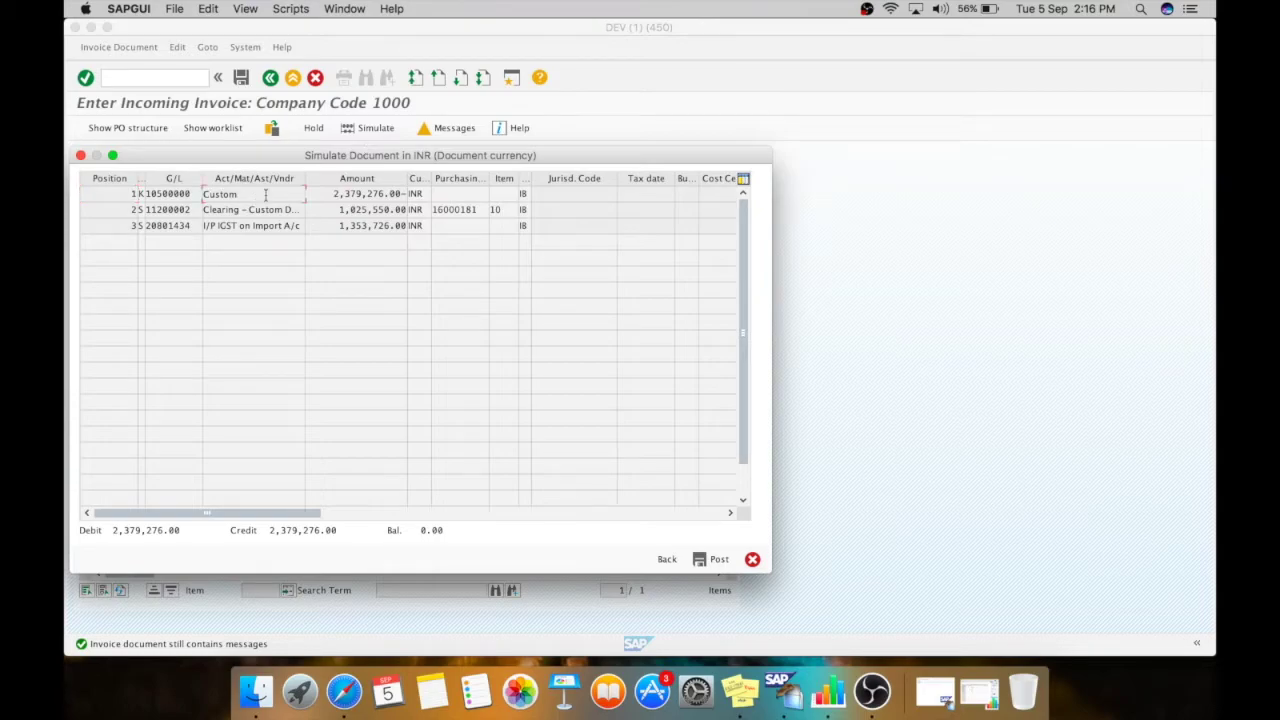
pyautogui.click(340, 197)
pyautogui.click(710, 559)
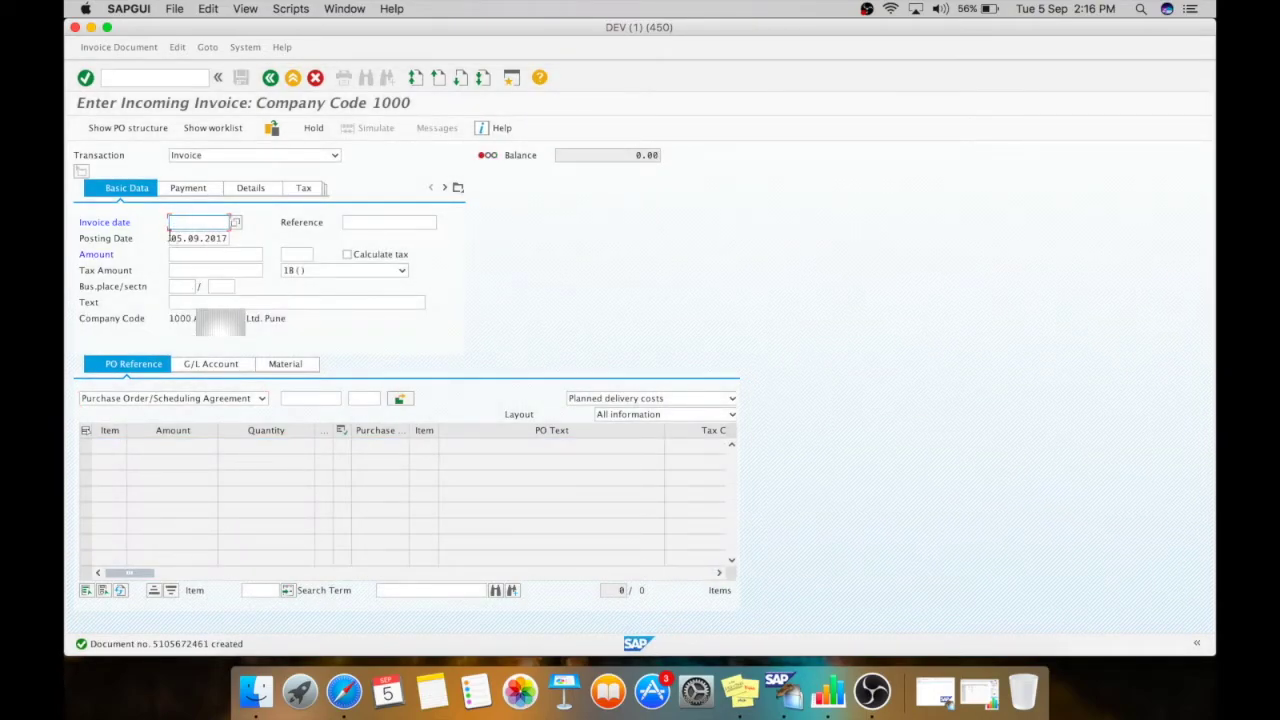
pyautogui.click(126, 72)
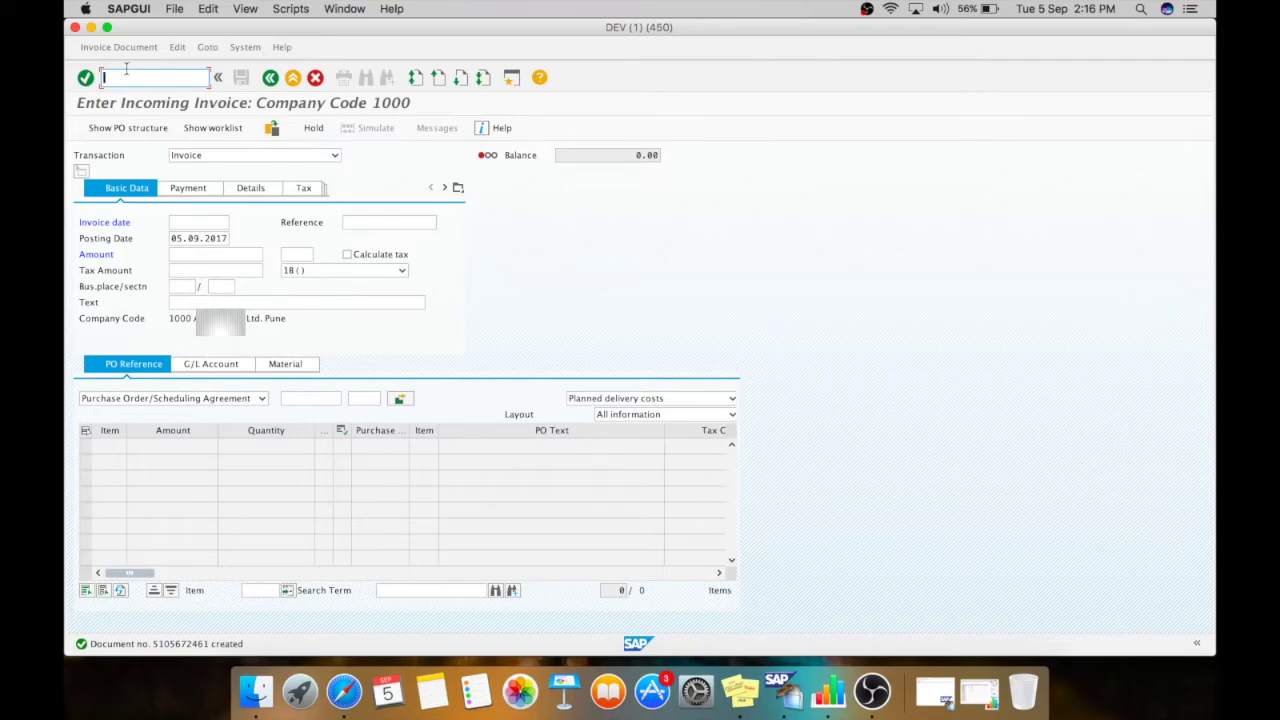
# Step: Open MIGO with /nmigo and enter purchase order 16000181 for goods receipt
pyautogui.write('/')
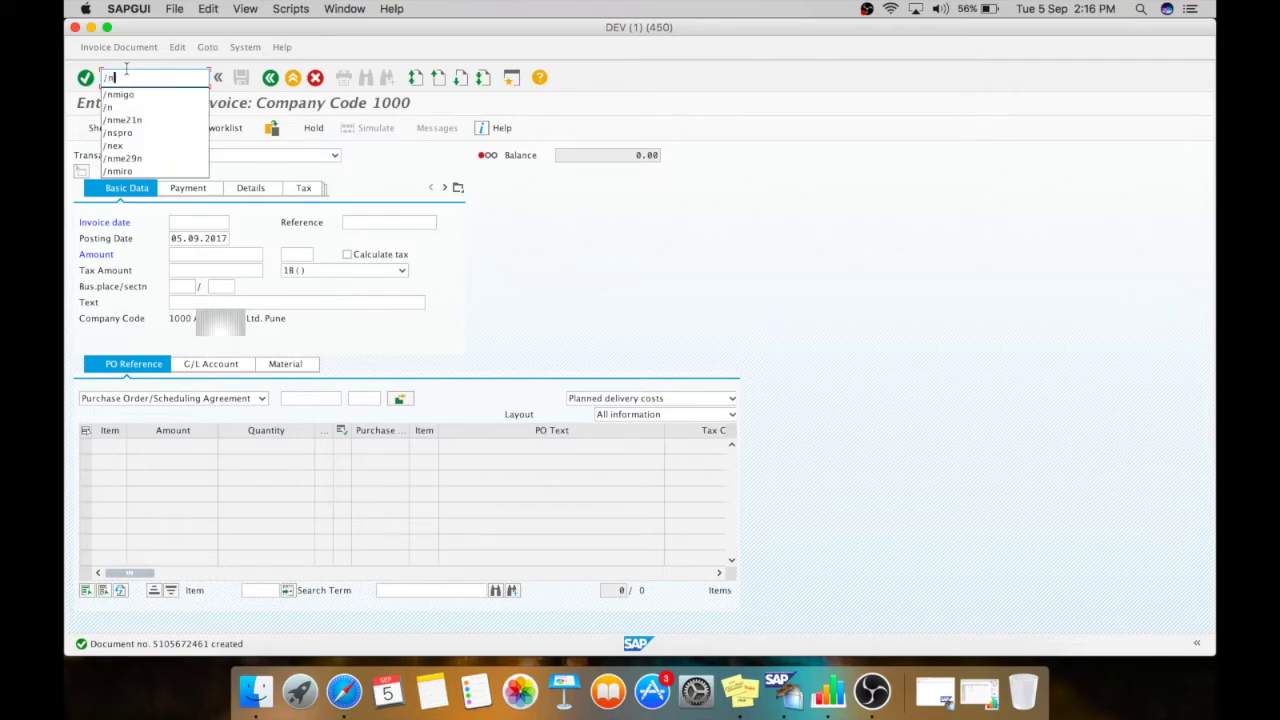
pyautogui.write('nmigo')
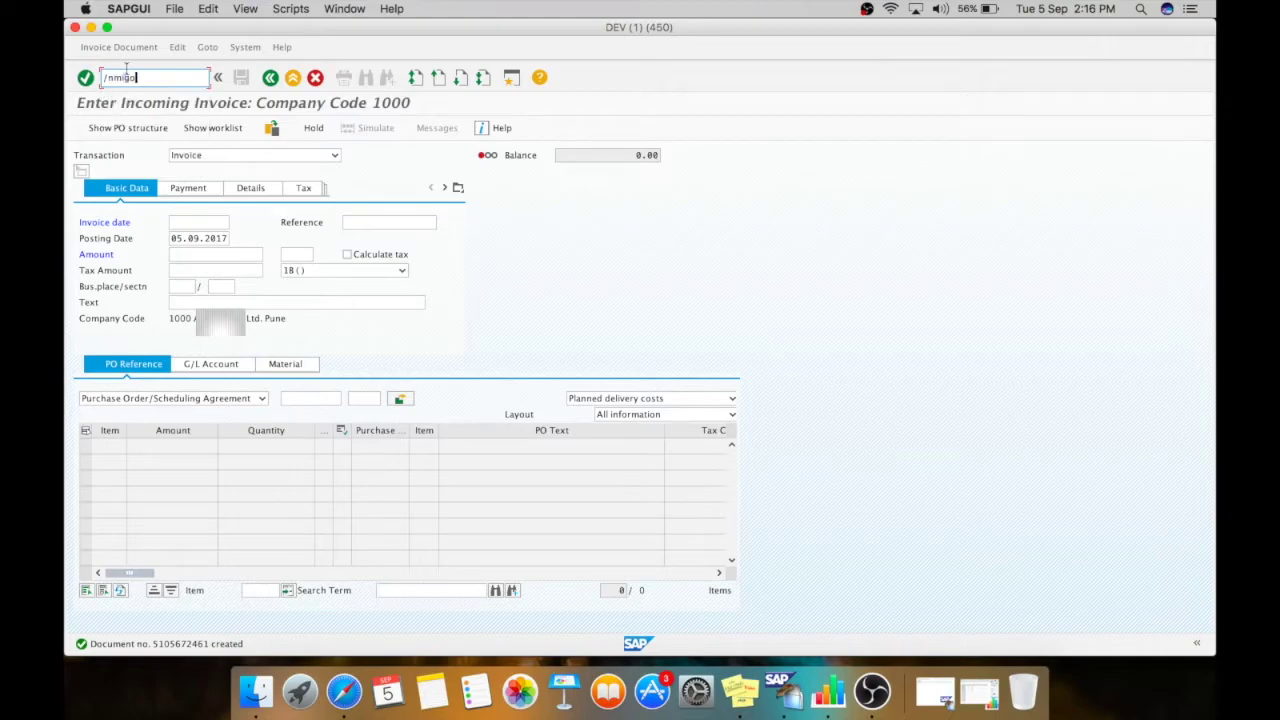
pyautogui.press('Return')
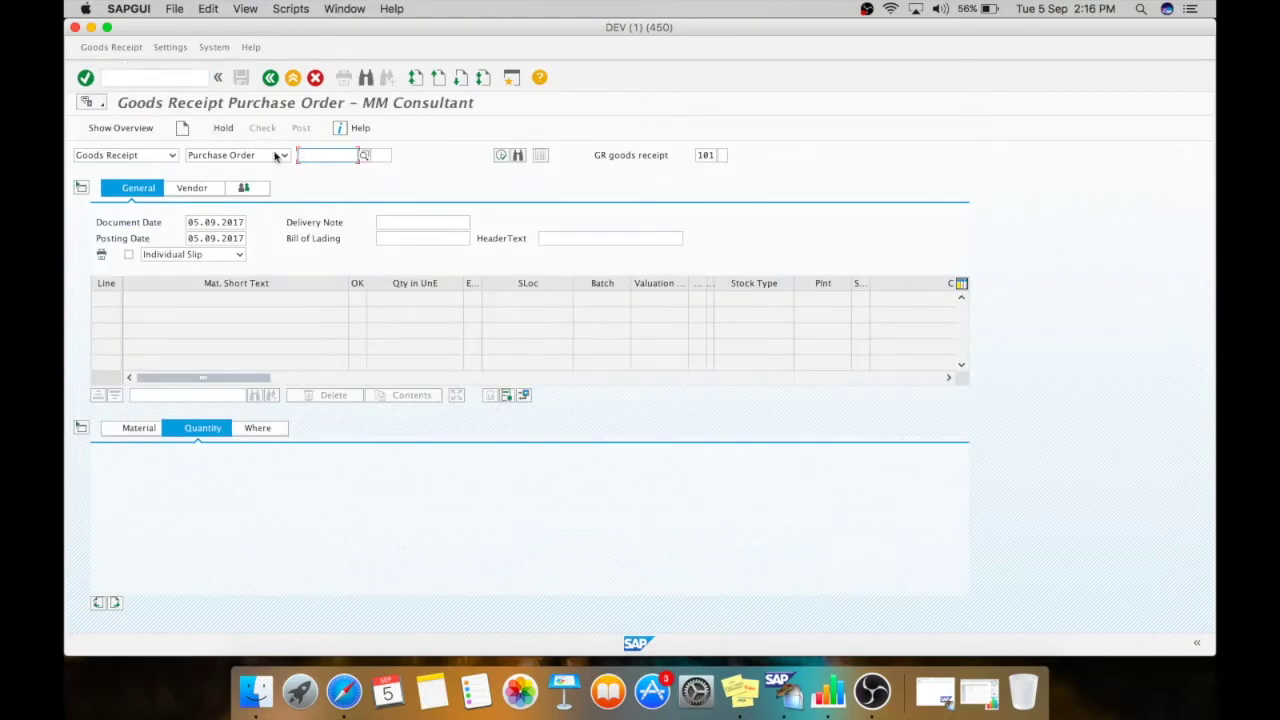
pyautogui.write('2,379,276.')
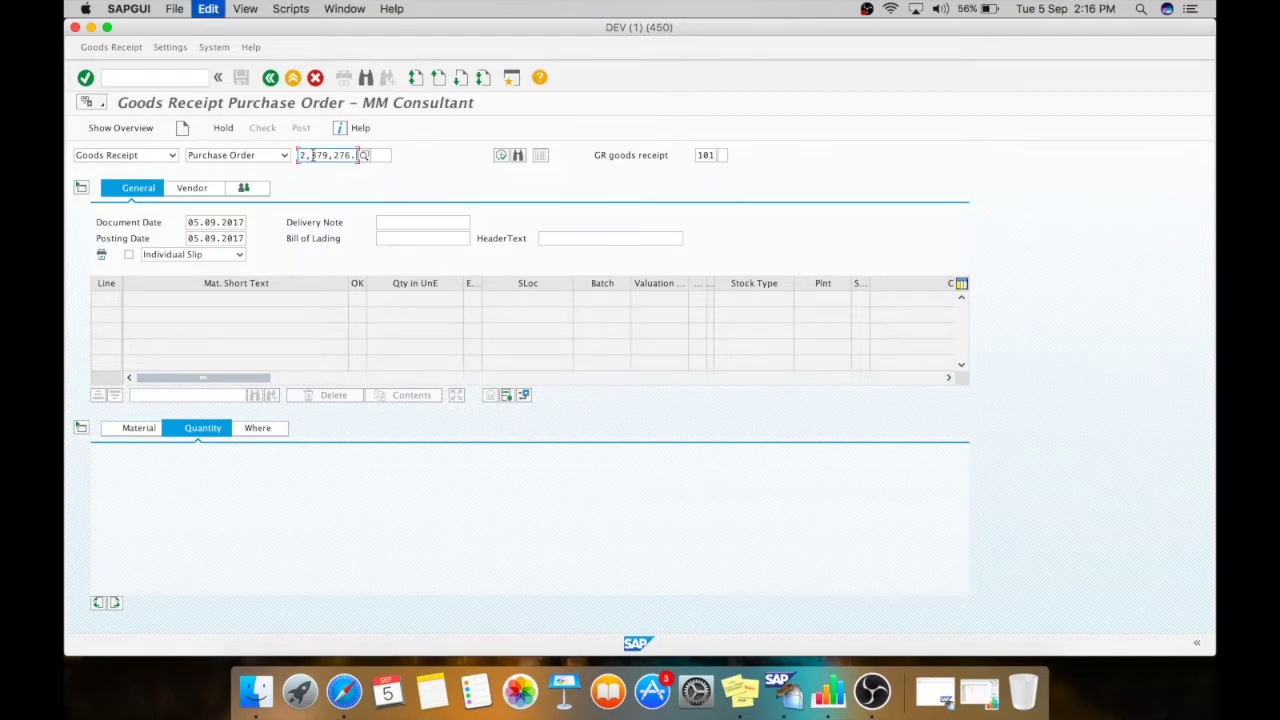
pyautogui.press('BackSpace')
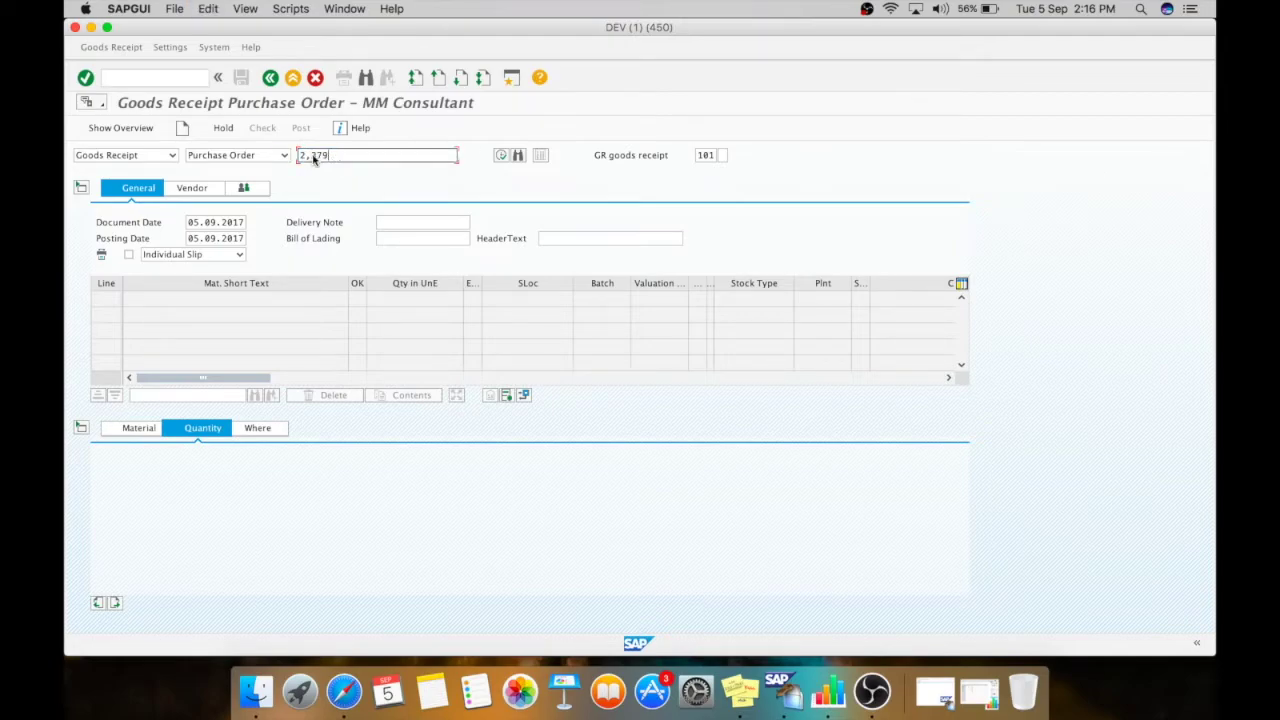
pyautogui.press('BackSpace')
pyautogui.press('BackSpace')
pyautogui.press('BackSpace')
pyautogui.press('BackSpace')
pyautogui.press('BackSpace')
pyautogui.click(312, 156)
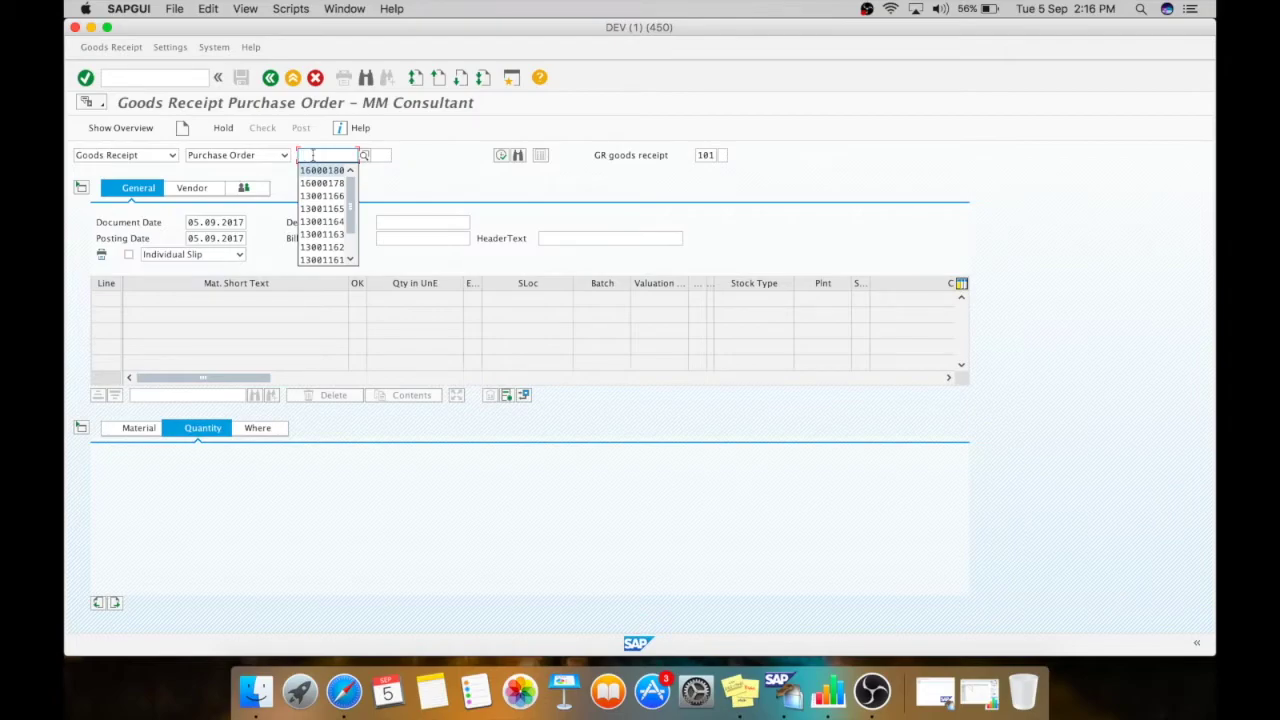
pyautogui.write('16000181')
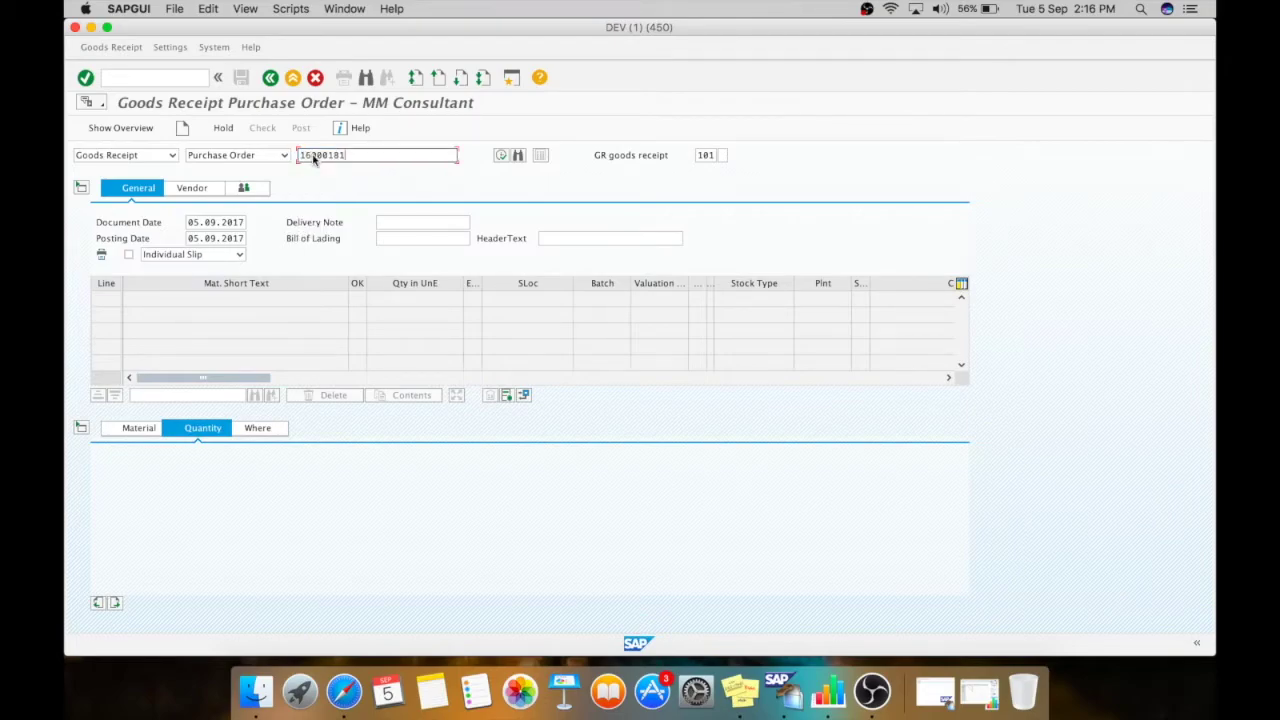
pyautogui.click(313, 156)
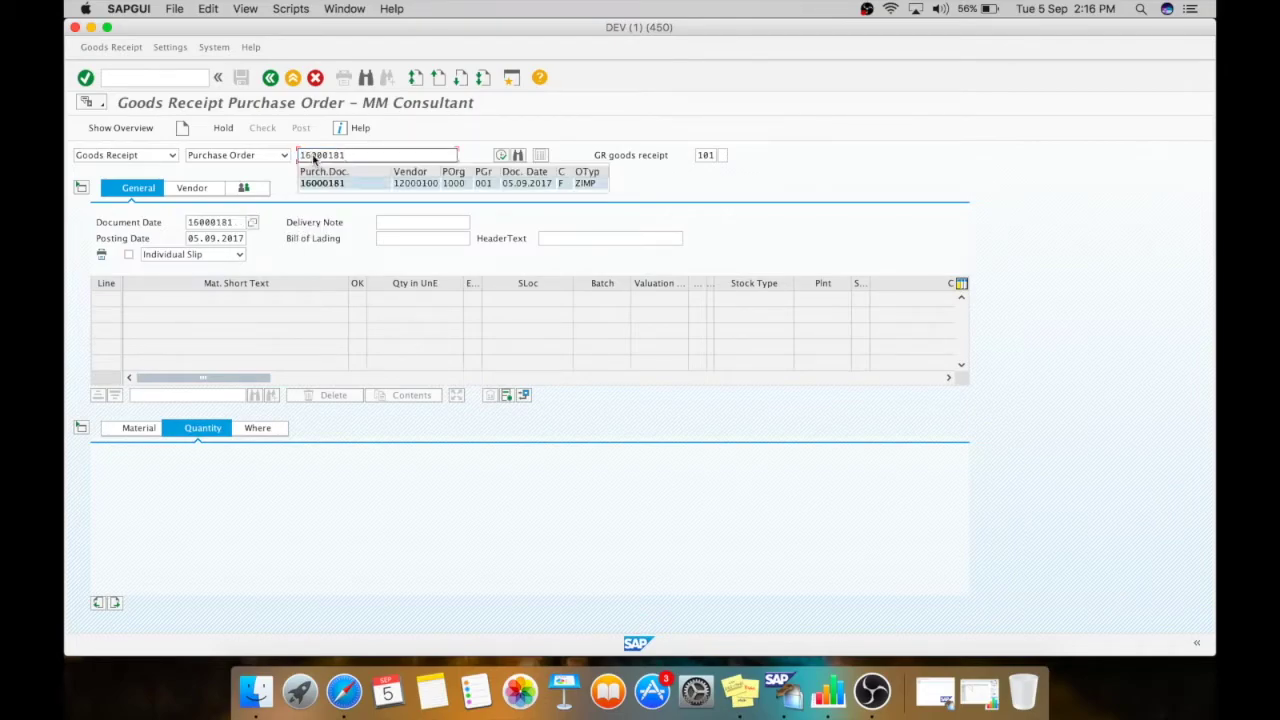
pyautogui.press('Return')
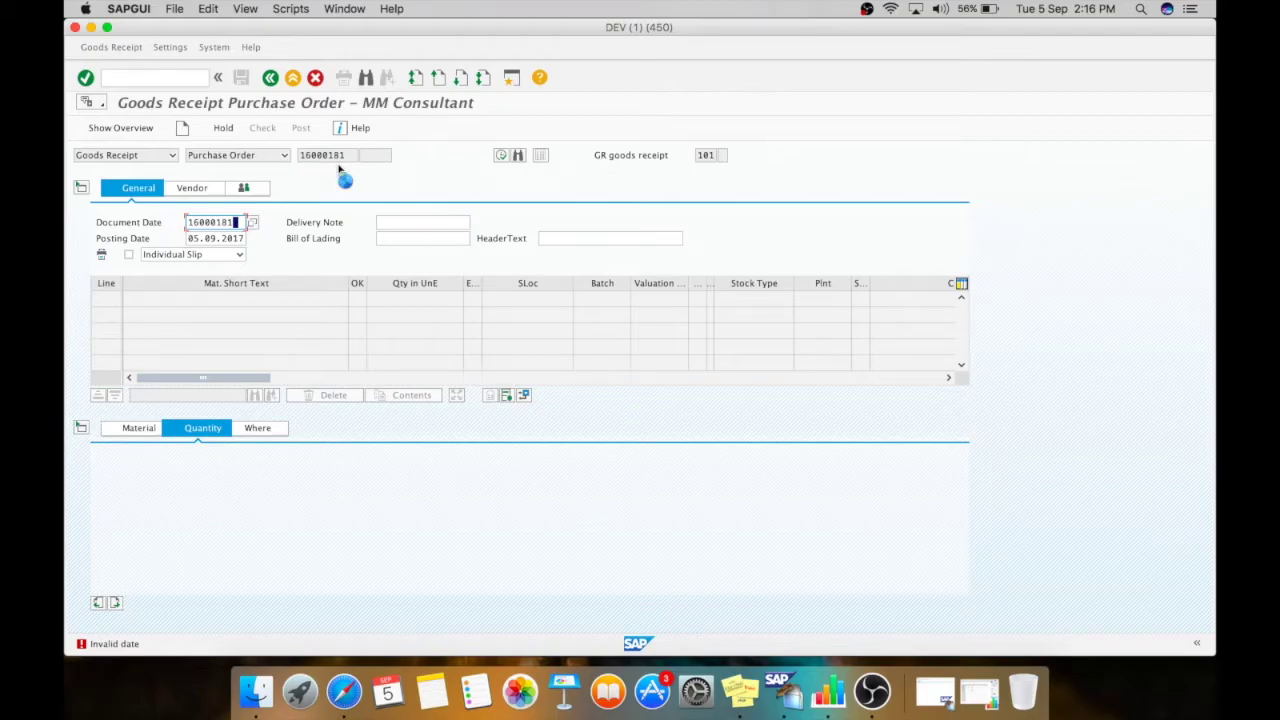
pyautogui.click(237, 222)
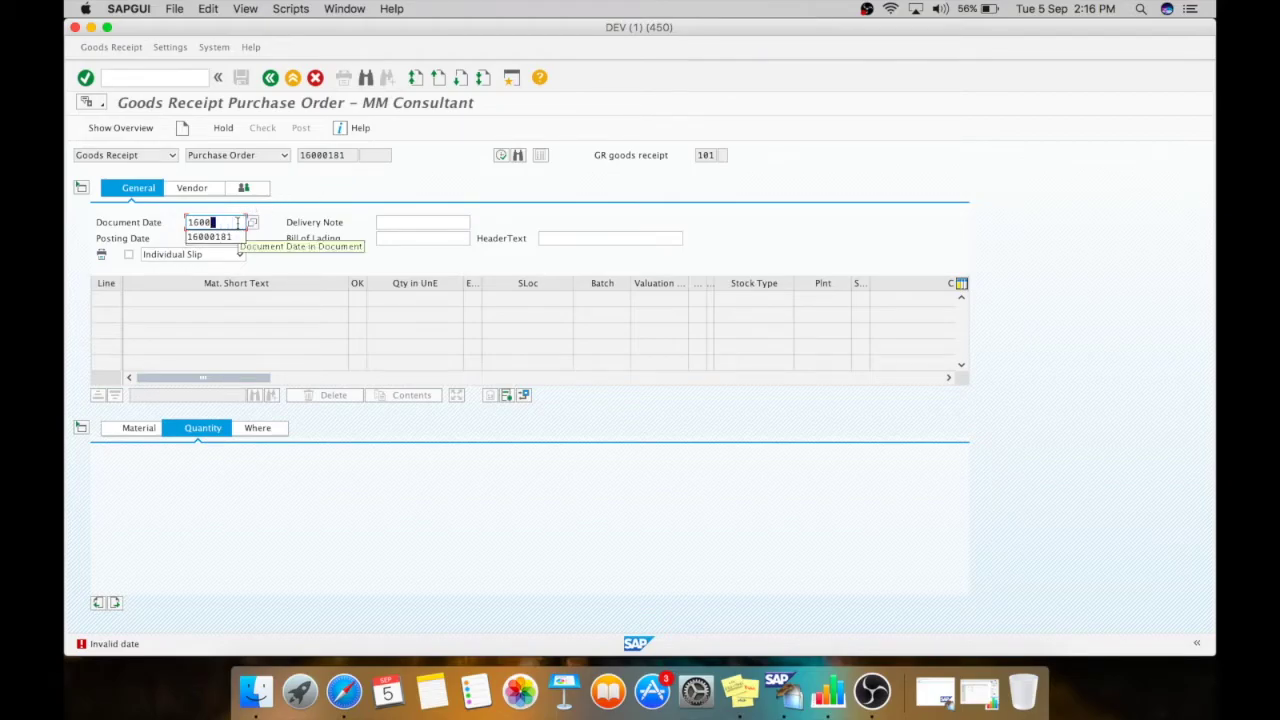
# Step: Correct the goods receipt document date to 05.09.2017
pyautogui.press('BackSpace')
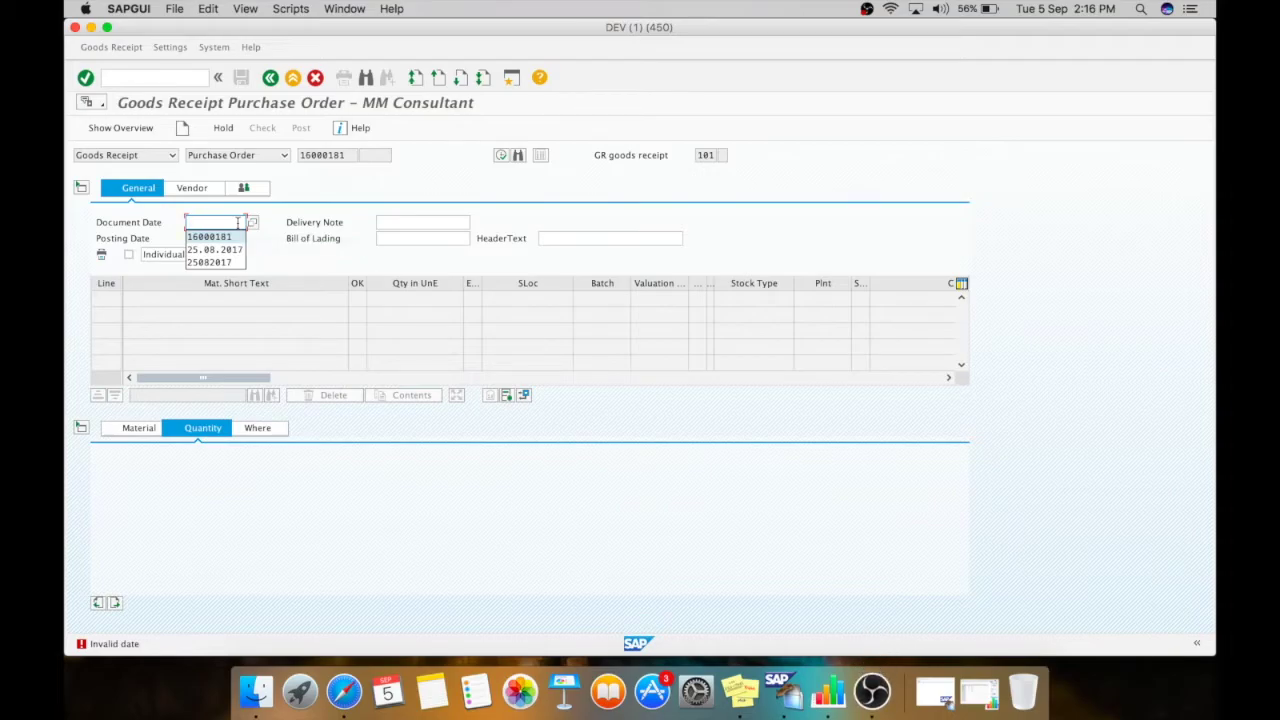
pyautogui.write('05')
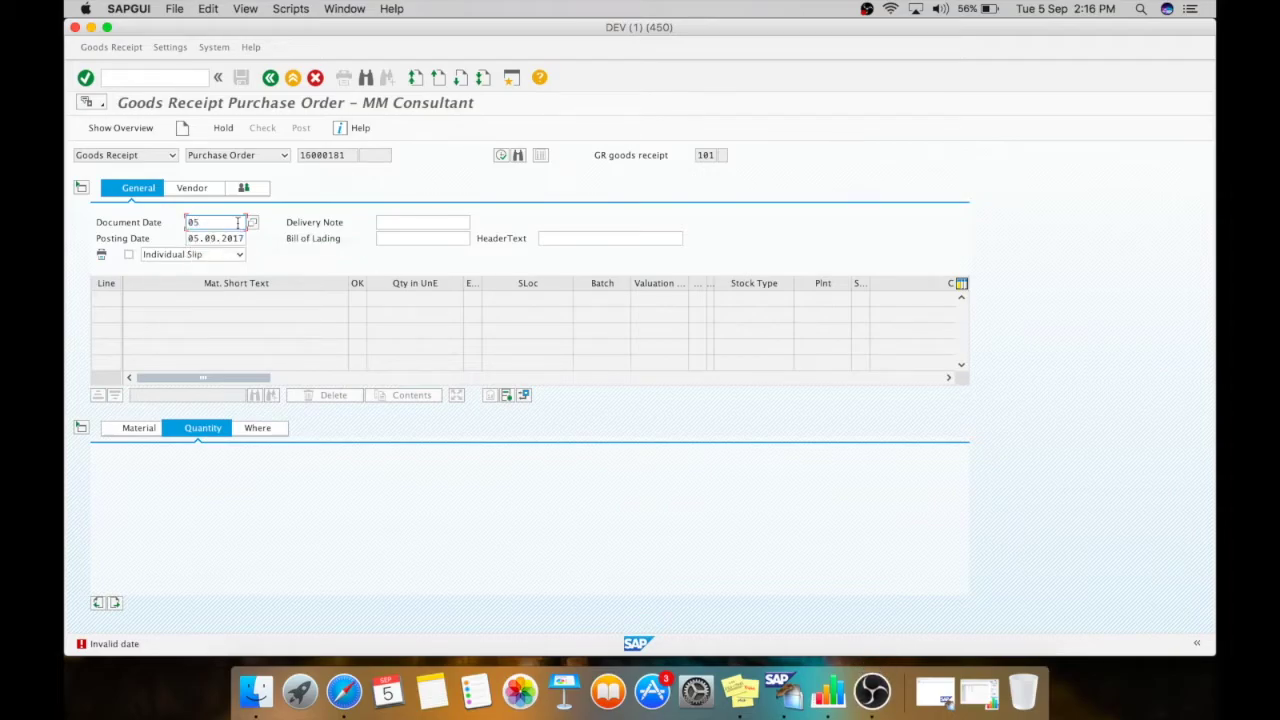
pyautogui.write('092017')
pyautogui.press('Return')
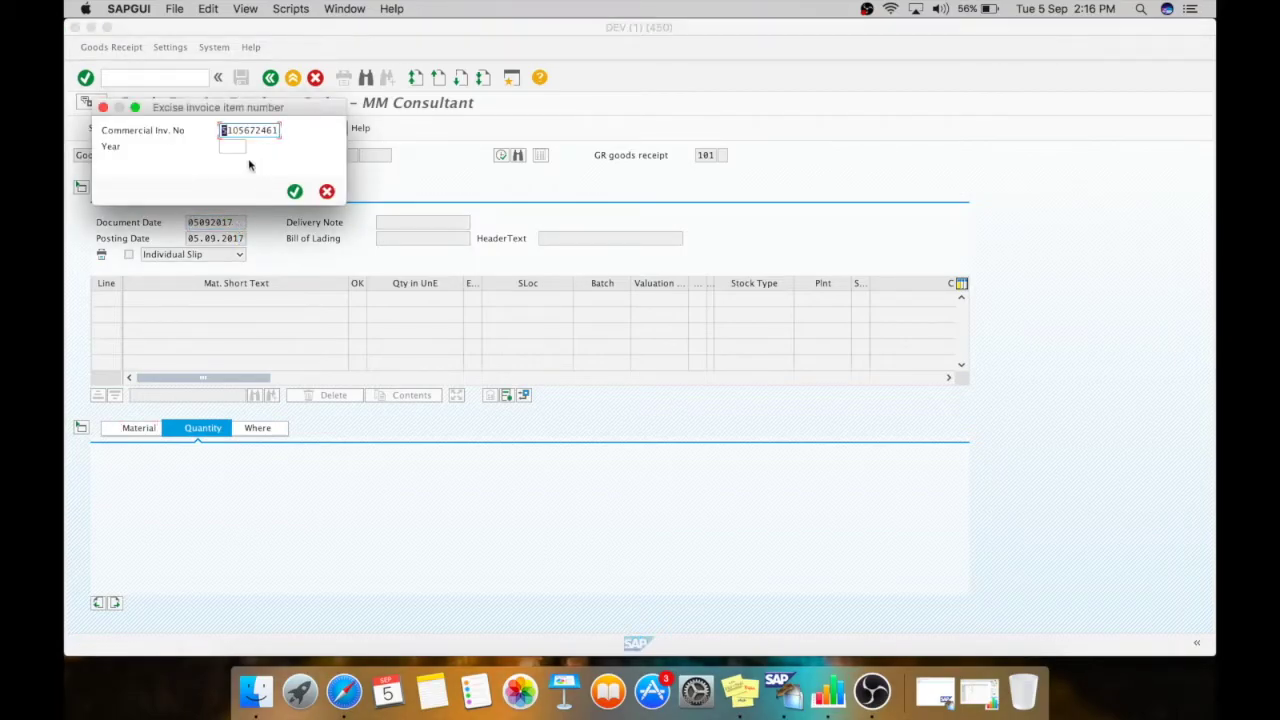
# Step: Enter excise invoice year 2017 so purchase order item 1 loads
pyautogui.click(241, 148)
pyautogui.click(251, 130)
pyautogui.click(232, 147)
pyautogui.write('2017')
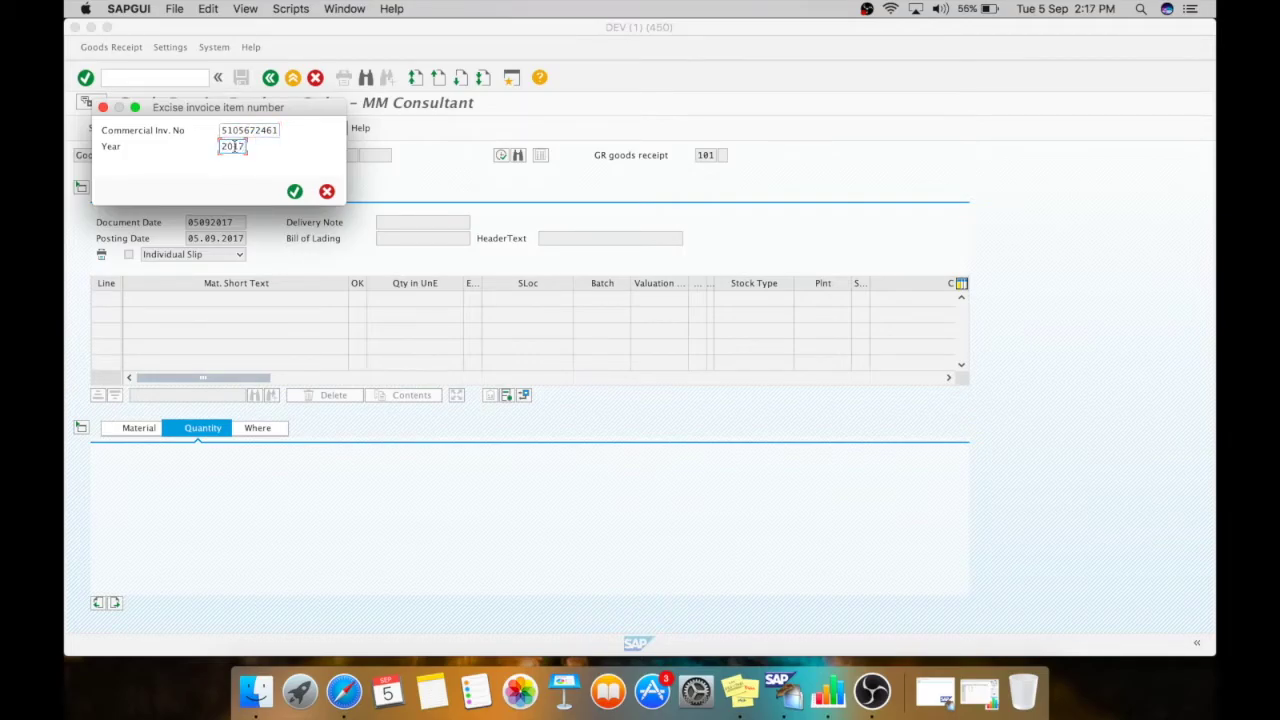
pyautogui.press('Return')
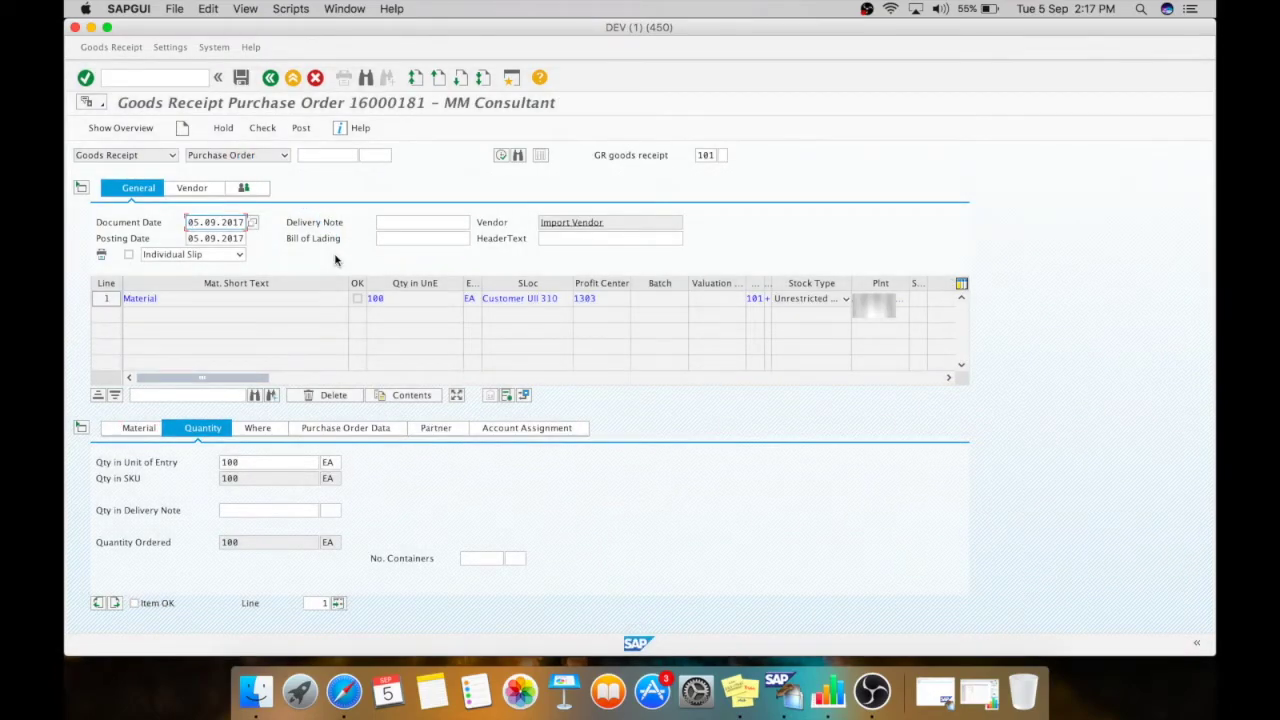
# Step: Review the item's quantity, purchase order and material details and tick Item OK
pyautogui.click(424, 224)
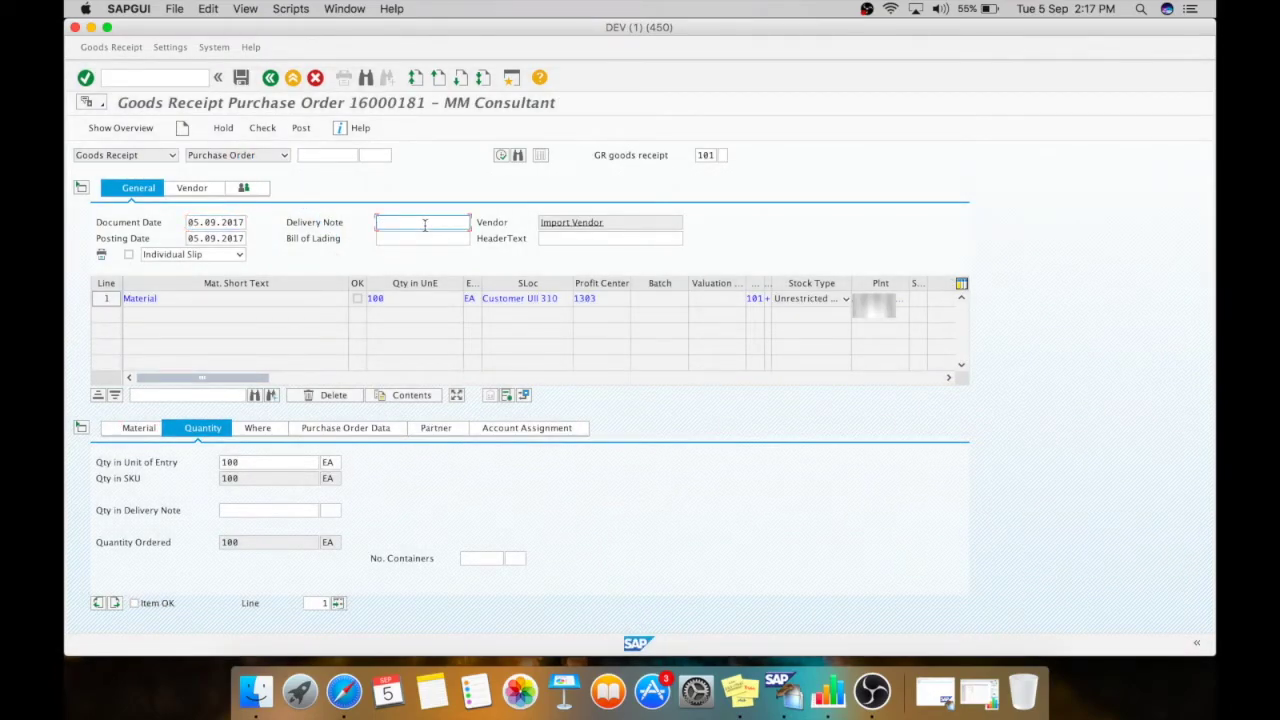
pyautogui.click(254, 464)
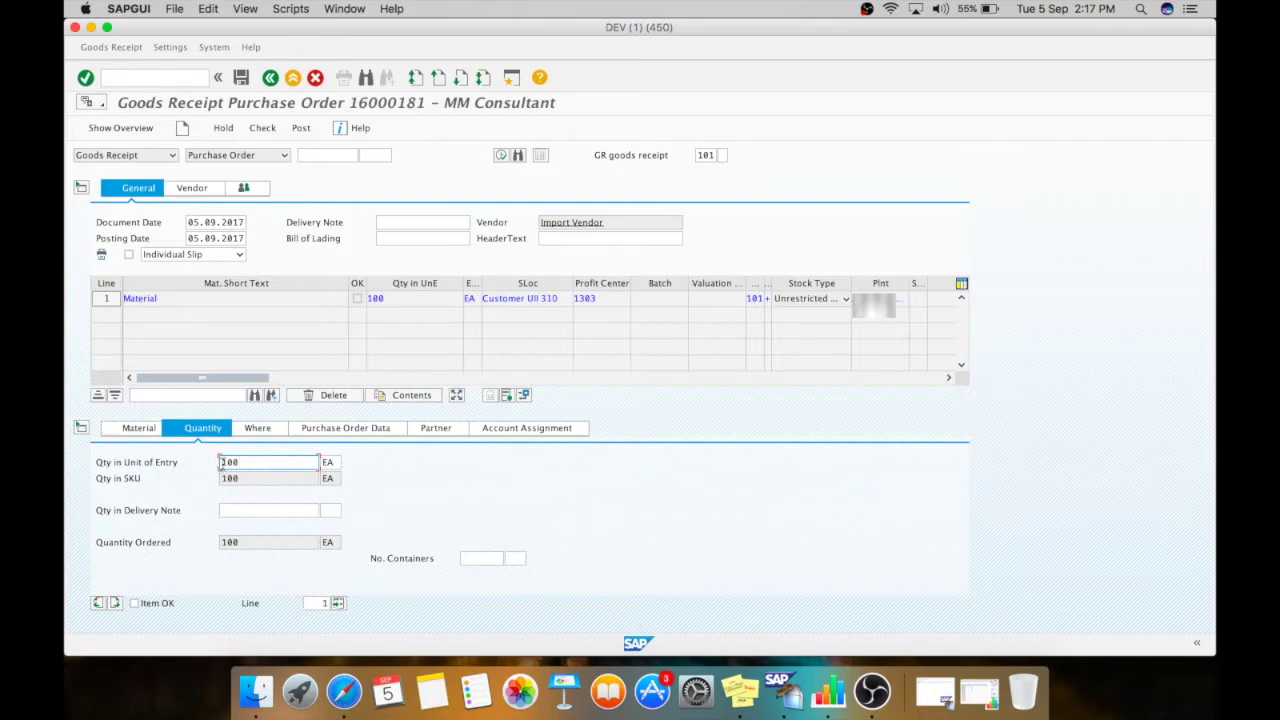
pyautogui.click(340, 432)
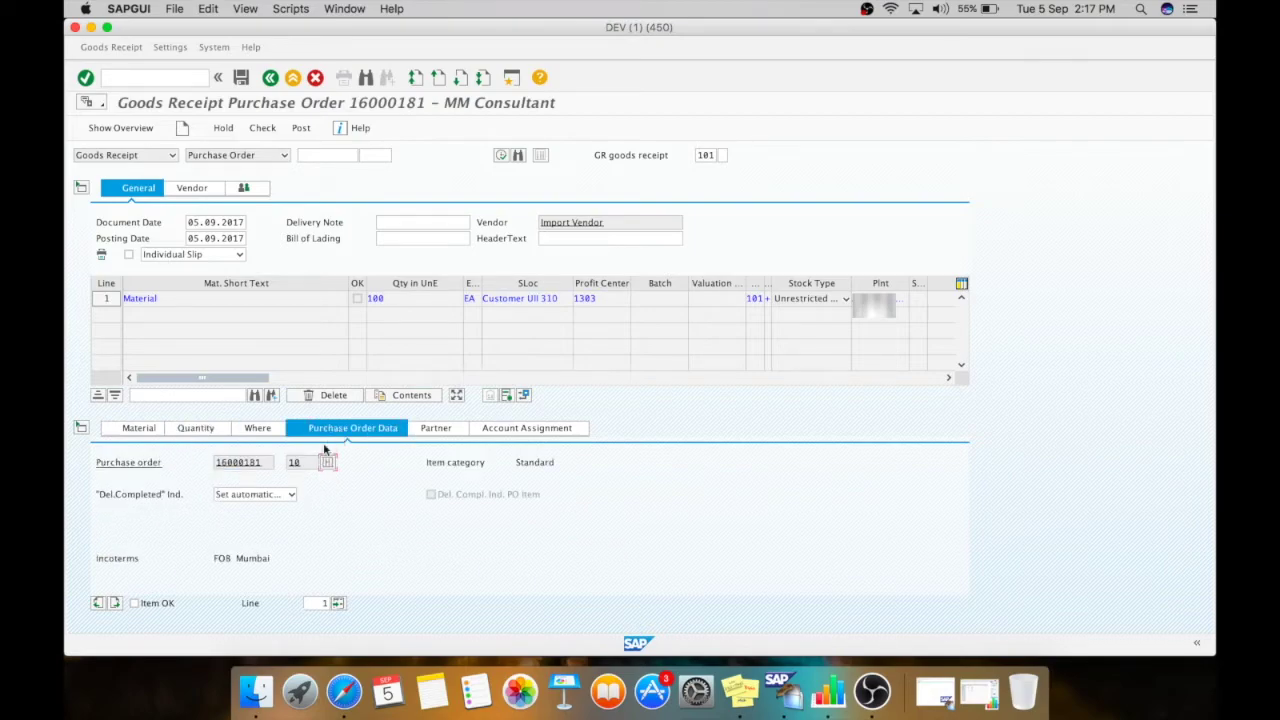
pyautogui.click(139, 428)
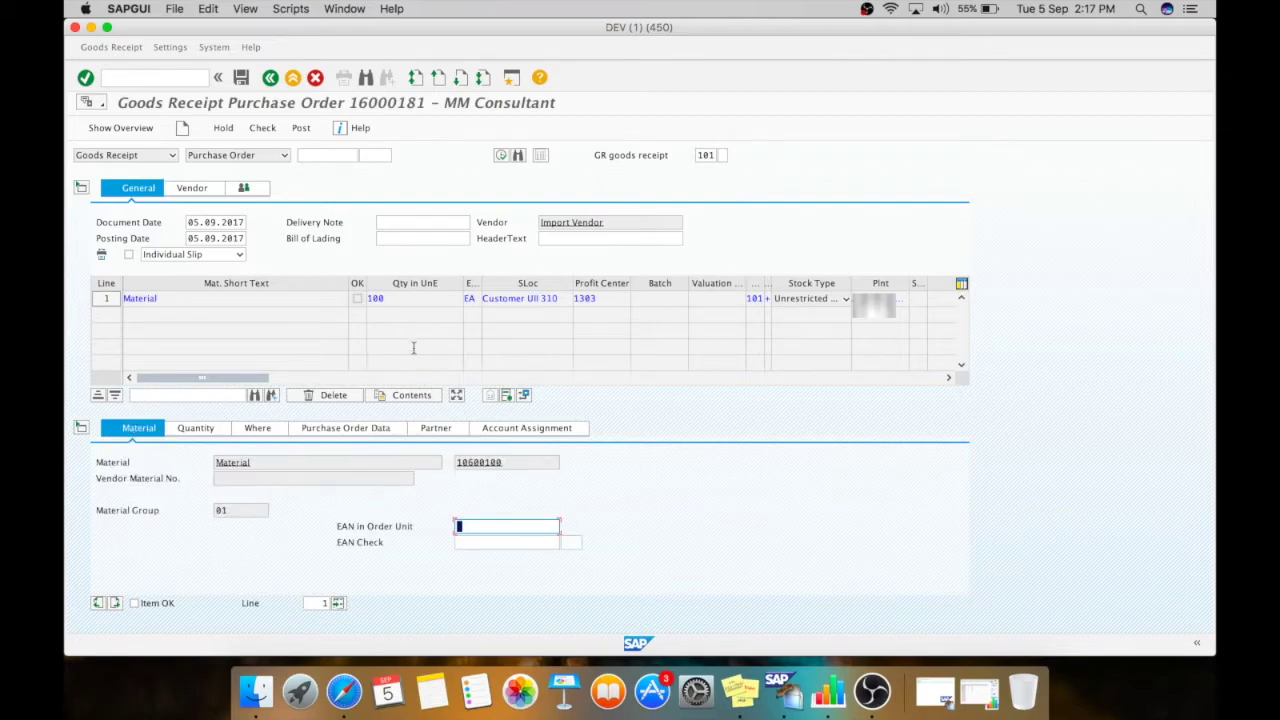
pyautogui.click(134, 603)
pyautogui.click(196, 428)
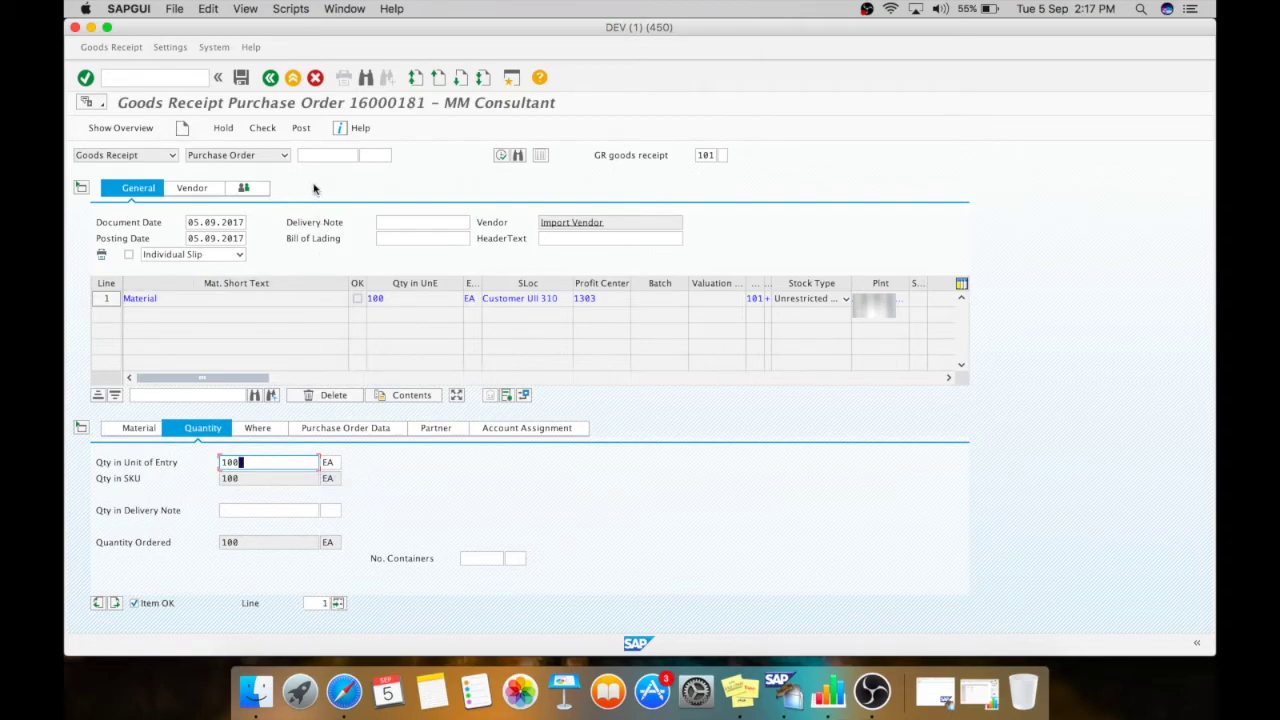
pyautogui.click(418, 222)
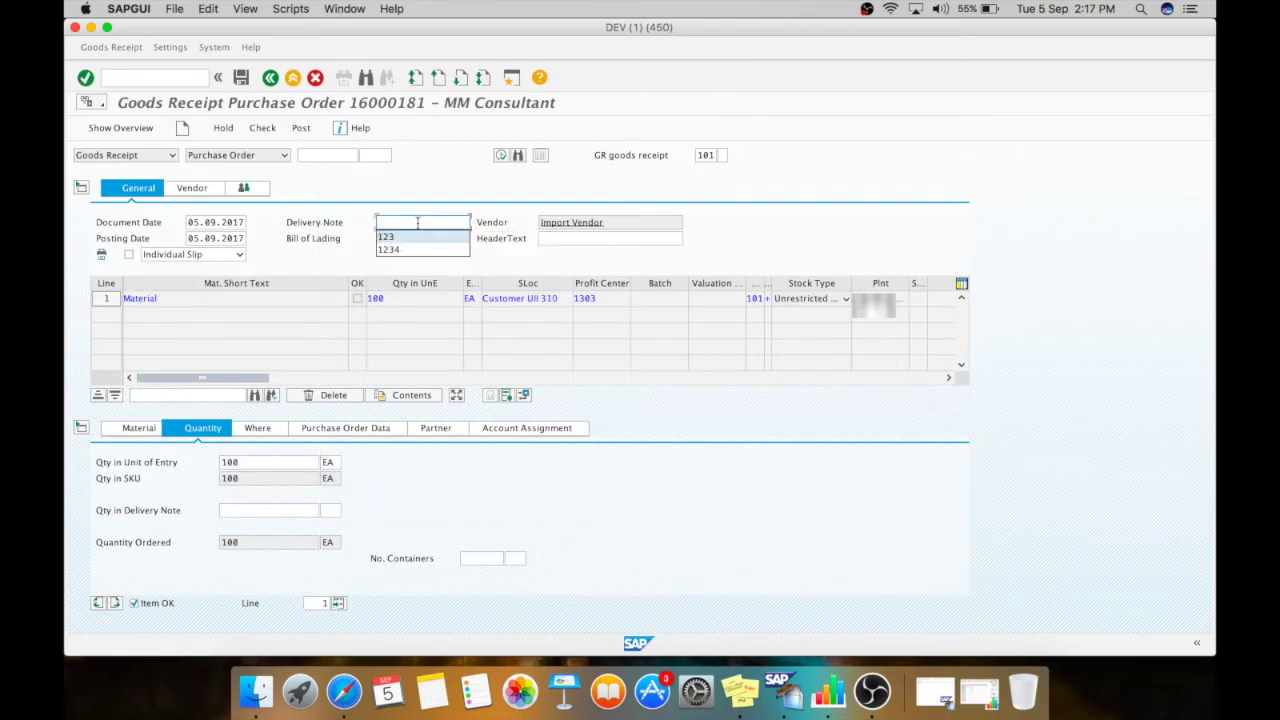
pyautogui.press('Return')
pyautogui.click(418, 224)
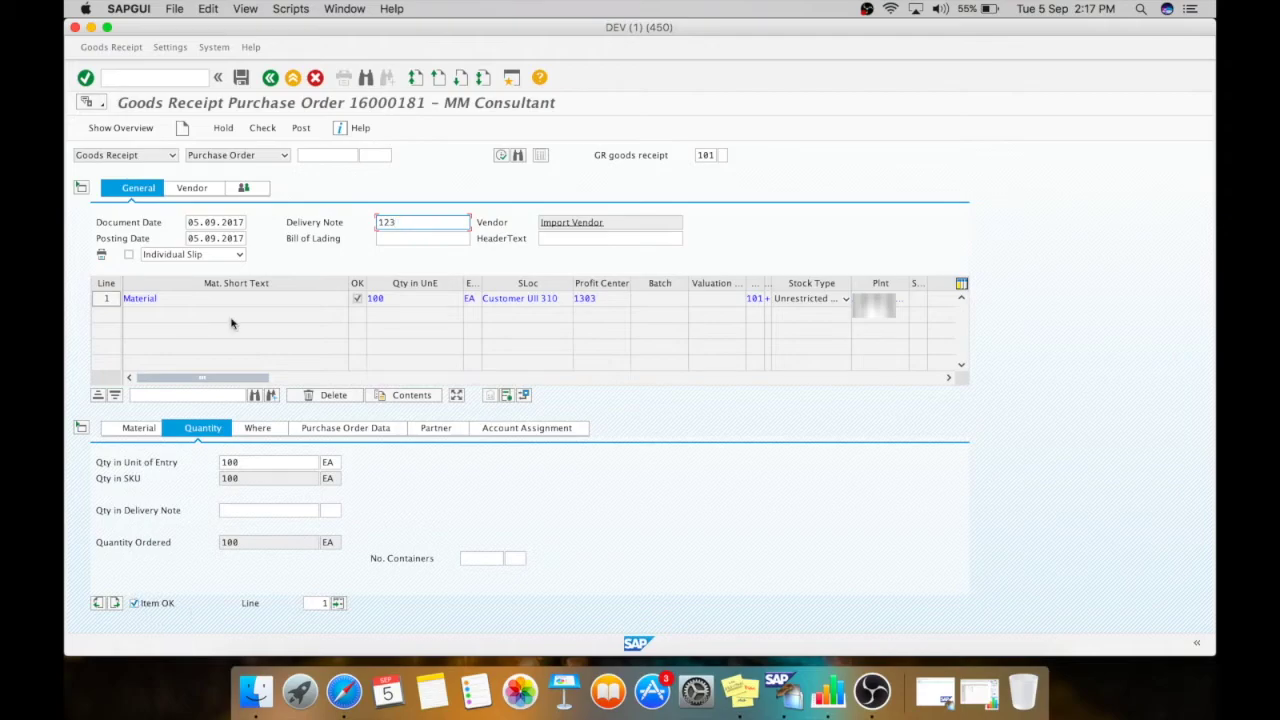
pyautogui.click(275, 130)
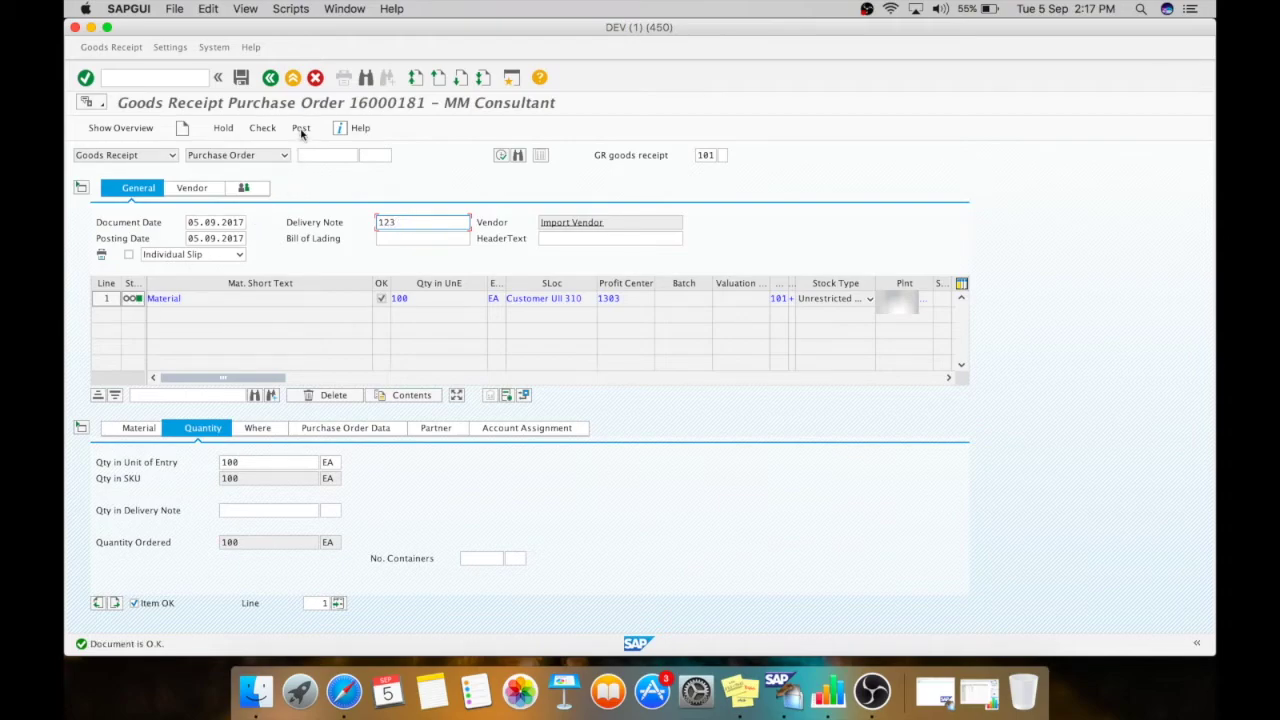
pyautogui.click(301, 129)
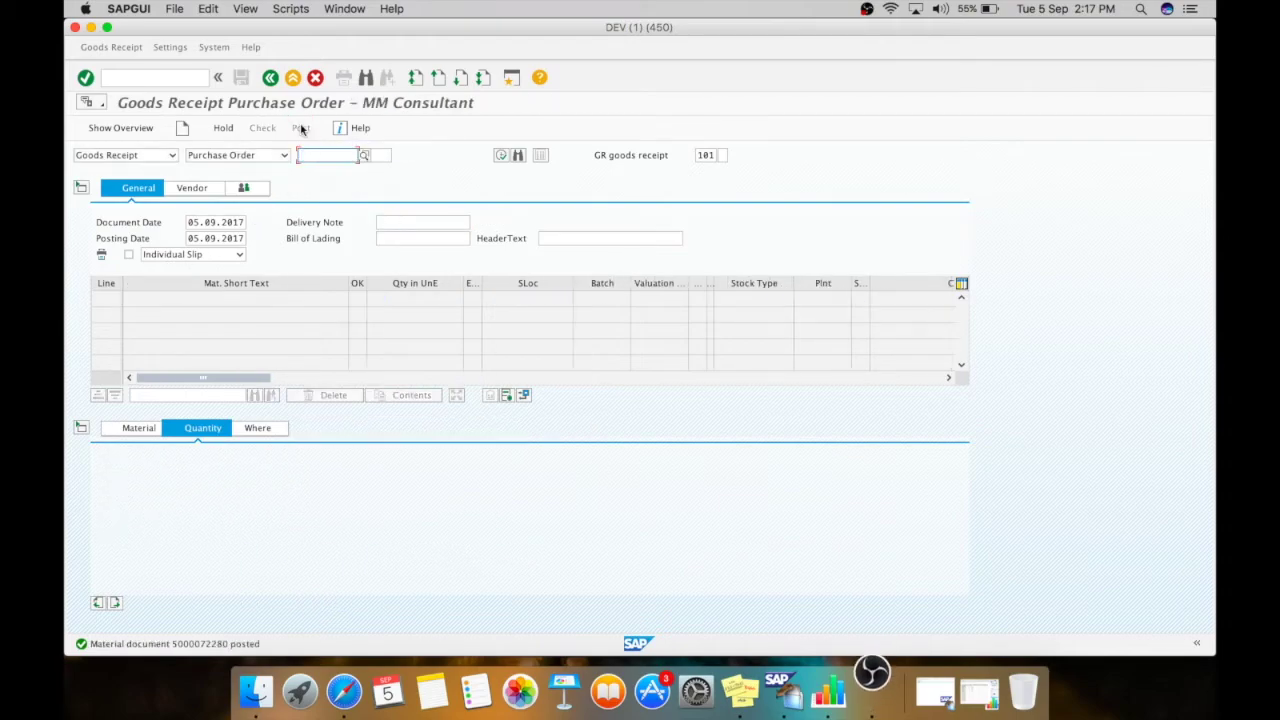
pyautogui.click(163, 80)
# Step: Start MIRO for company code 1000 with invoice date 05.09.2017, reference 123, business place 1000
pyautogui.write('/nmiro')
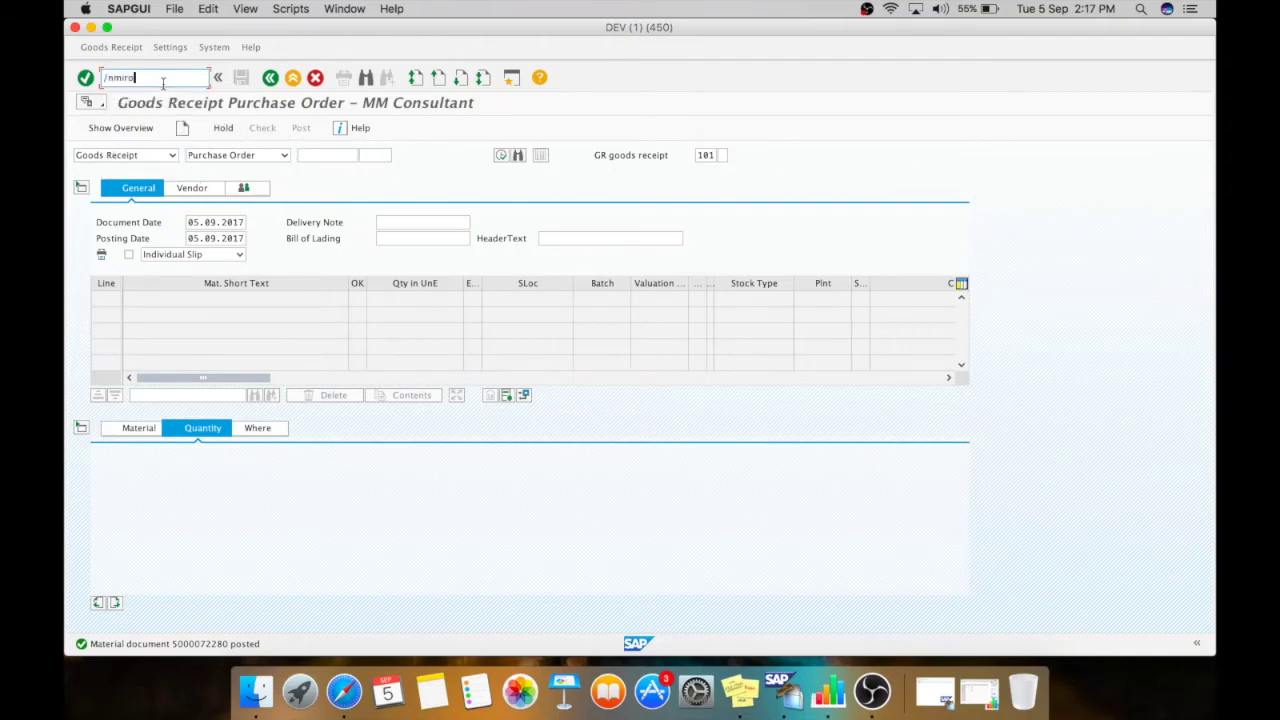
pyautogui.press('Return')
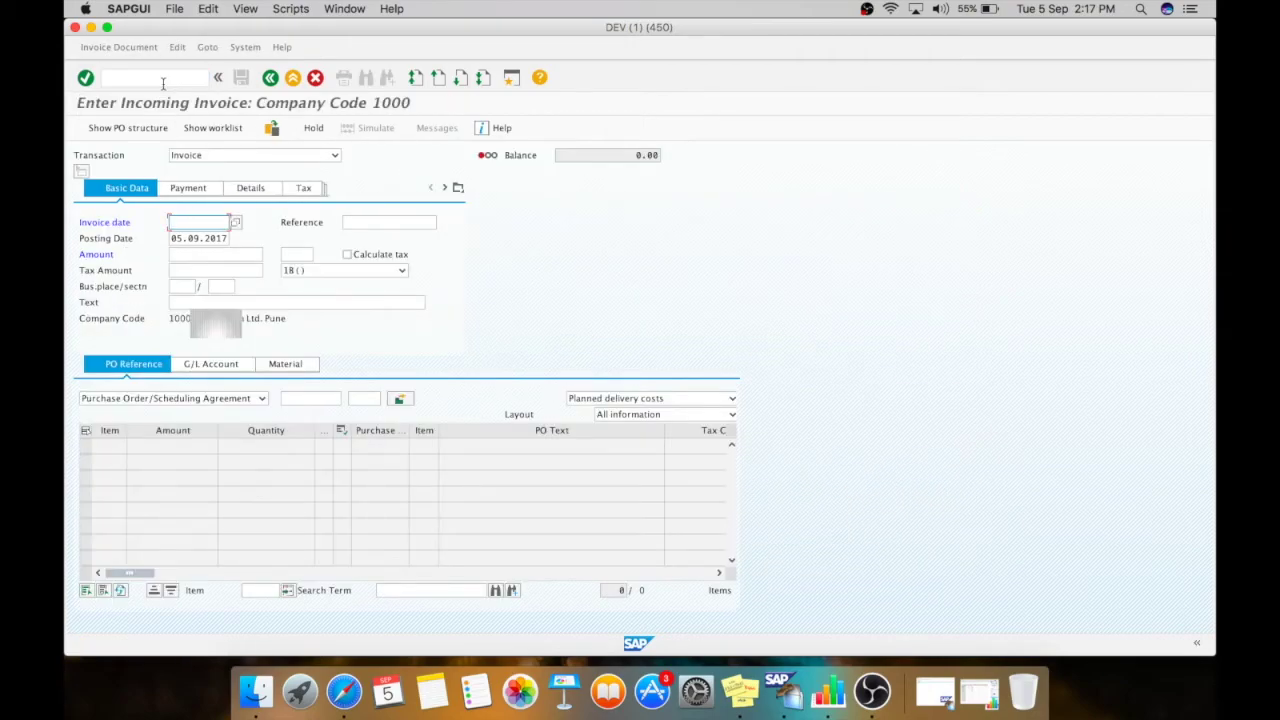
pyautogui.click(199, 223)
pyautogui.press('Return')
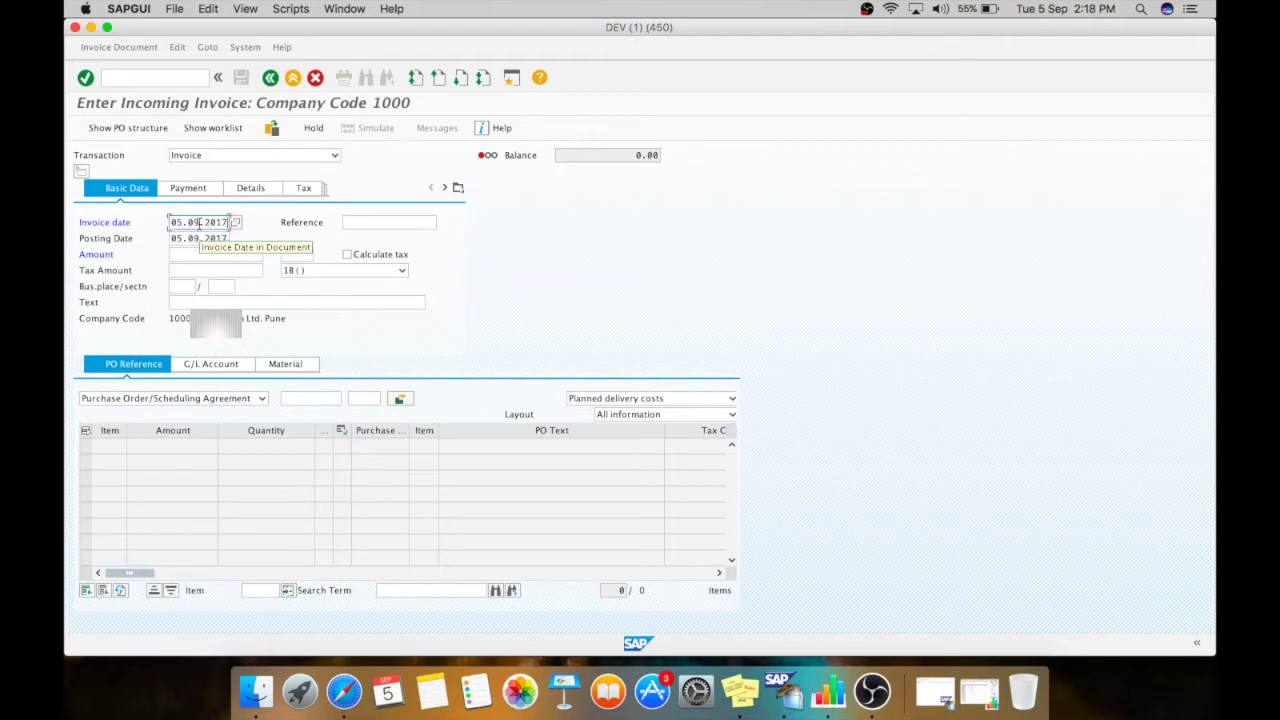
pyautogui.press('Tab')
pyautogui.write('123')
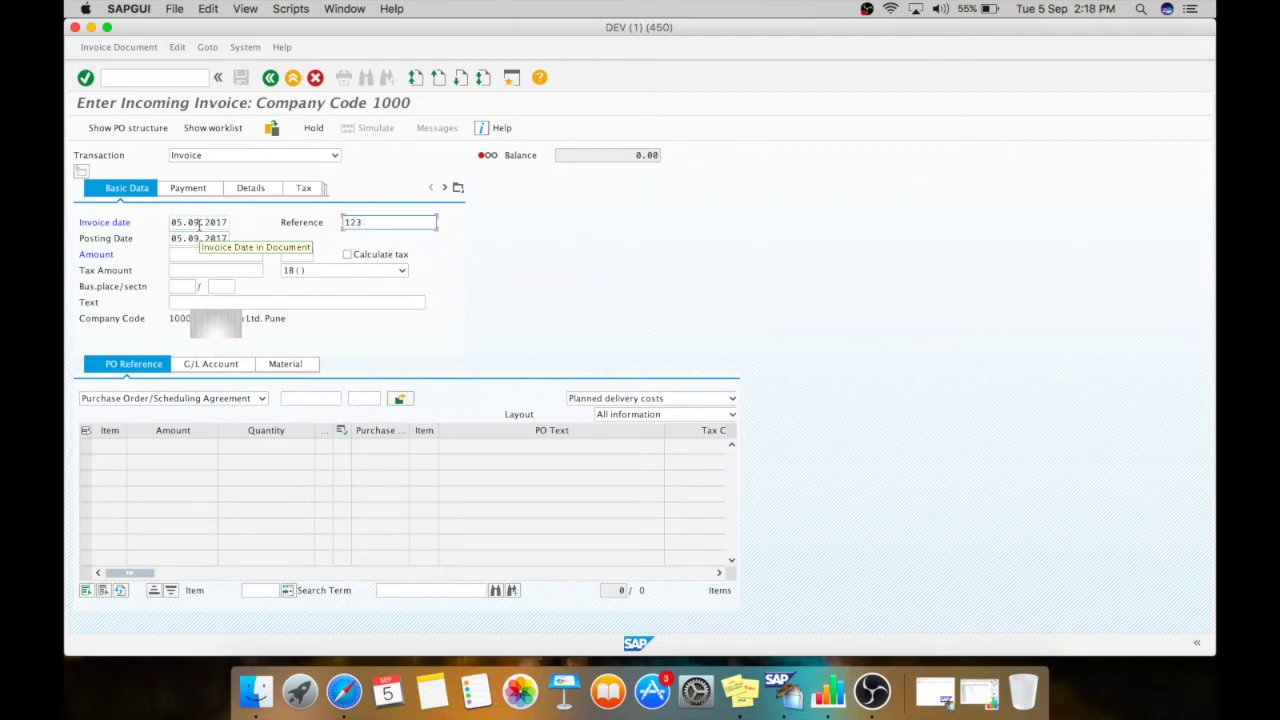
pyautogui.click(198, 254)
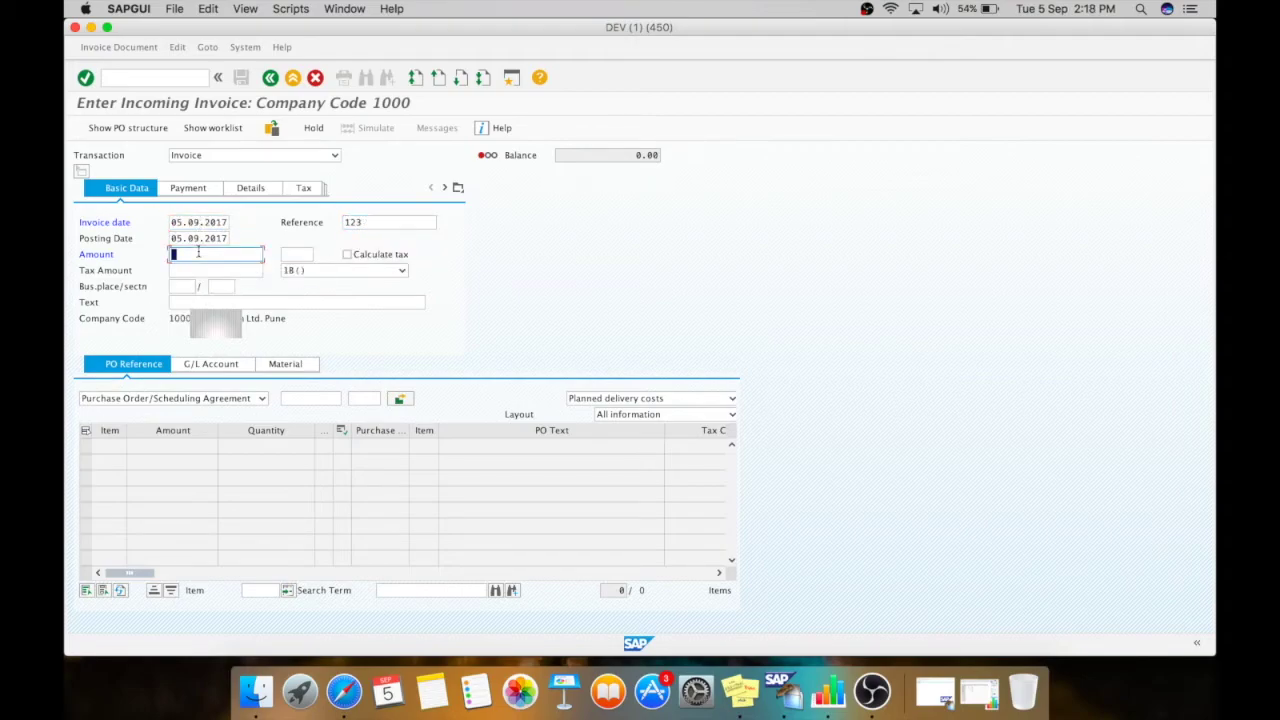
pyautogui.click(187, 287)
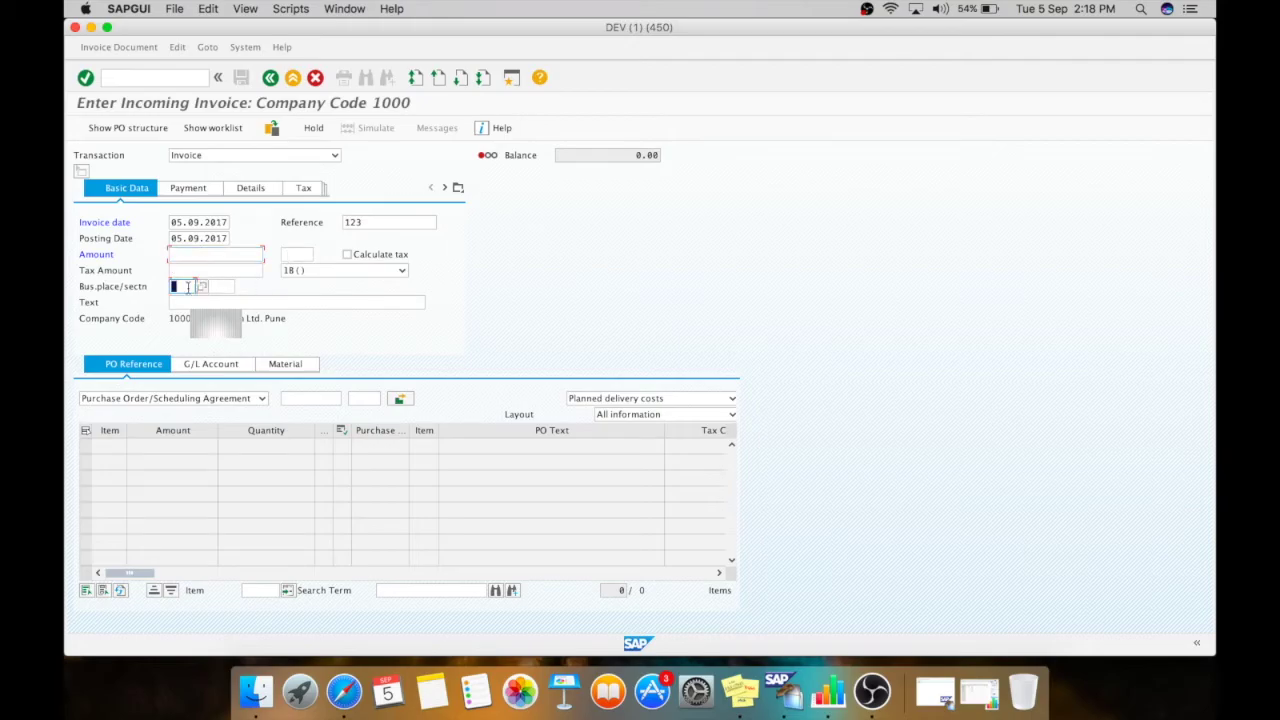
pyautogui.write('1000')
pyautogui.click(297, 397)
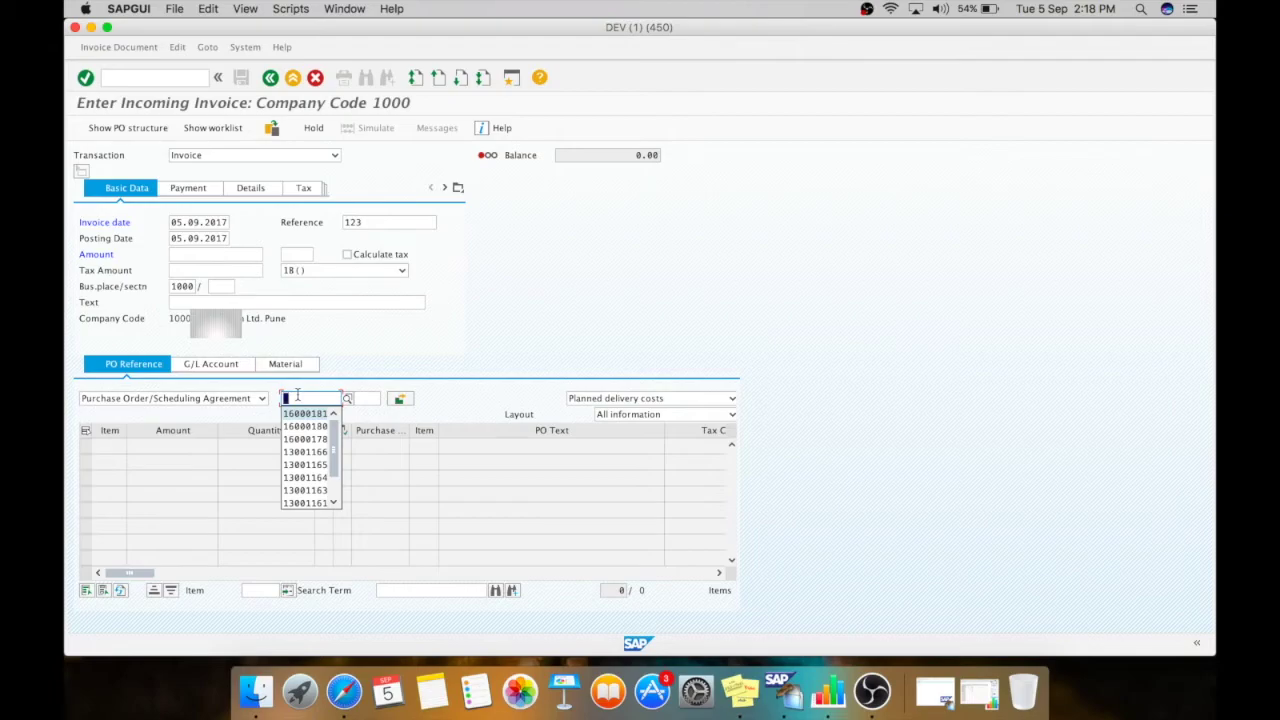
# Step: Reference PO 16000181 as Goods/service items, loading 100 EA at 150,000.00 USD
pyautogui.click(305, 413)
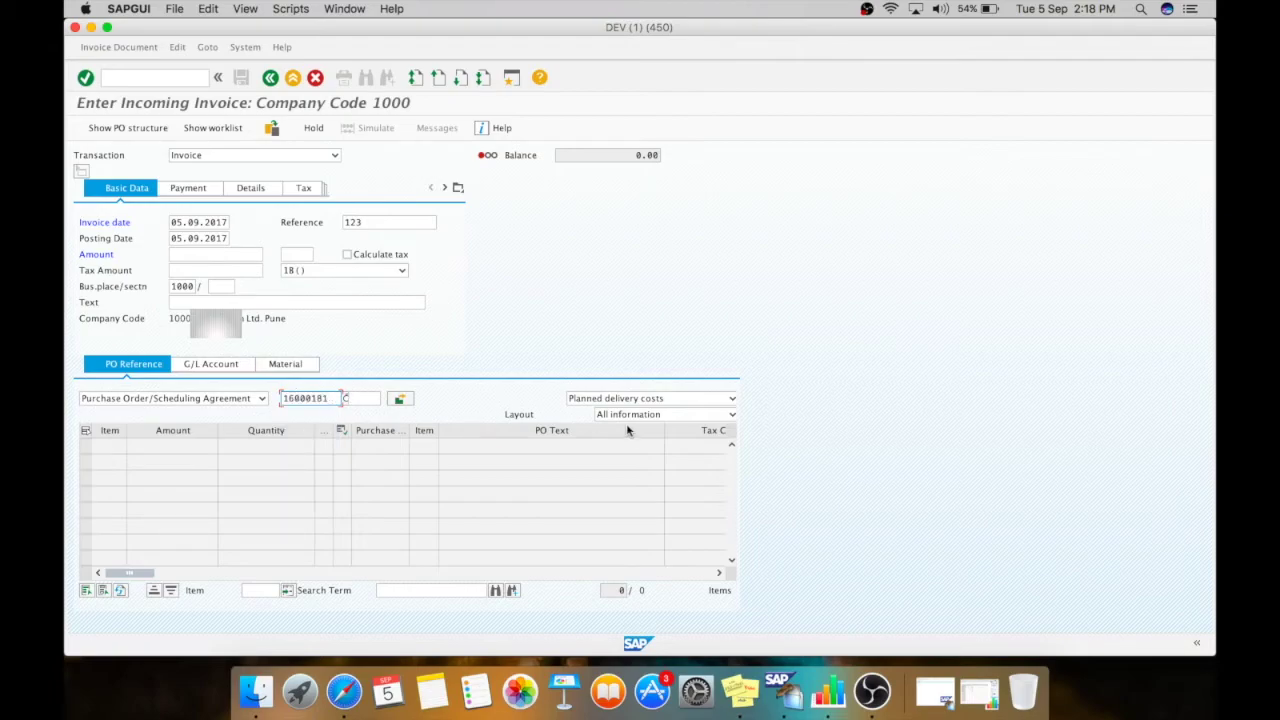
pyautogui.click(651, 399)
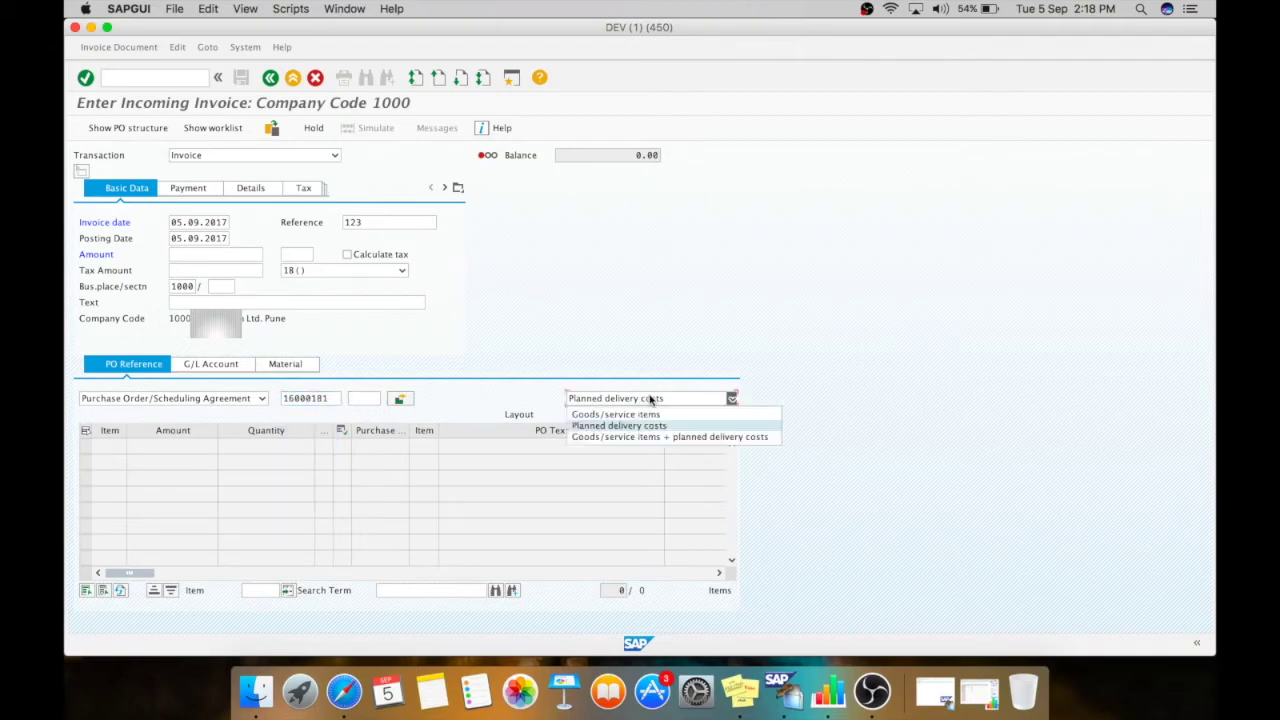
pyautogui.click(603, 416)
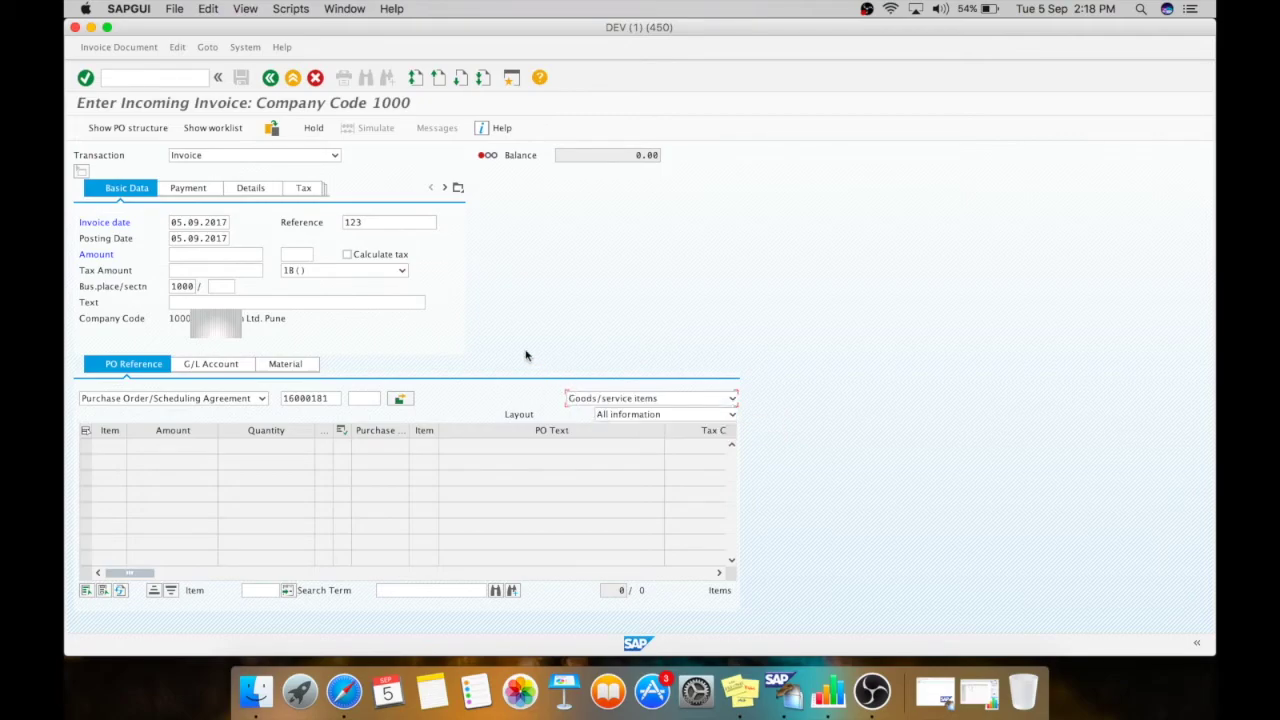
pyautogui.press('Return')
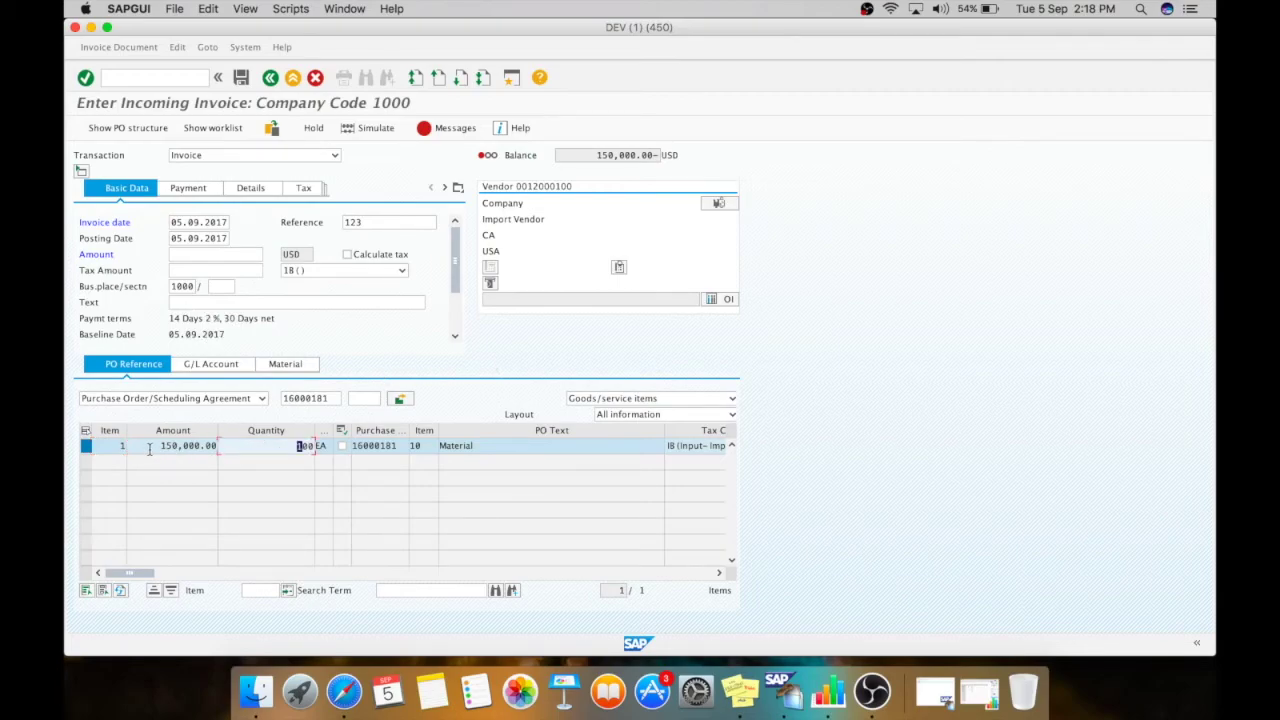
pyautogui.click(149, 449)
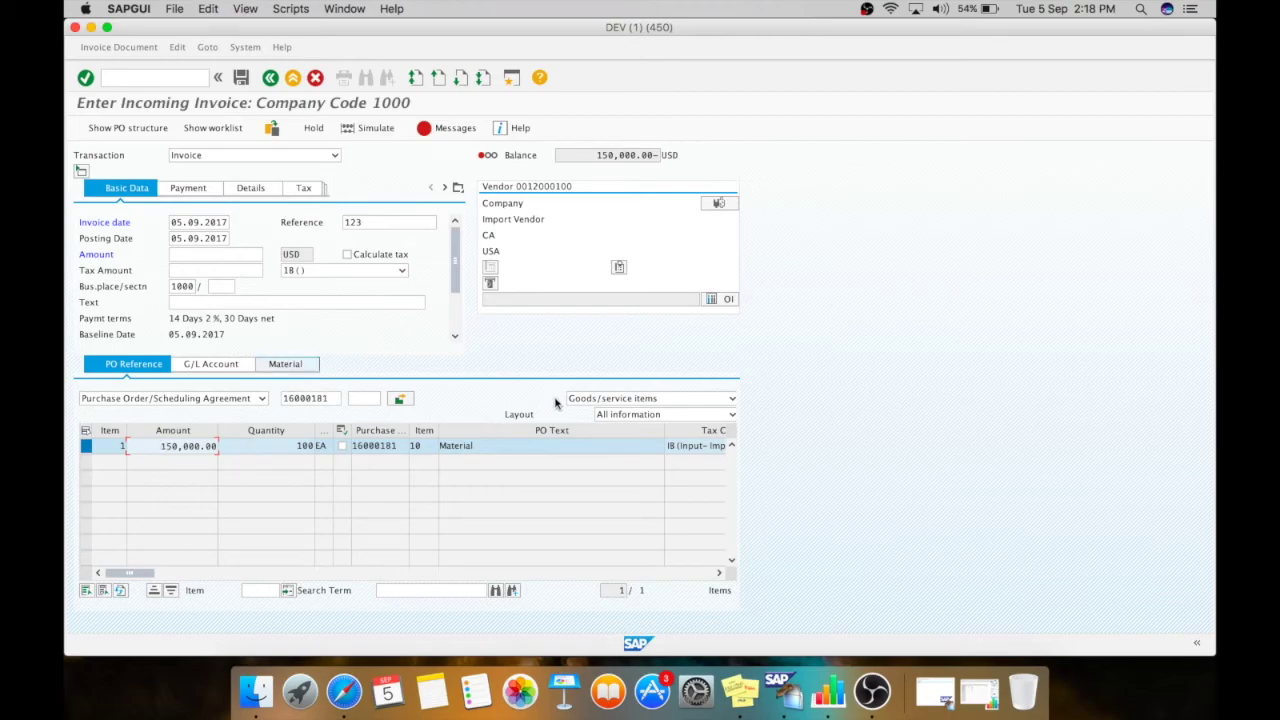
pyautogui.click(686, 446)
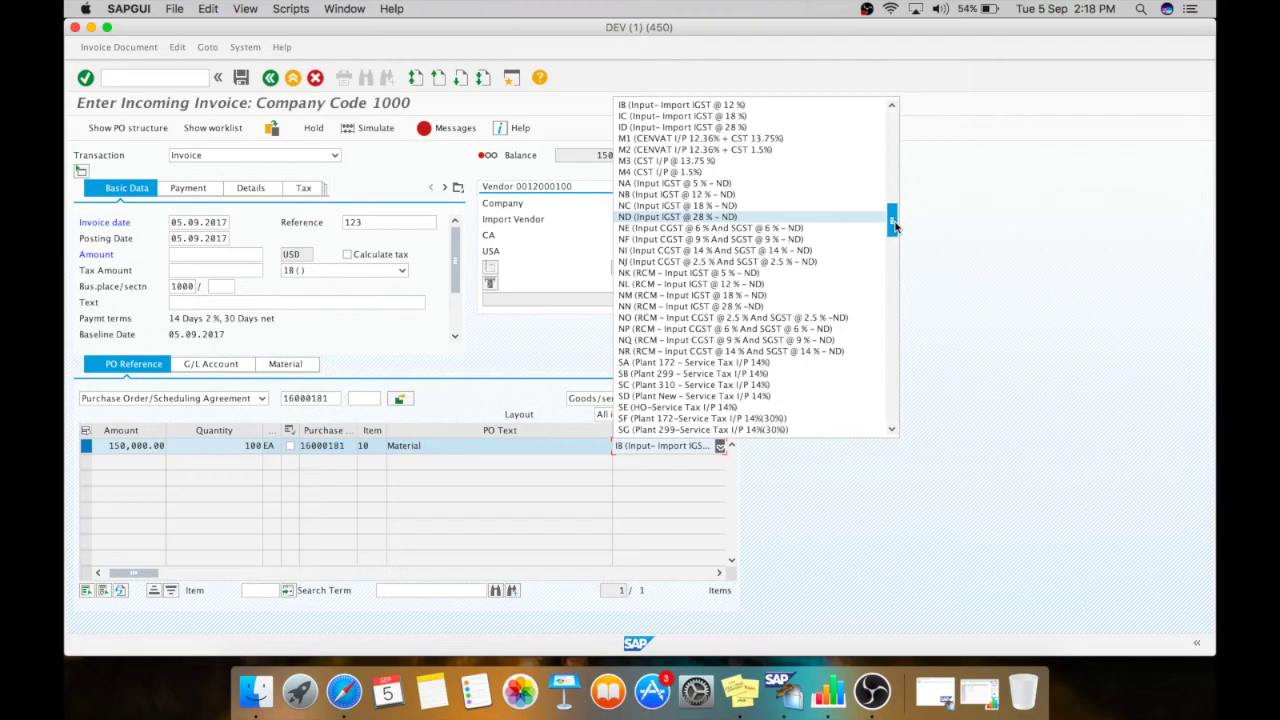
# Step: Set item and header tax code to DA (GST - 0%) and tick Calculate tax
pyautogui.scroll(10, 800, 276)
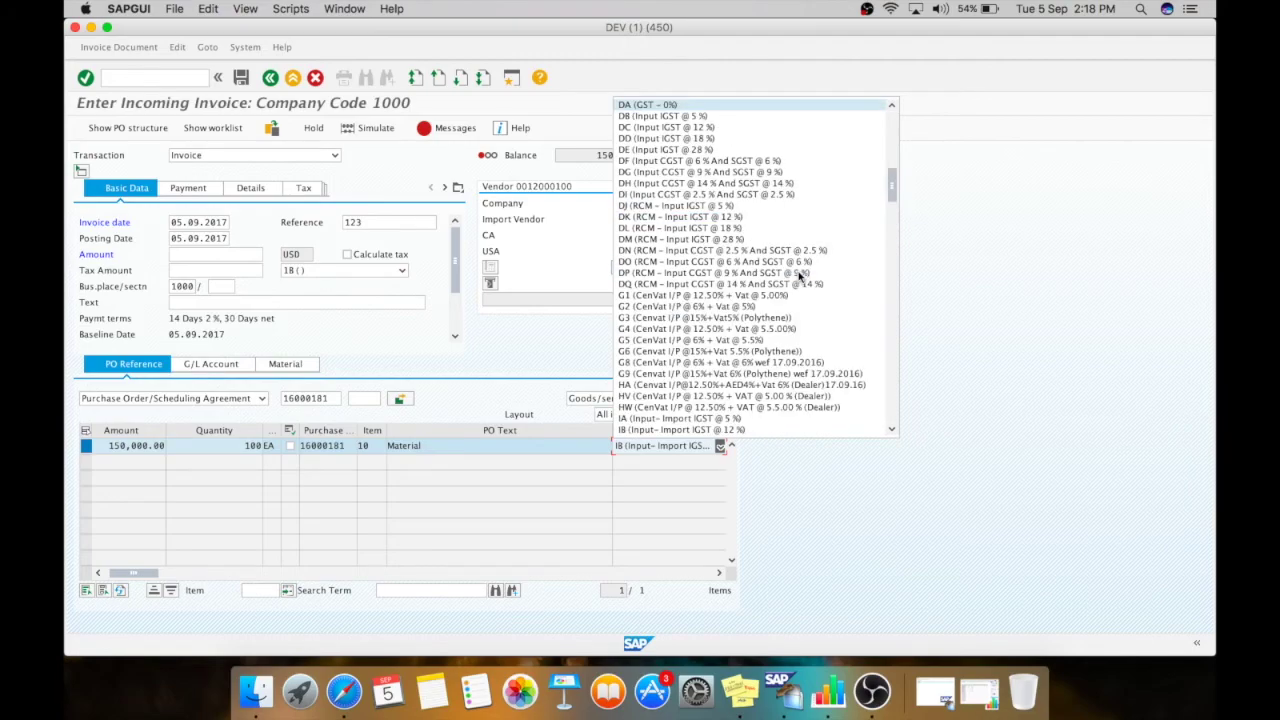
pyautogui.press('Return')
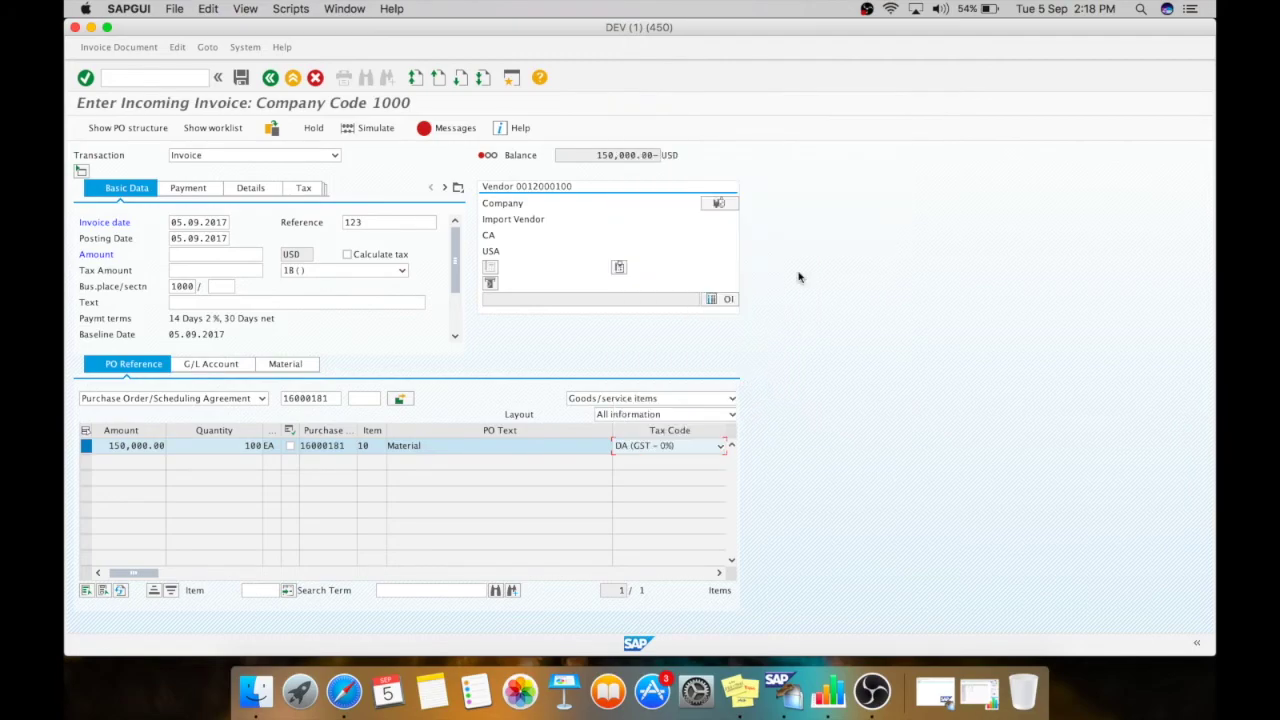
pyautogui.click(327, 272)
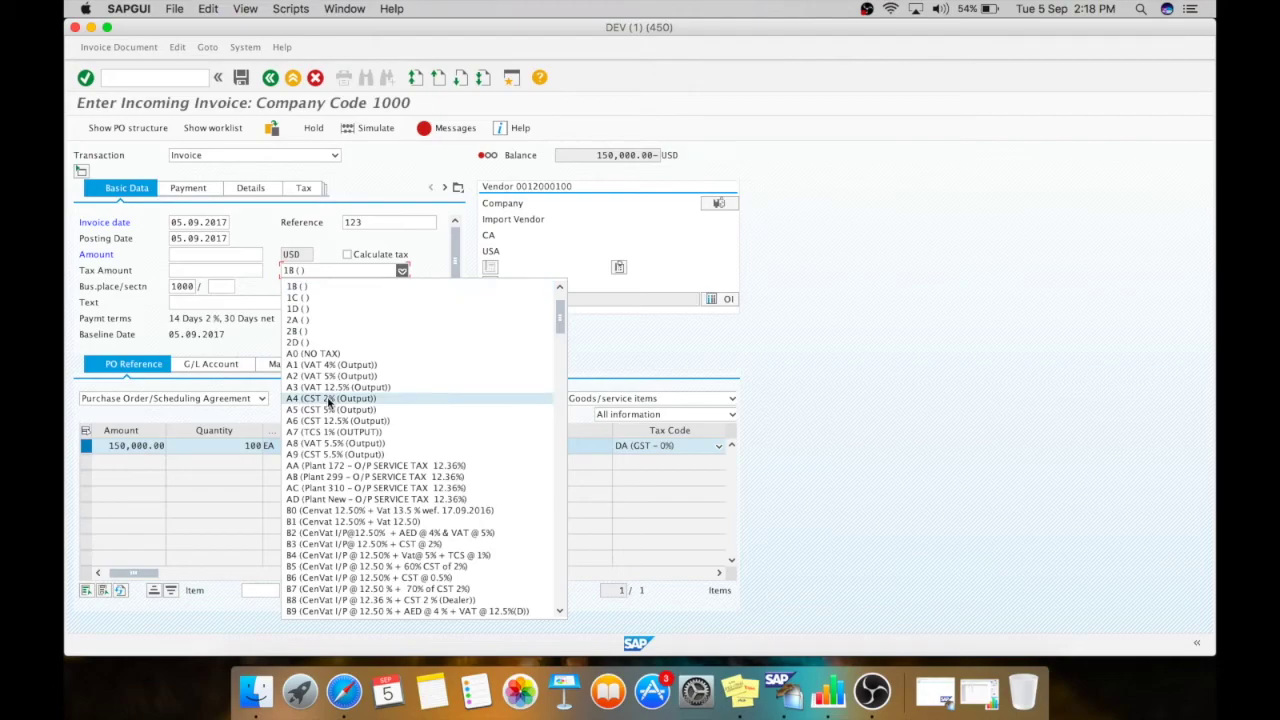
pyautogui.press('d')
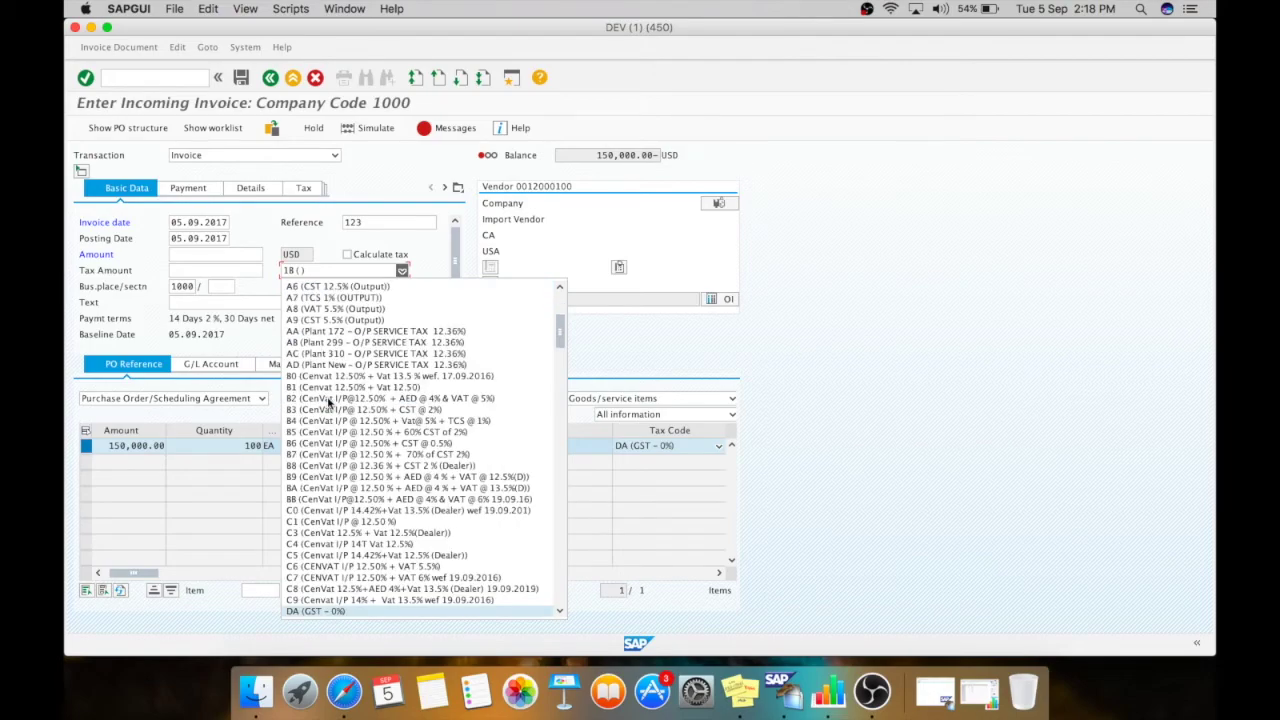
pyautogui.press('Return')
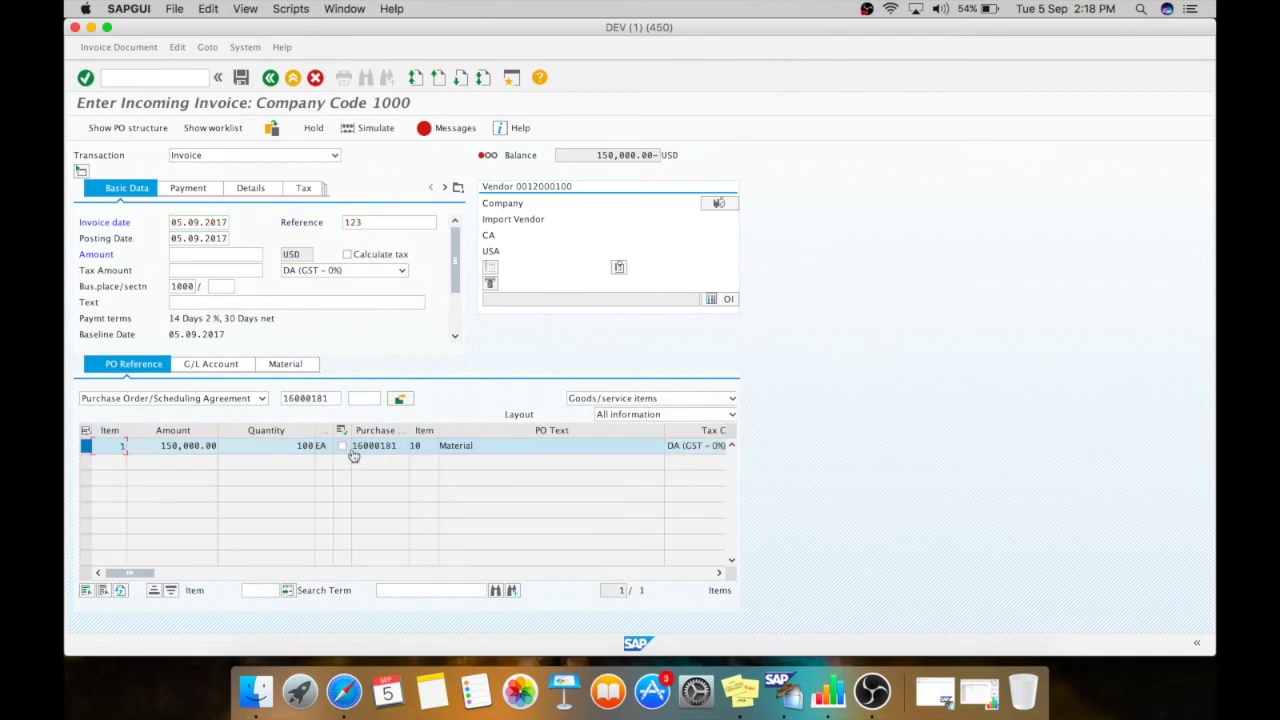
pyautogui.click(357, 256)
# Step: Copy the 150,000.00 balance into the invoice amount to zero it, then simulate
pyautogui.click(205, 256)
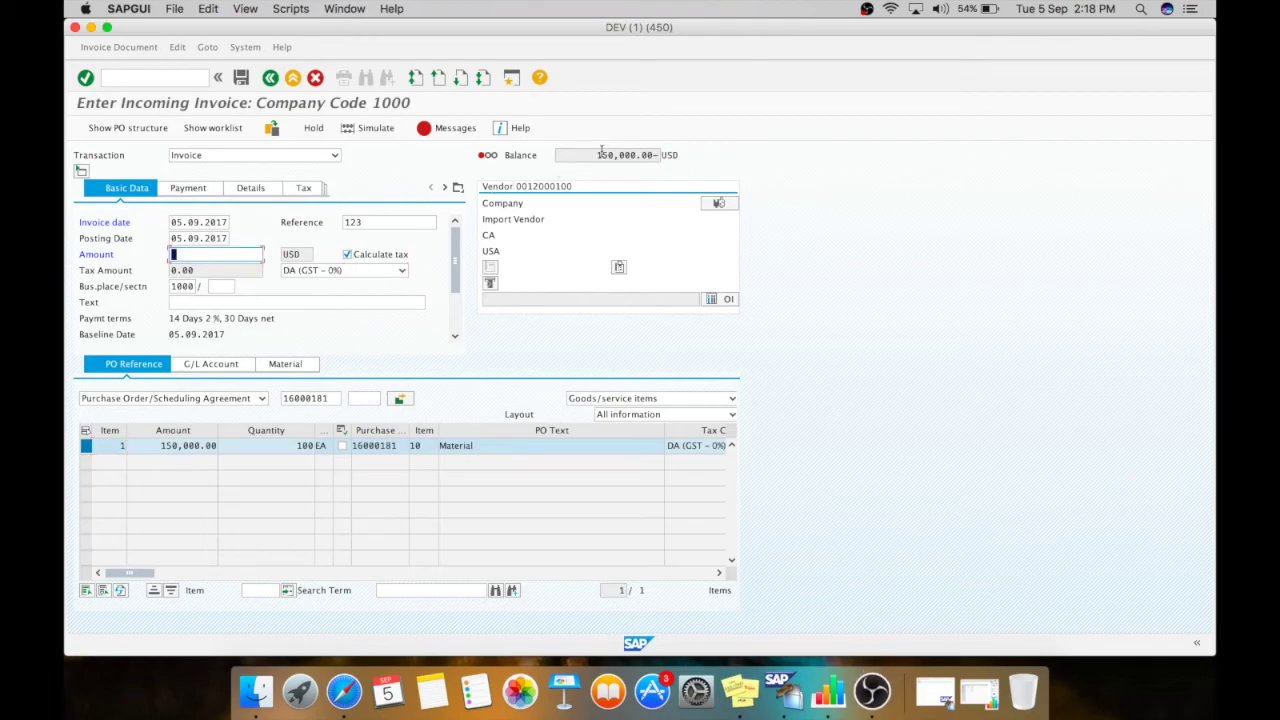
pyautogui.moveTo(600, 153); pyautogui.dragTo(660, 155)
pyautogui.press('super+c')
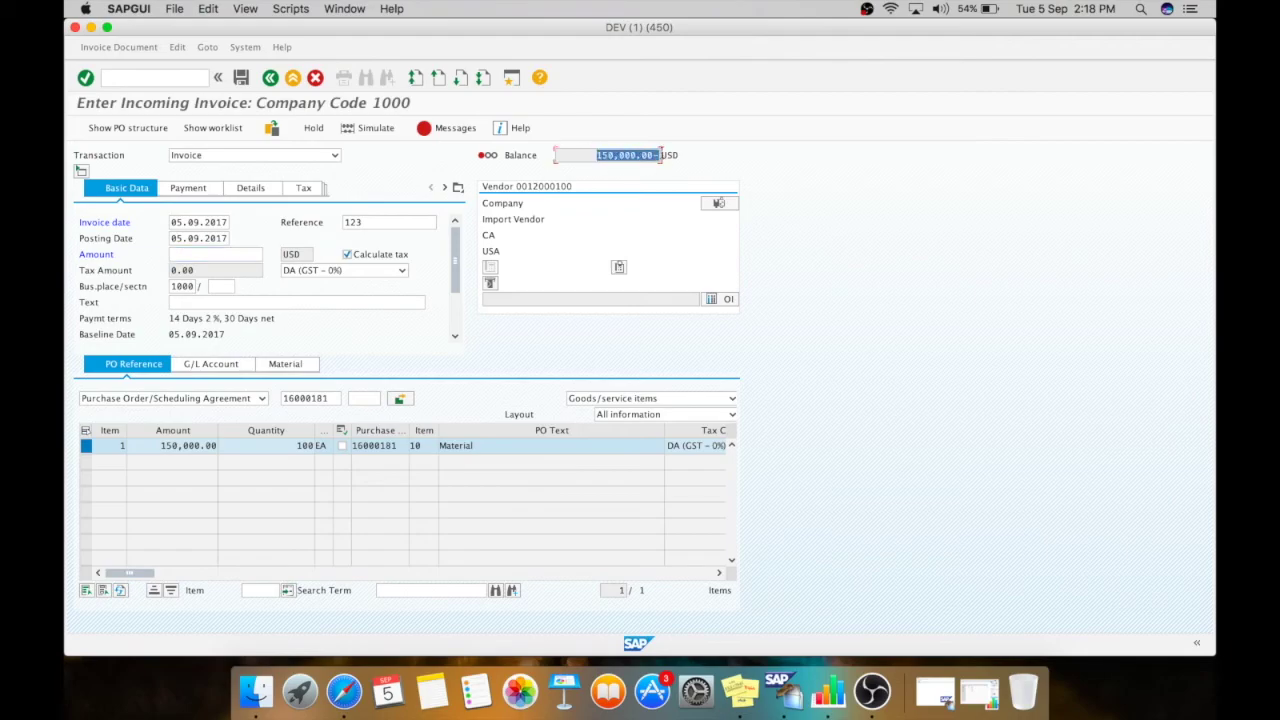
pyautogui.click(245, 256)
pyautogui.press('super+v')
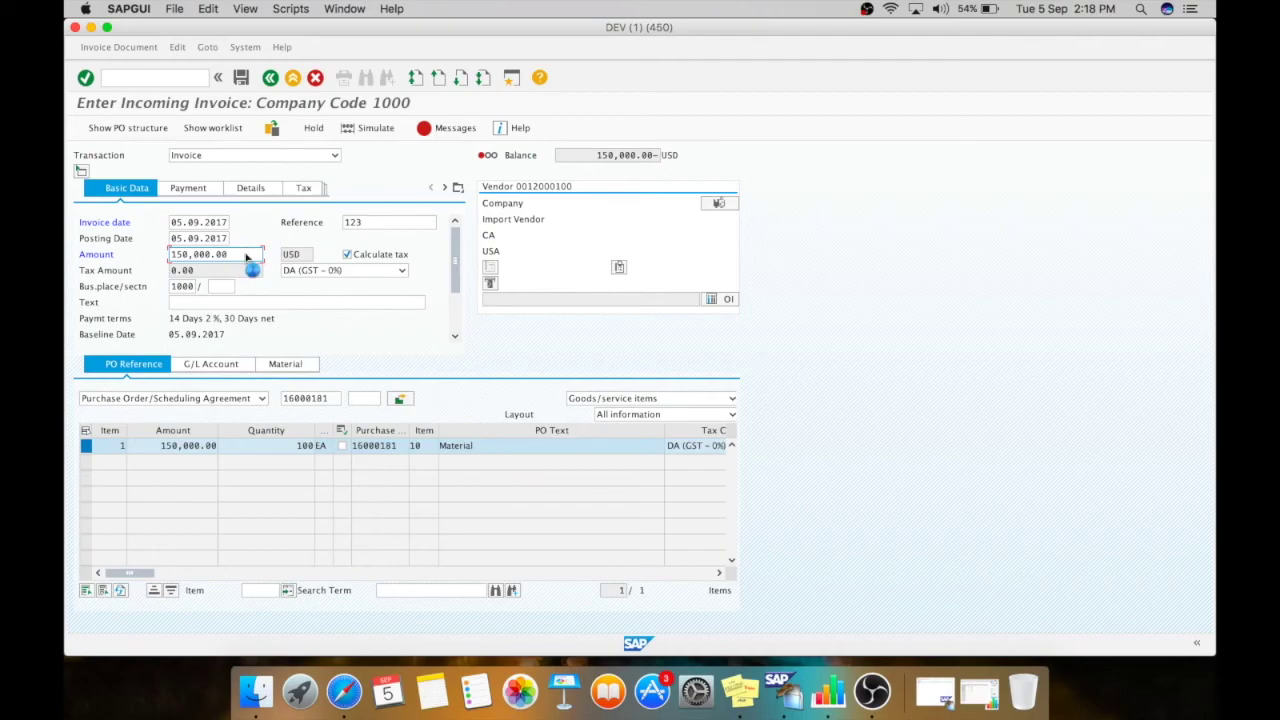
pyautogui.press('Return')
pyautogui.click(376, 130)
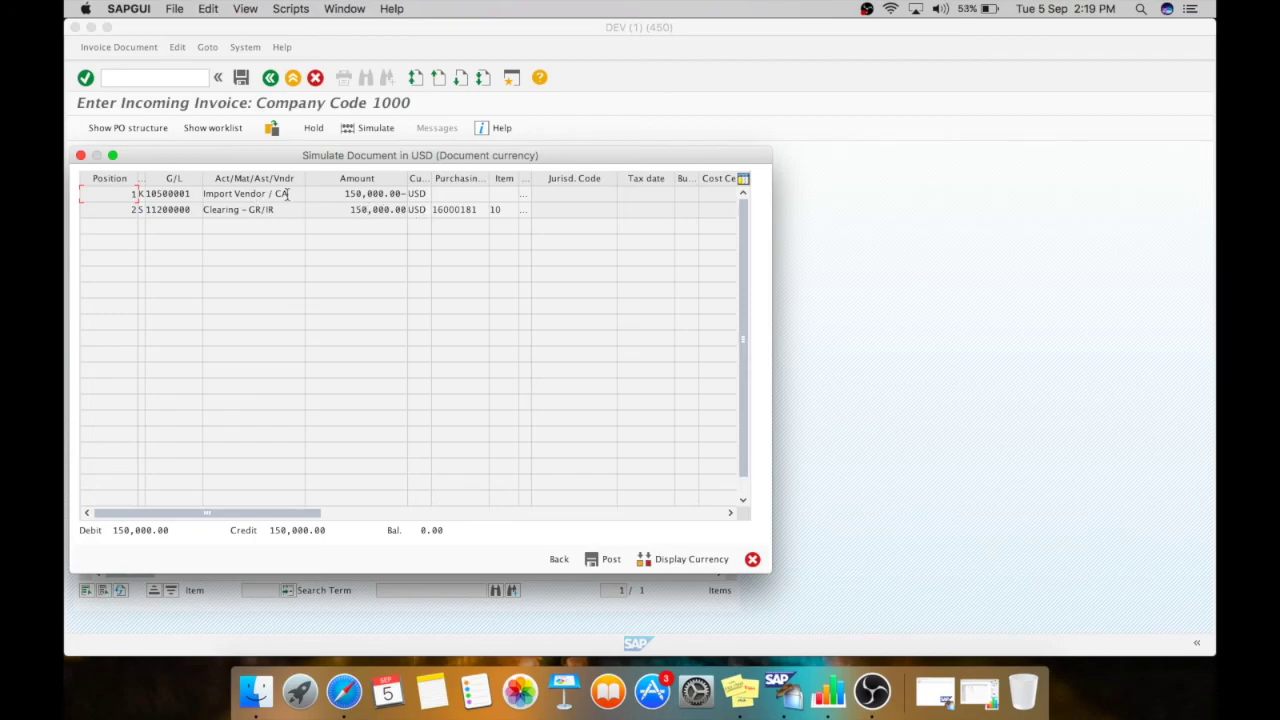
# Step: Post the vendor invoice with debit and credit of 150,000.00 USD each
pyautogui.click(610, 559)
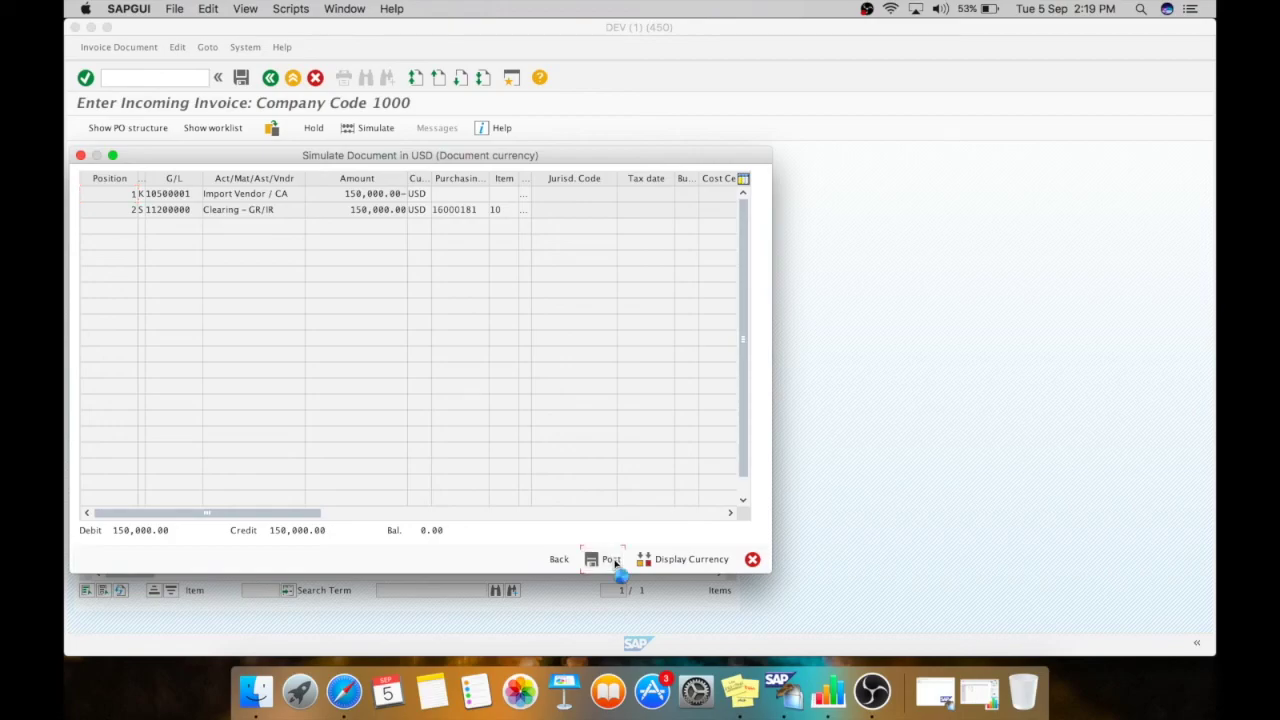